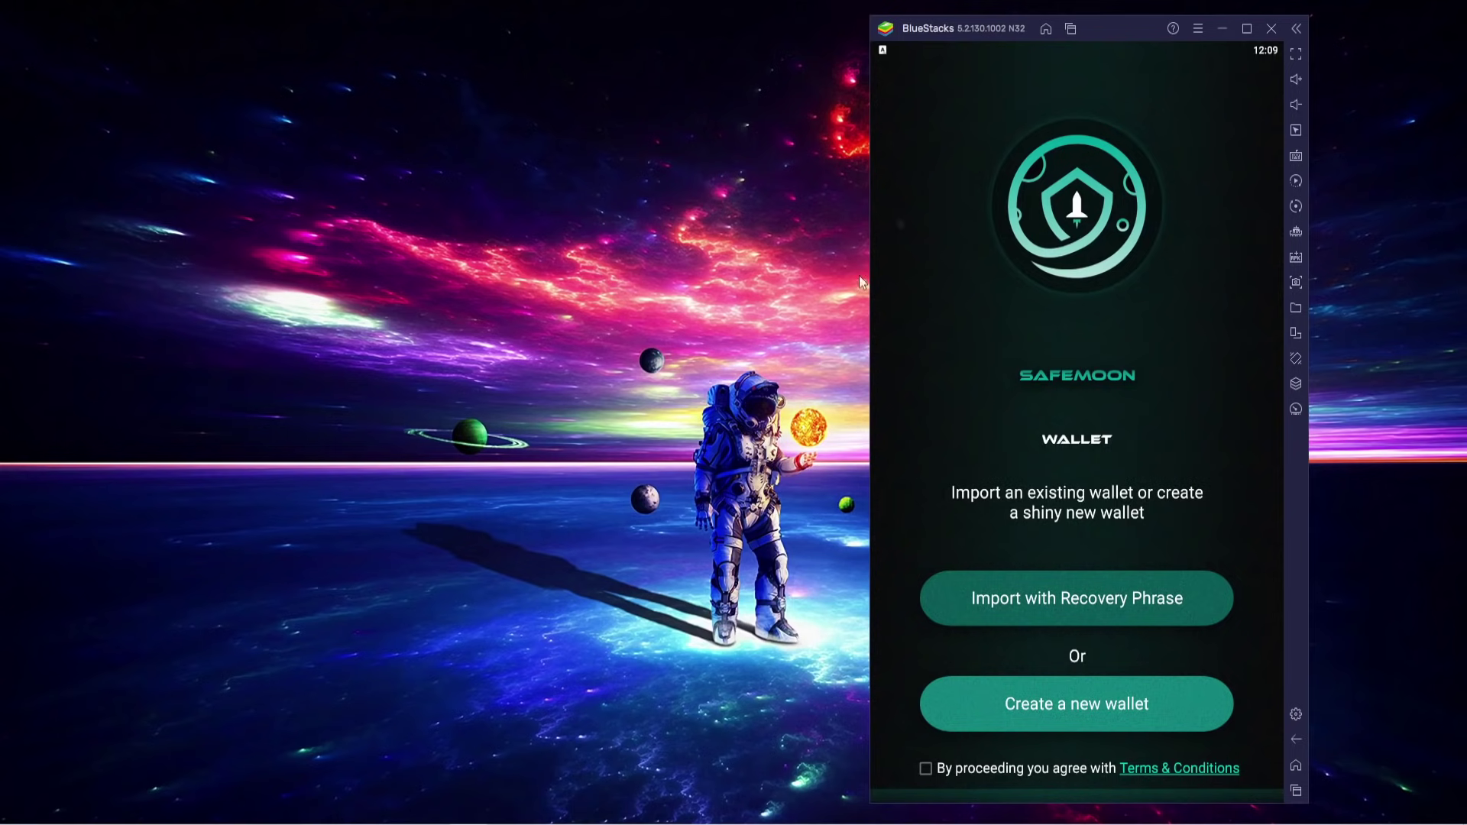
# Move the emulator window to the middle of the desktop and maximize it
pyautogui.moveTo(1117, 23); pyautogui.dragTo(774, 35)
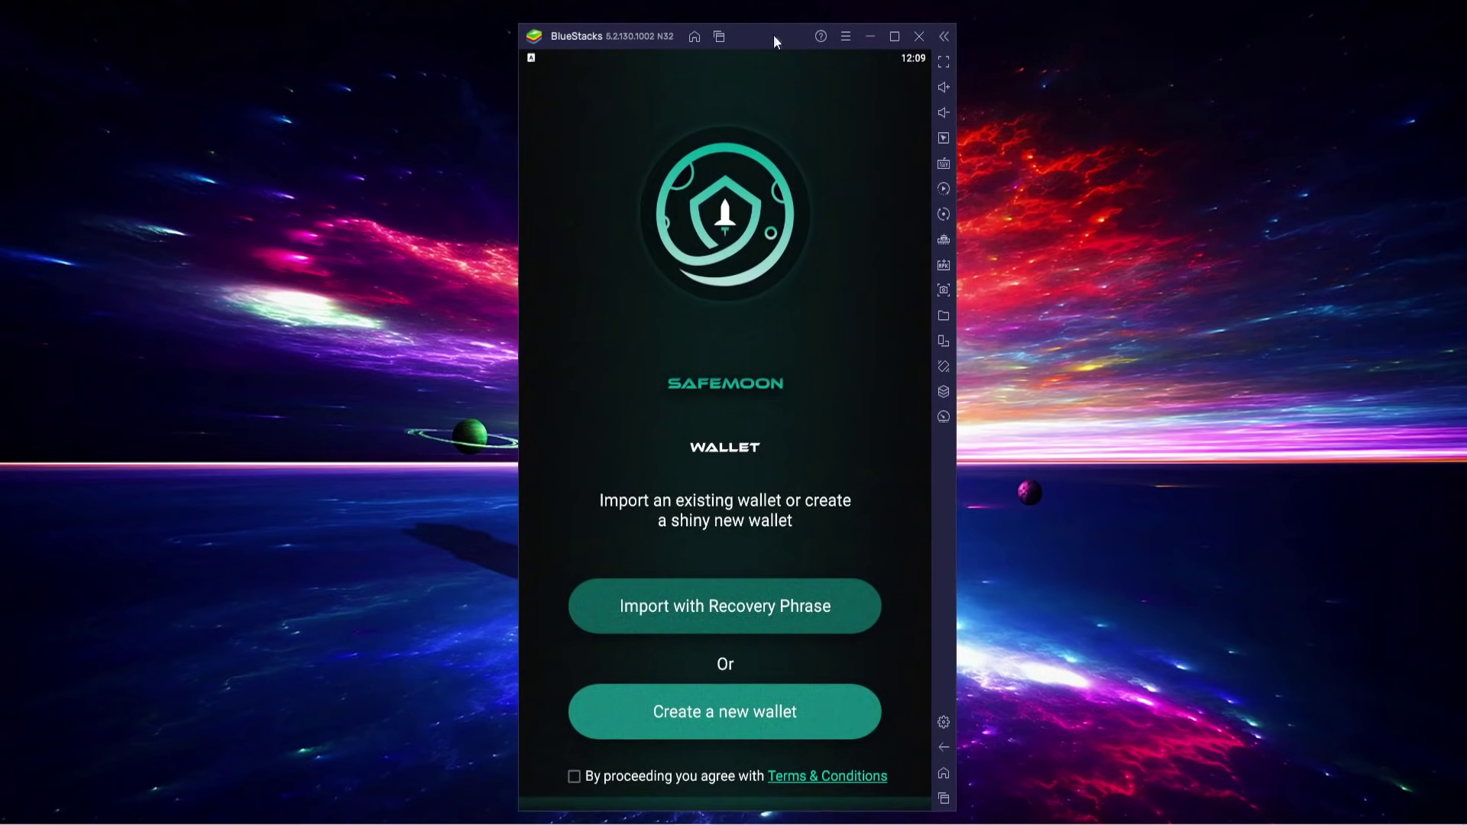
pyautogui.click(896, 36)
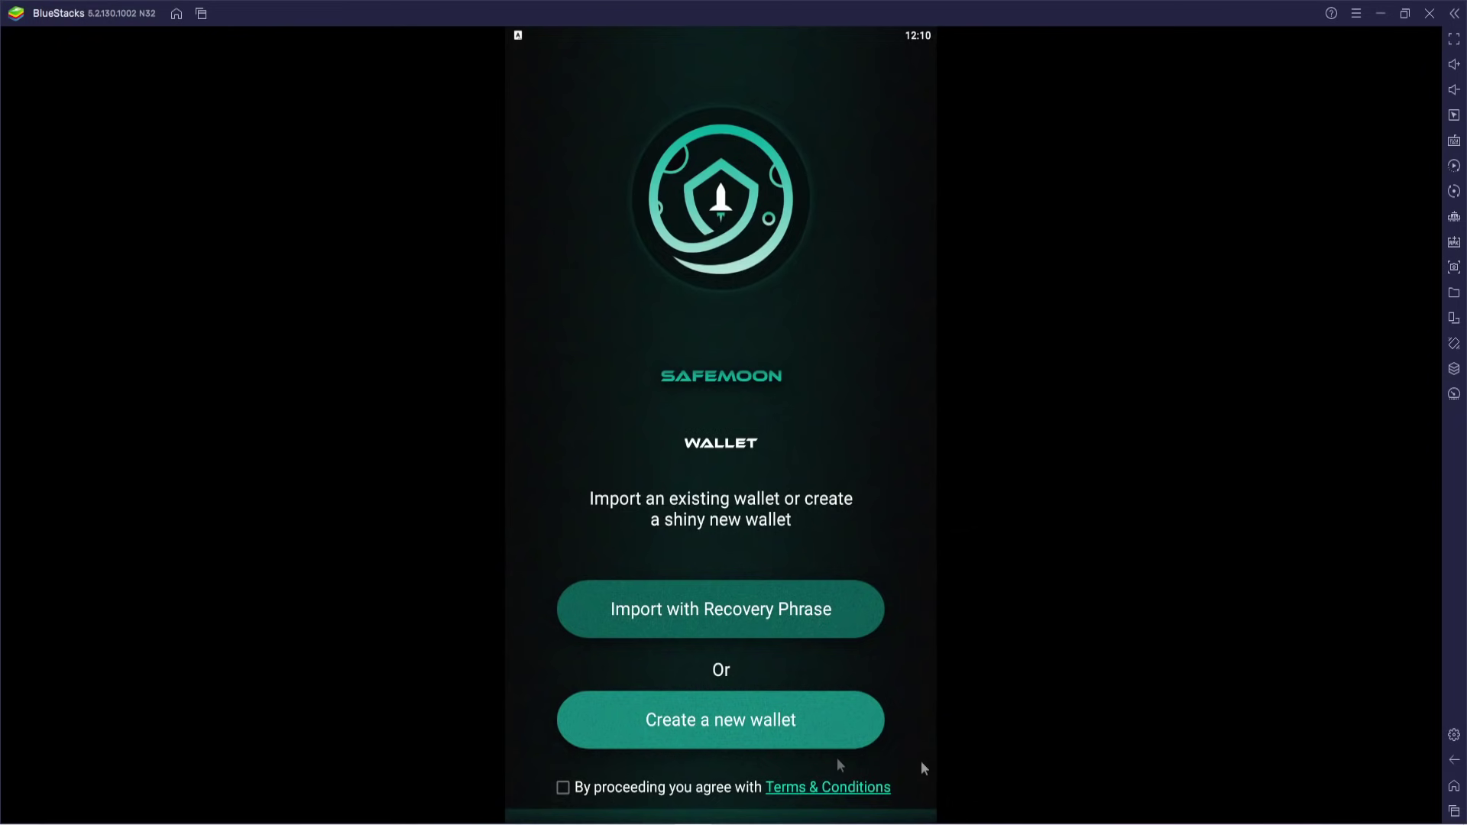
# Accept the Terms & Conditions, look at their full text, and start creating a new wallet
pyautogui.click(727, 717)
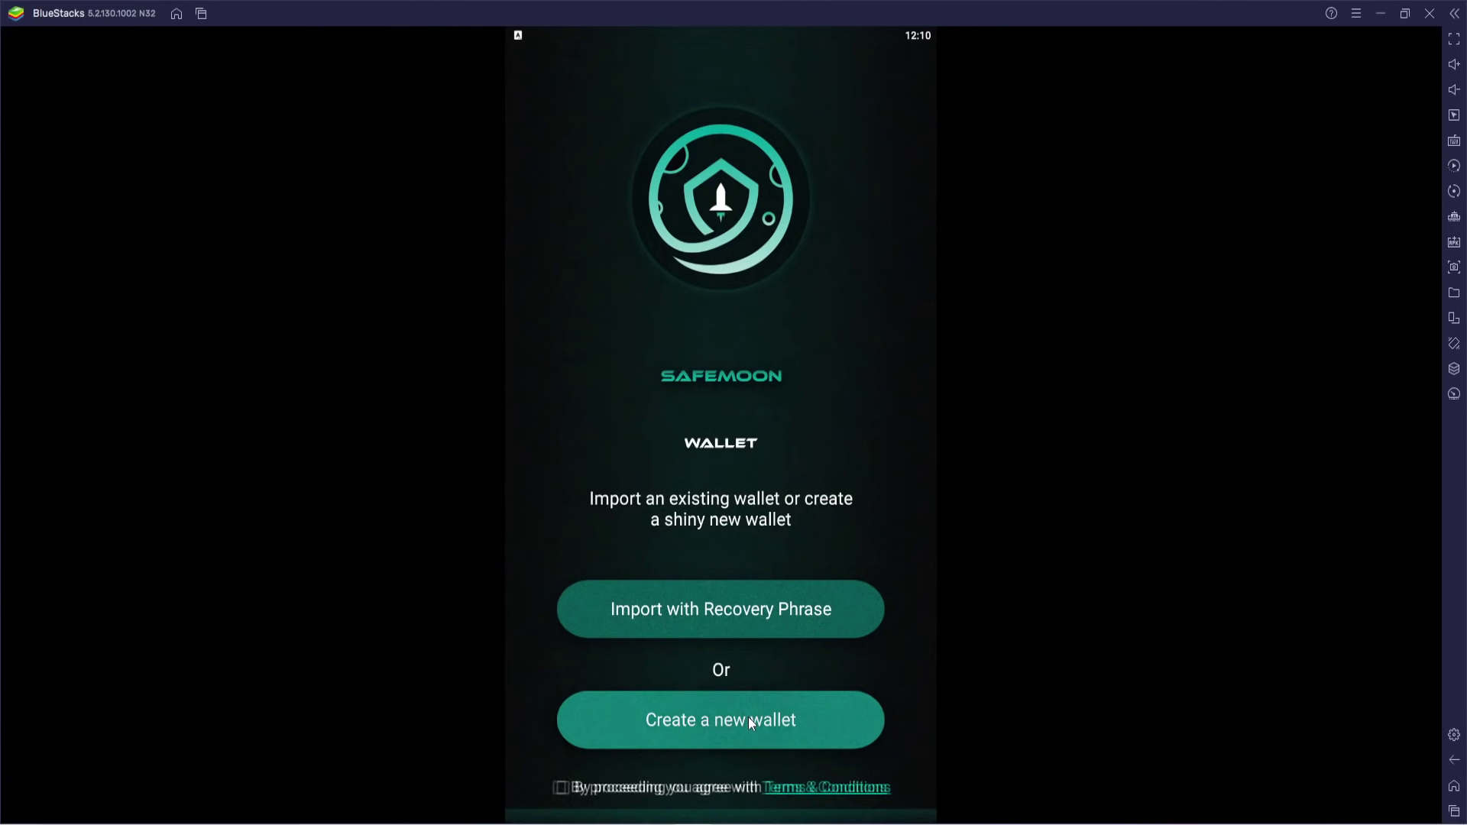
pyautogui.click(563, 788)
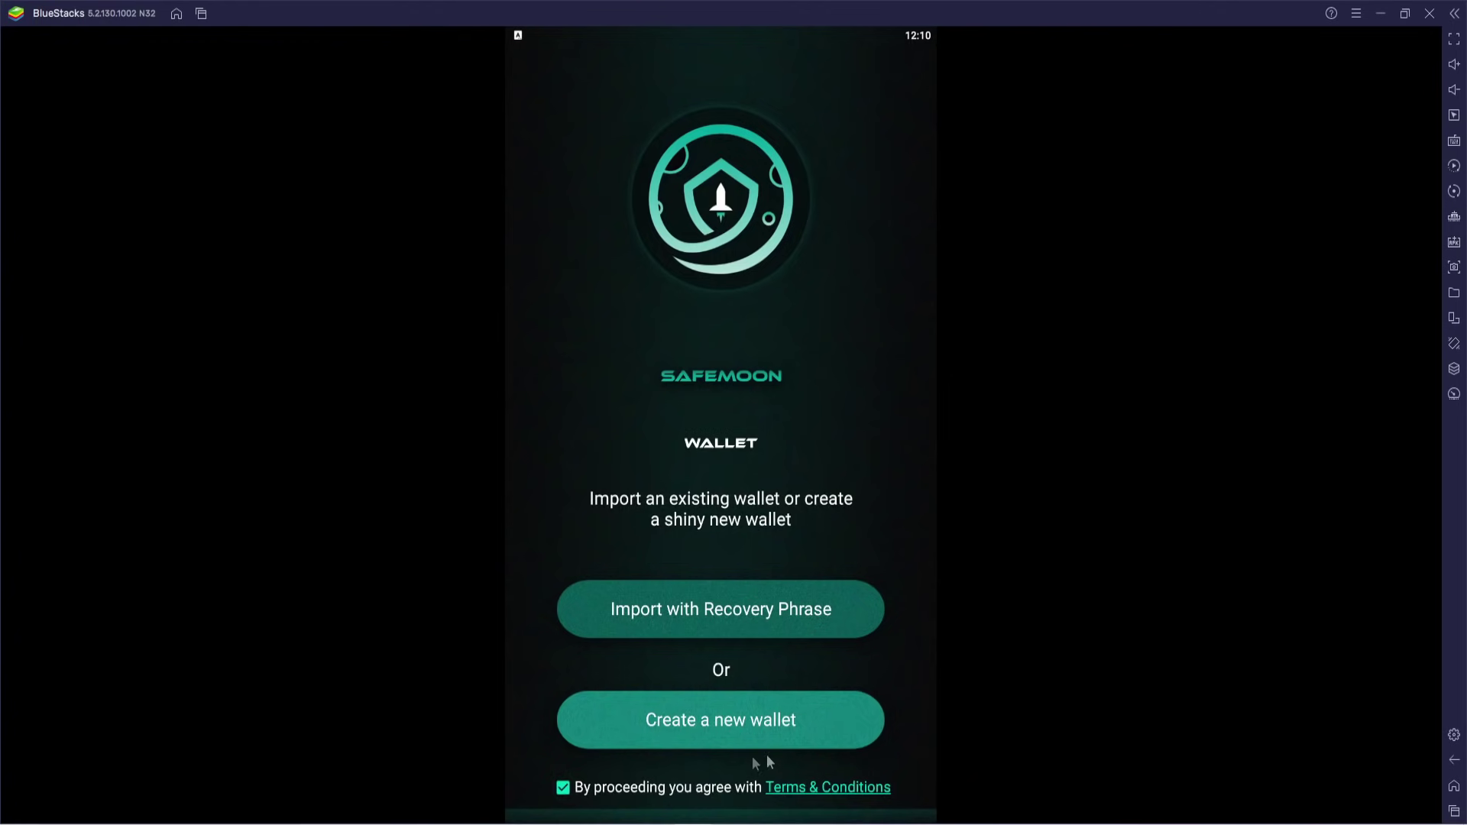
pyautogui.click(838, 788)
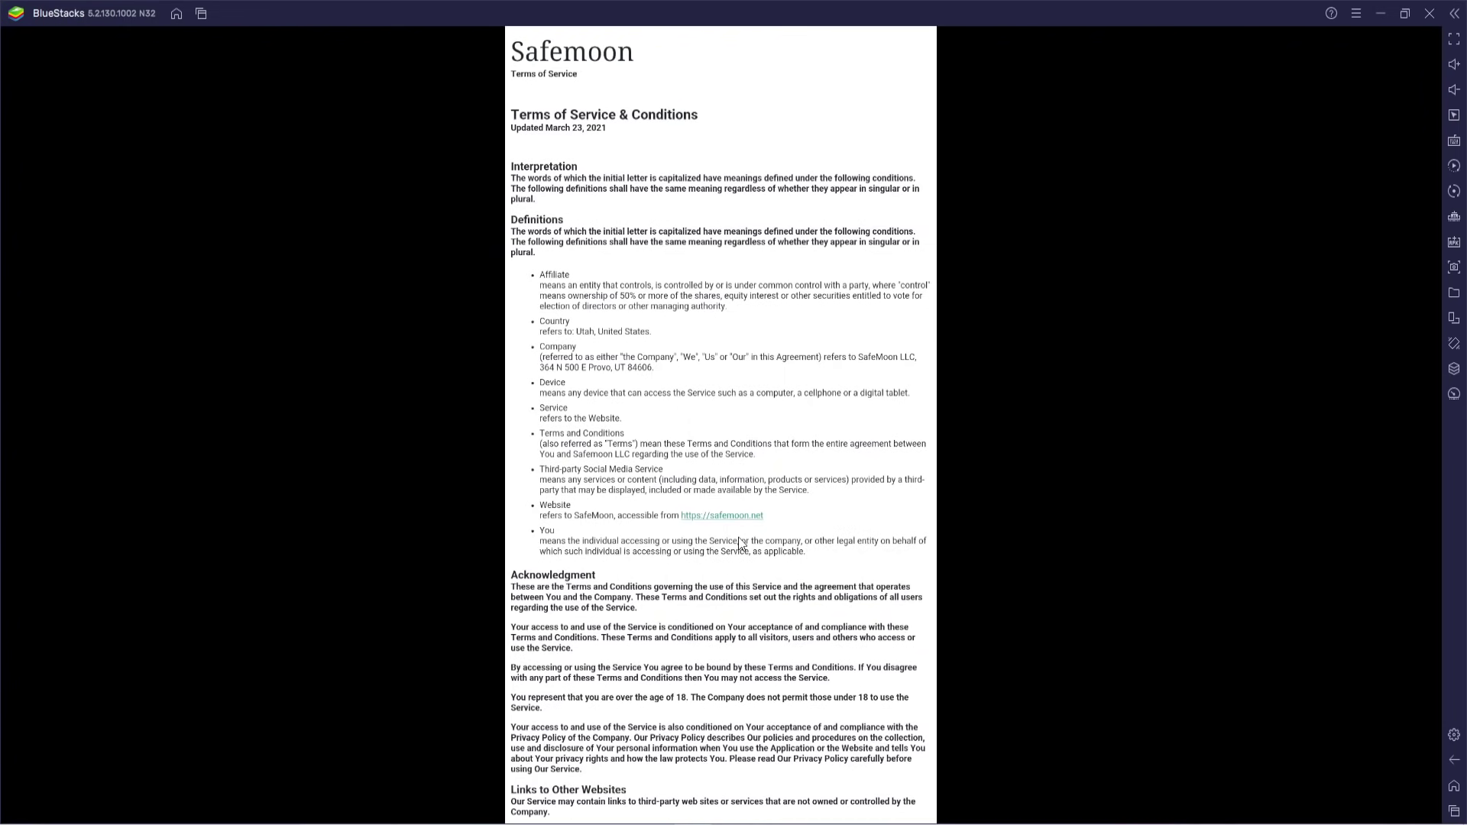
pyautogui.click(1455, 760)
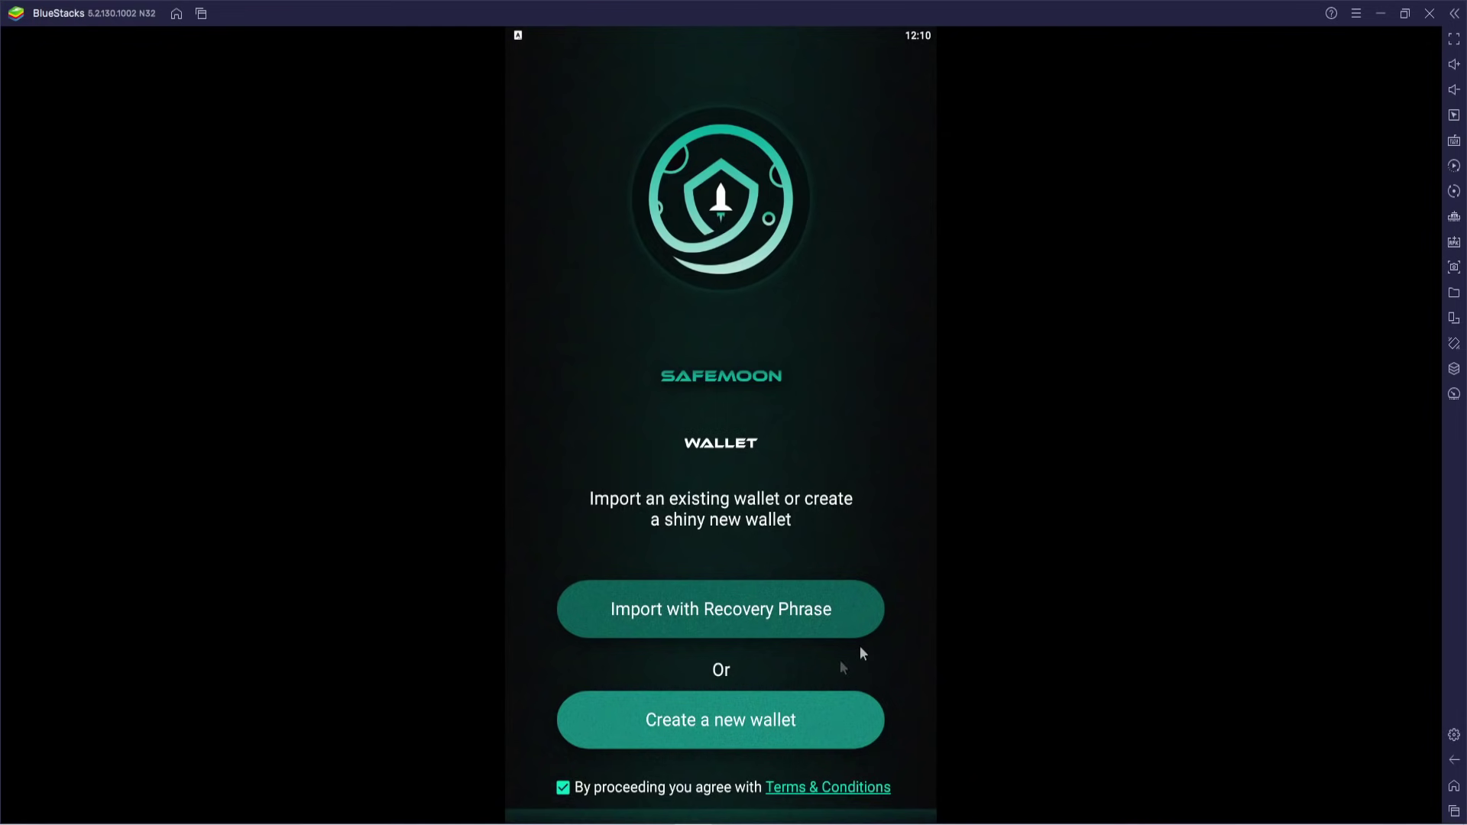
pyautogui.click(695, 732)
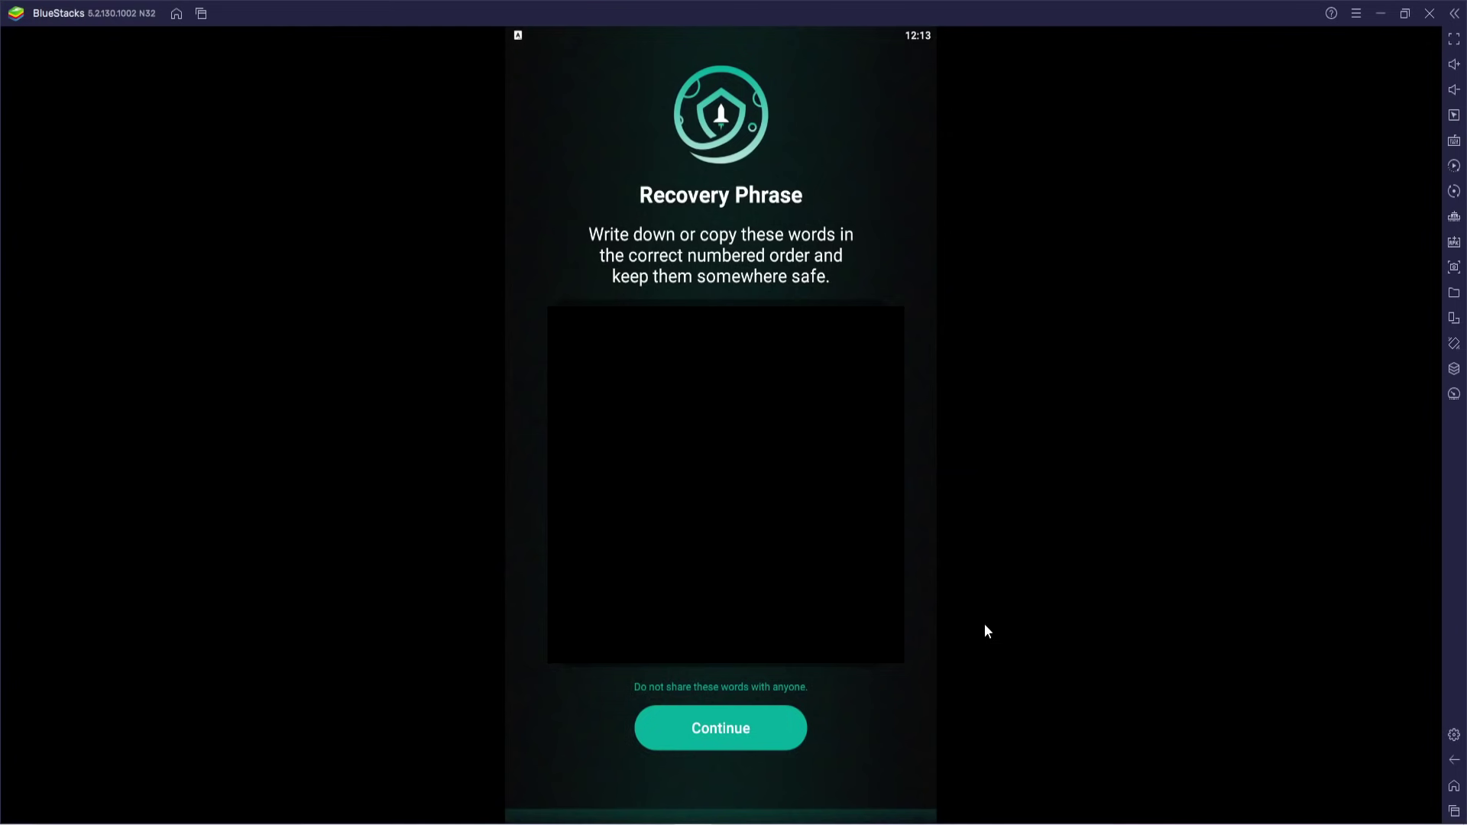
# Confirm the wallet's recovery phrase words in the correct order and set the device password for the new wallet
pyautogui.click(722, 728)
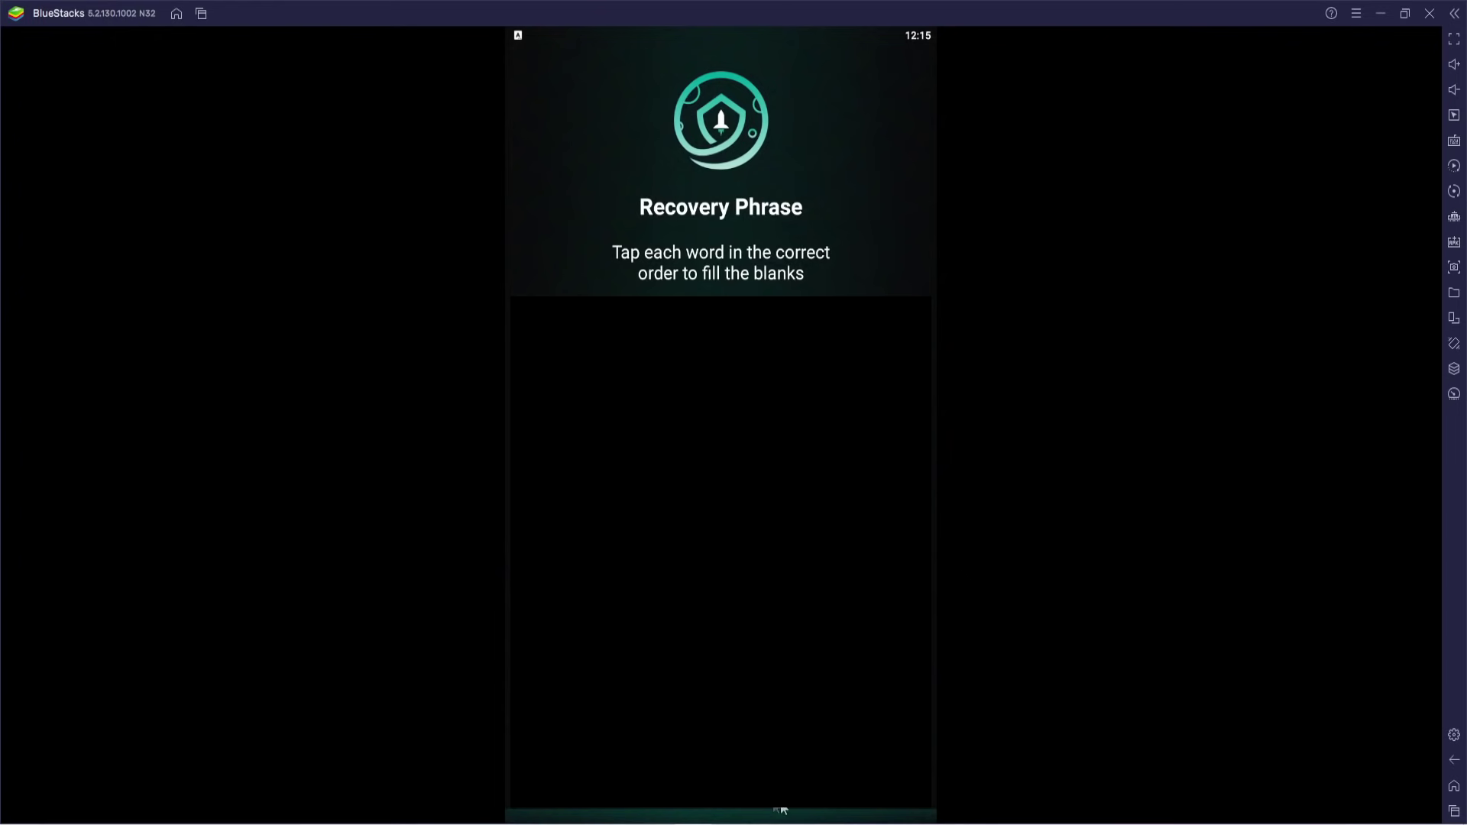
pyautogui.scroll(-1, 870, 767)
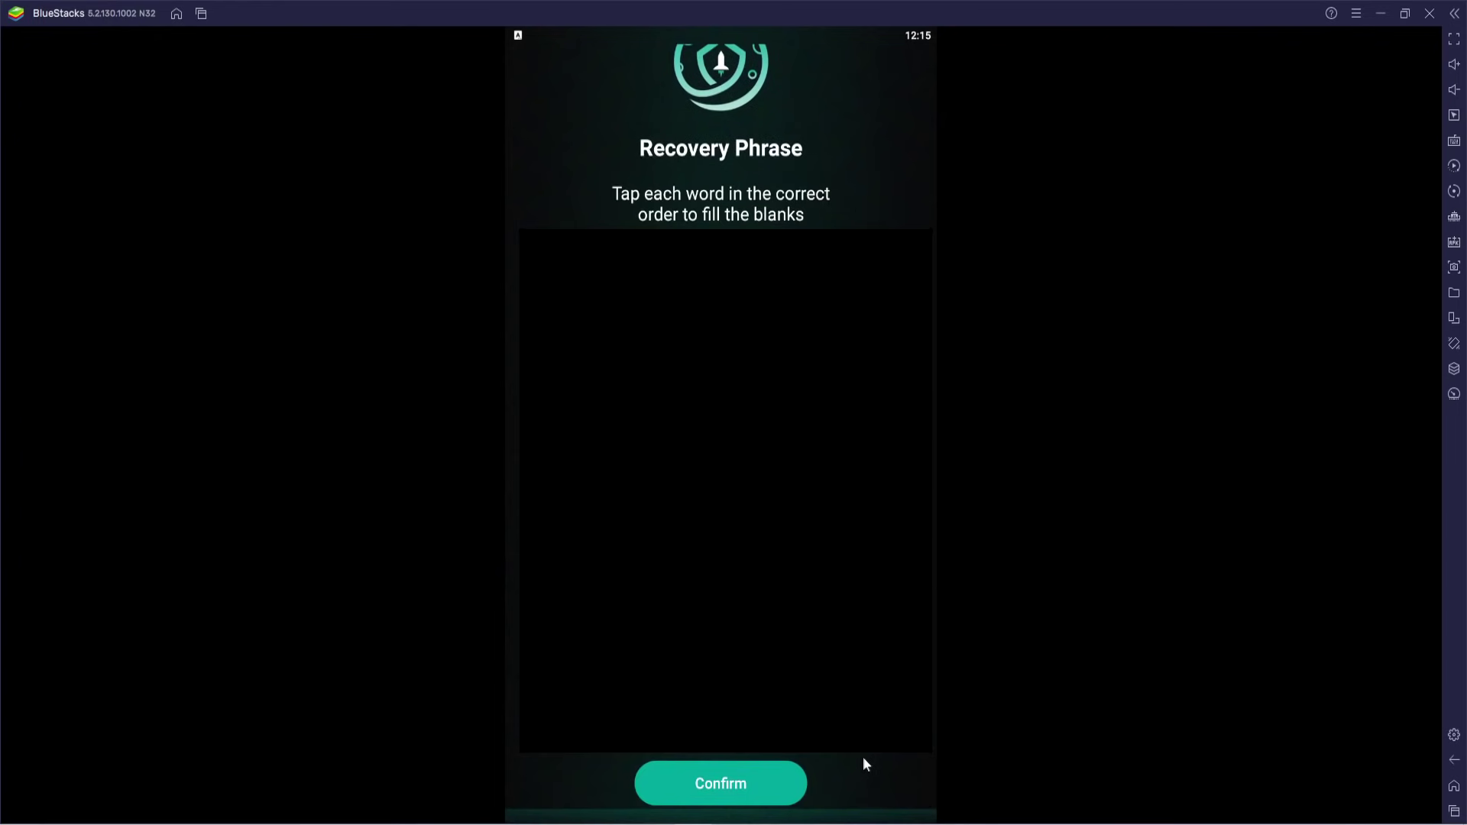
pyautogui.click(732, 778)
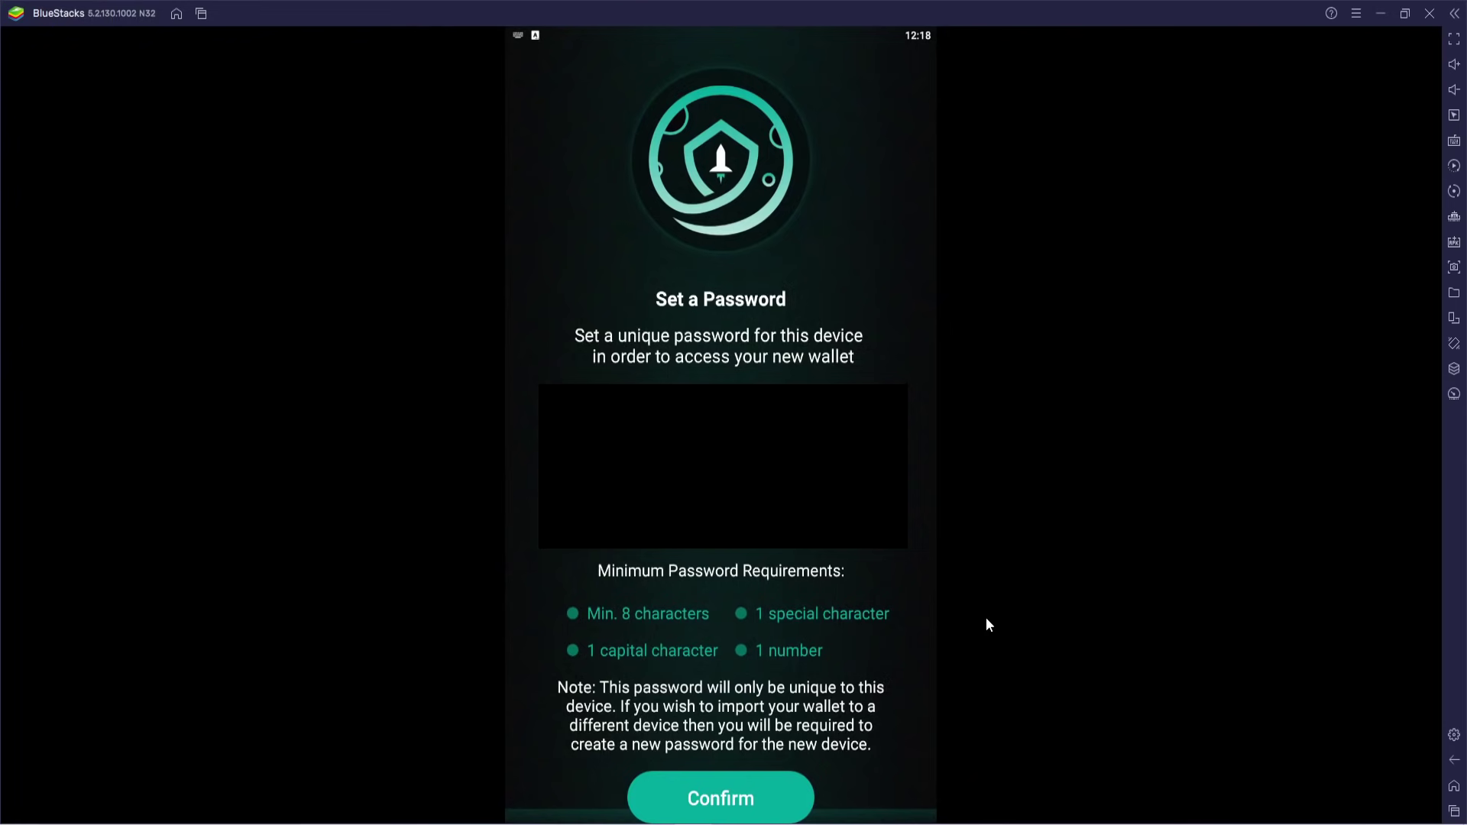
pyautogui.click(730, 798)
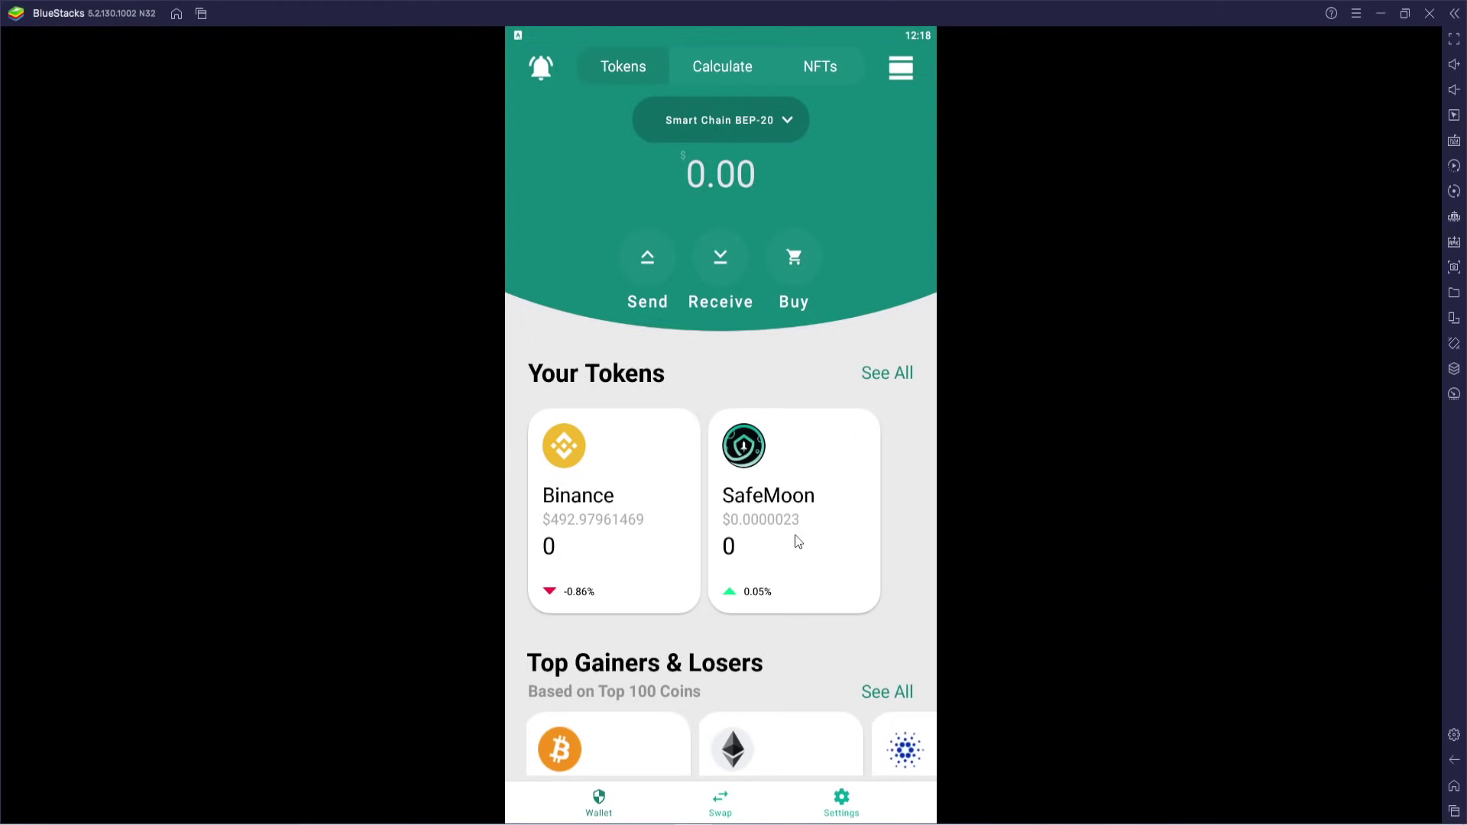
# Look over the wallet's home page, including the Your Tokens and Top Gainers & Losers sections
pyautogui.scroll(-2, 898, 571)
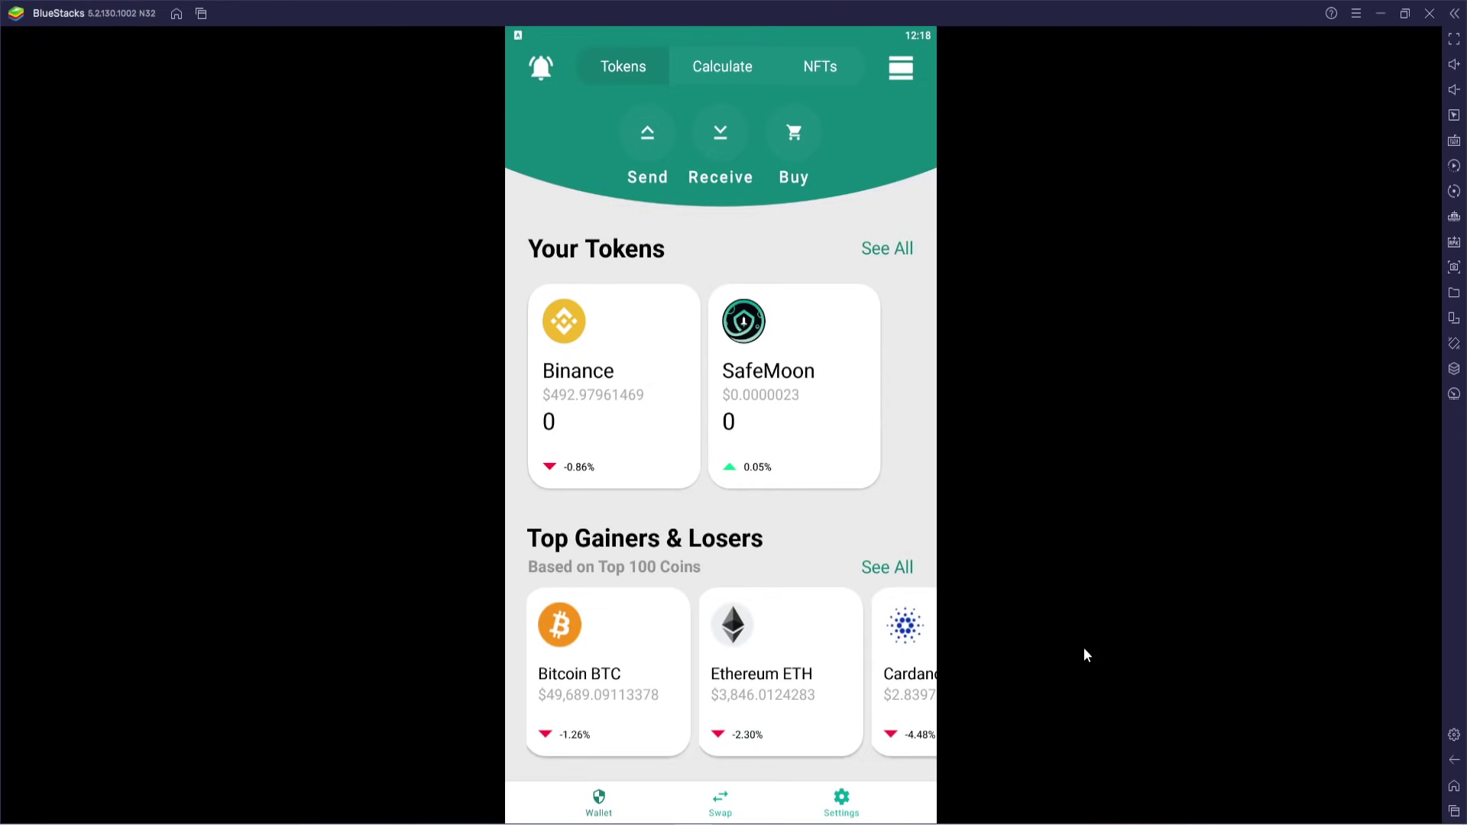
pyautogui.scroll(2, 846, 587)
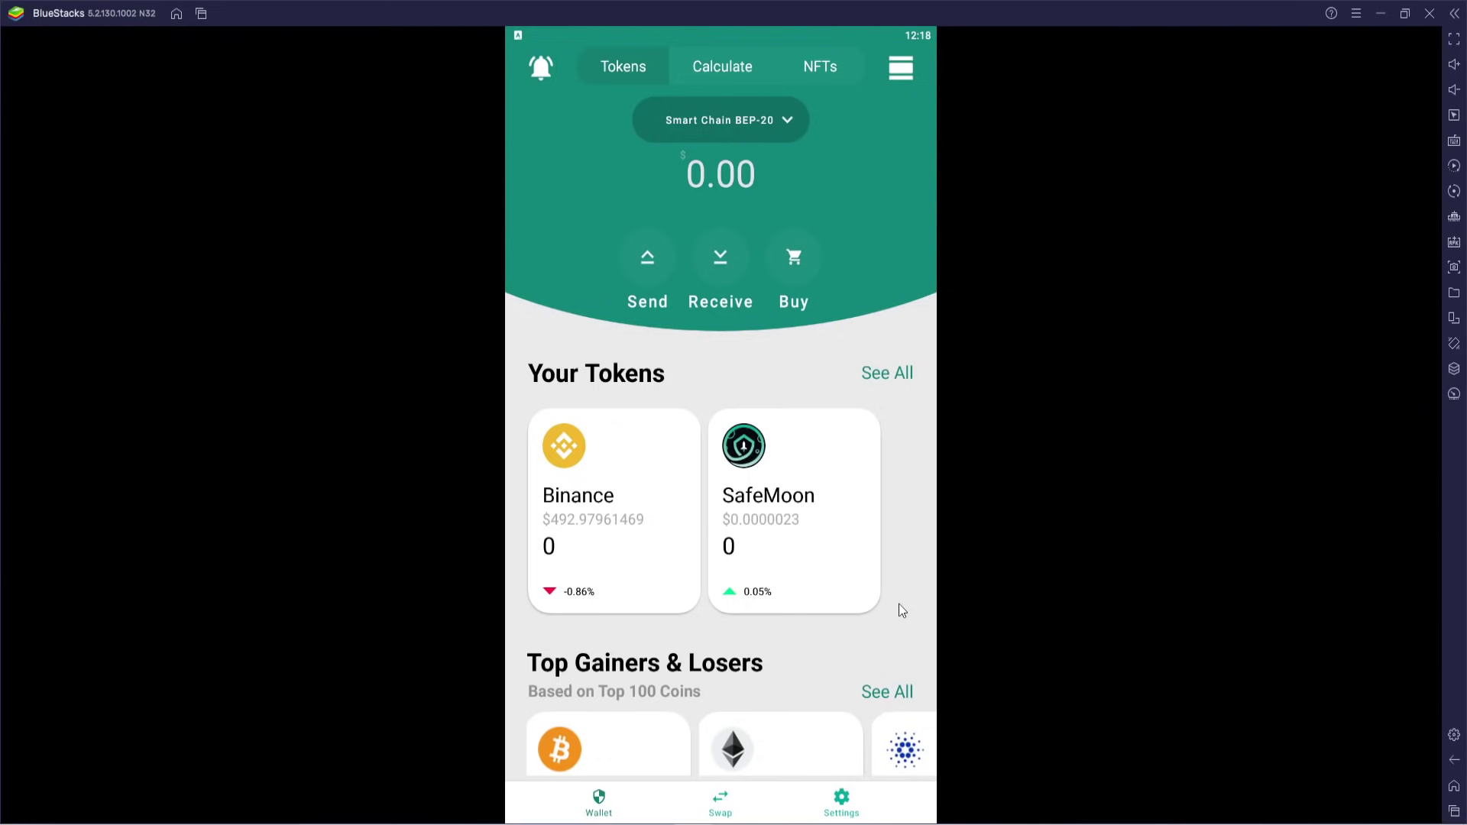
pyautogui.scroll(2, 795, 588)
pyautogui.scroll(2, 787, 590)
pyautogui.scroll(2, 786, 592)
pyautogui.scroll(2, 787, 600)
# Open the list of tokens that can be added to the wallet and browse through it
pyautogui.click(902, 69)
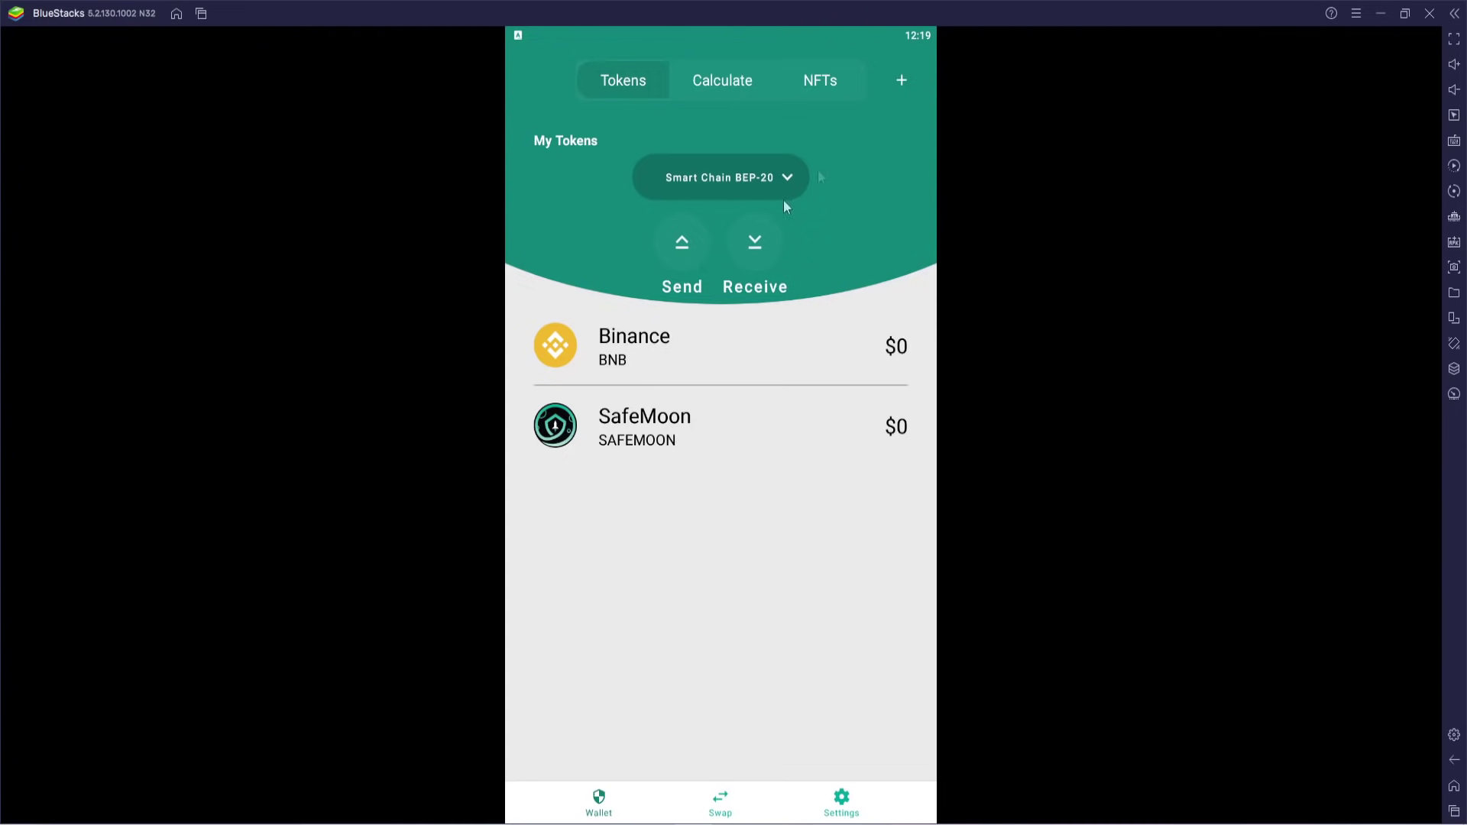
pyautogui.click(903, 81)
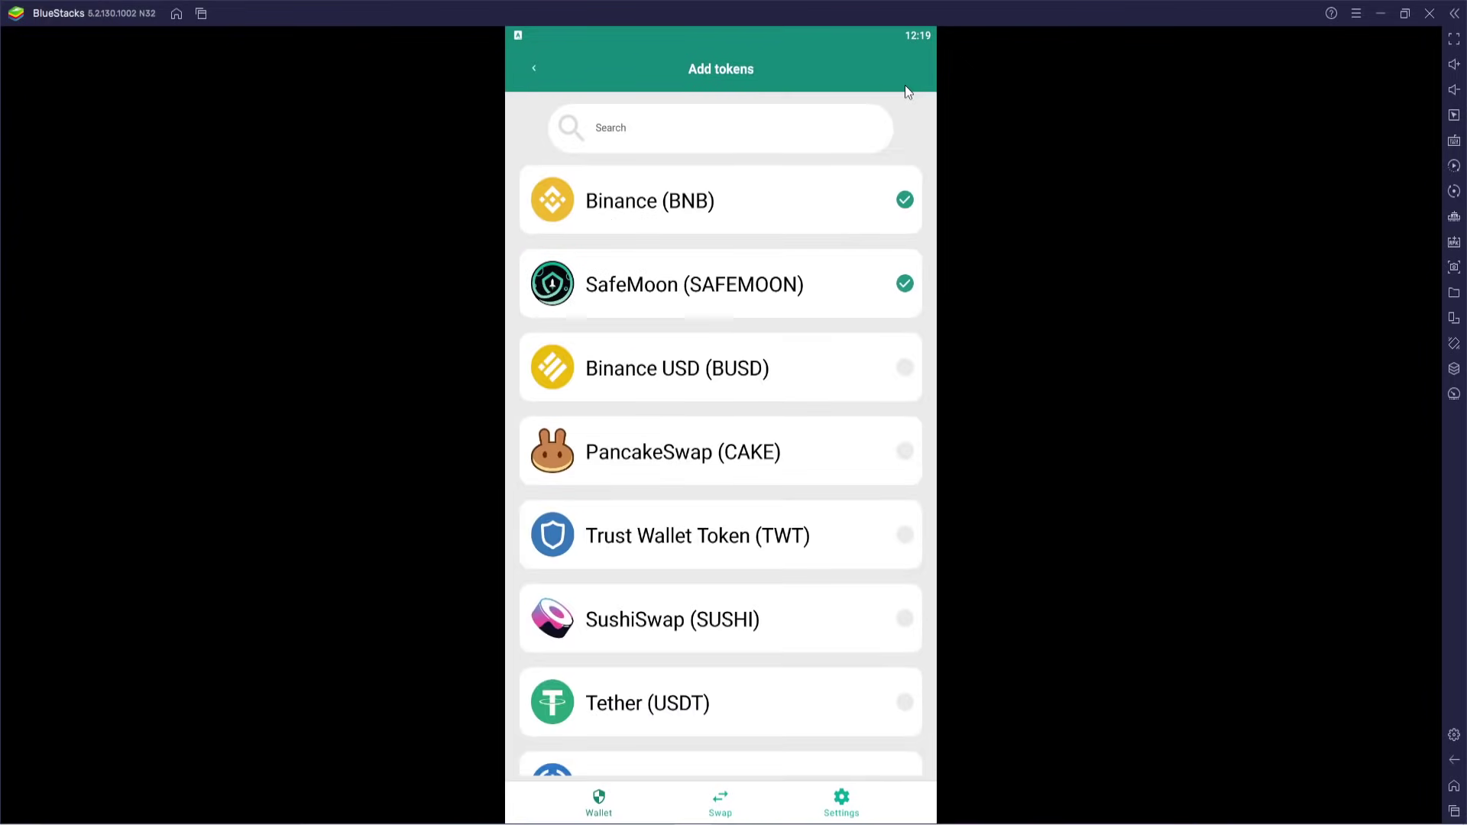
pyautogui.click(664, 141)
pyautogui.scroll(-3, 688, 459)
pyautogui.scroll(-5, 703, 499)
pyautogui.scroll(3, 702, 499)
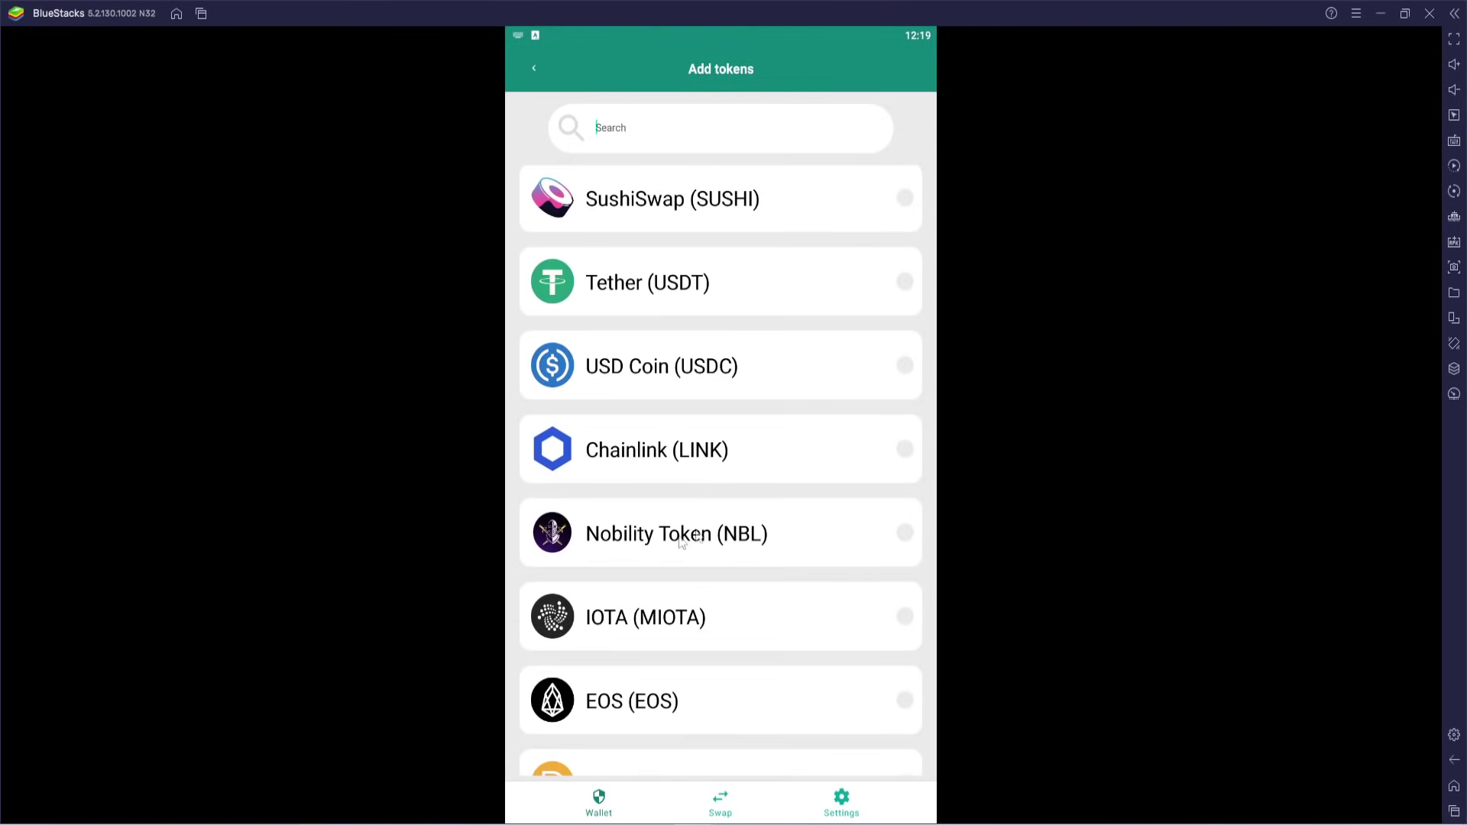
pyautogui.scroll(4, 657, 628)
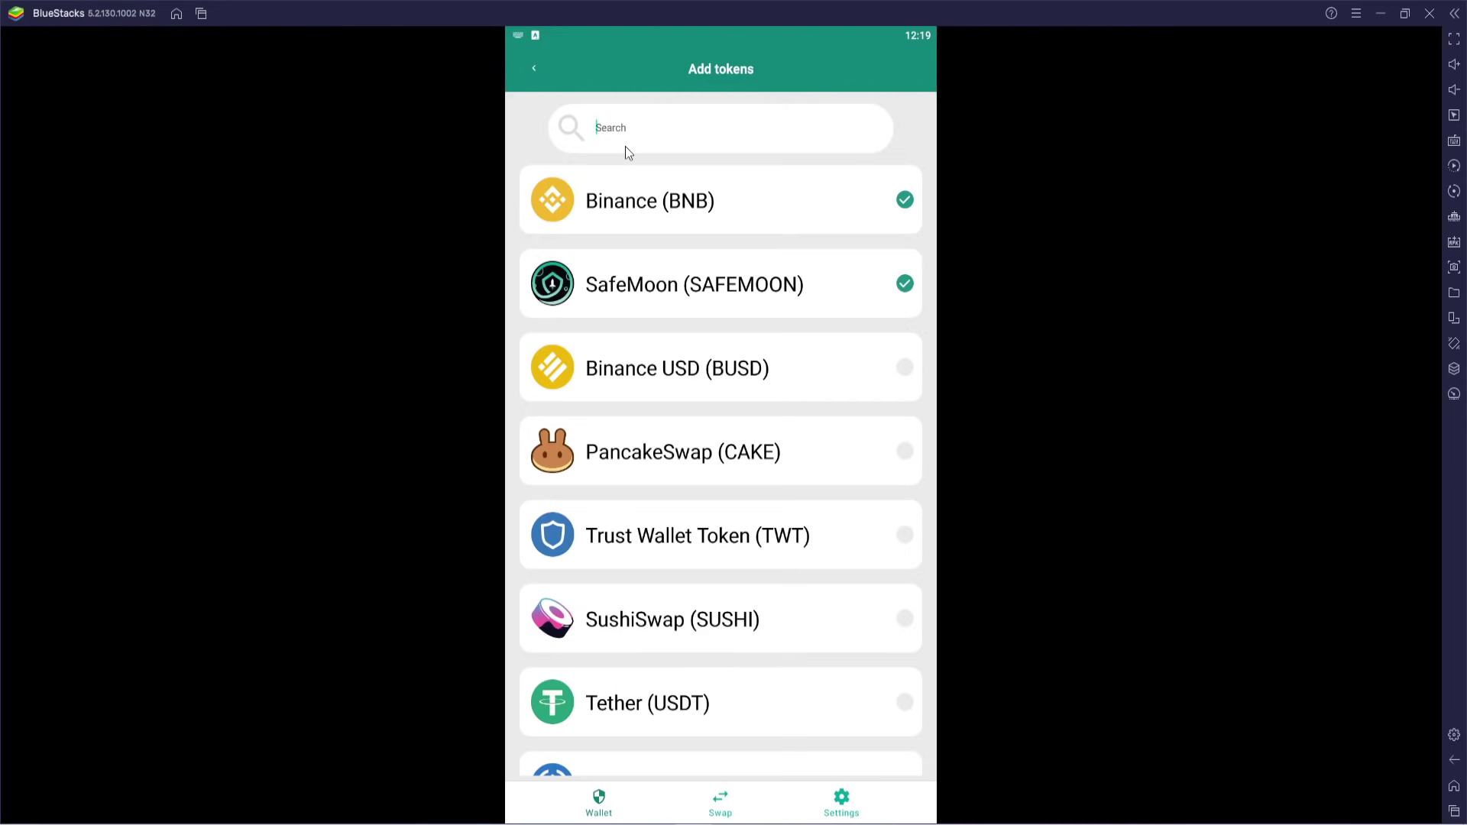
# Search the available tokens for "bitcoin", try a shorter search term, and clear the search
pyautogui.write('bitcoin')
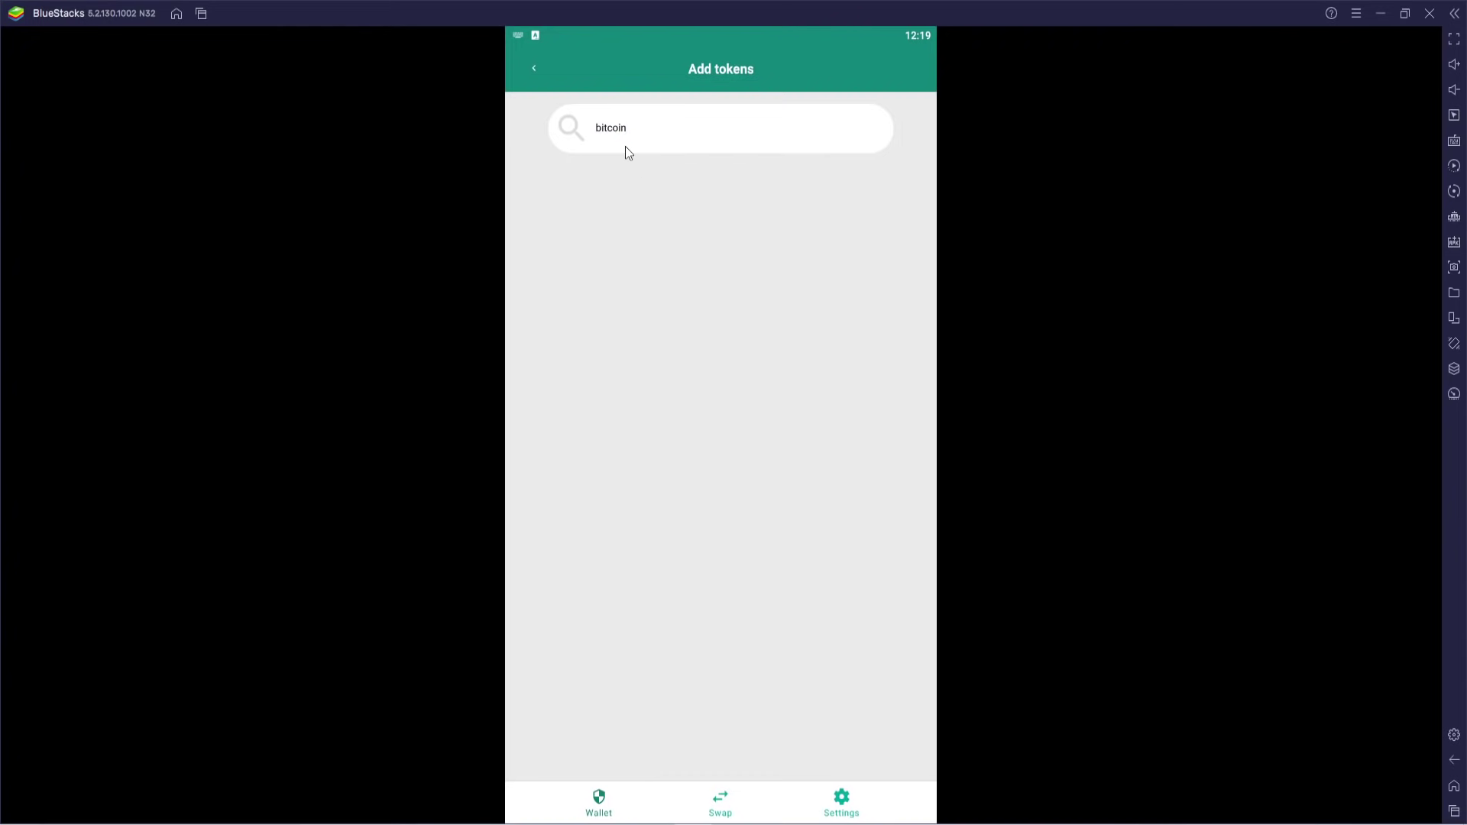
pyautogui.press('BackSpace')
pyautogui.press('BackSpace')
pyautogui.press('BackSpace')
pyautogui.press('BackSpace')
pyautogui.press('BackSpace')
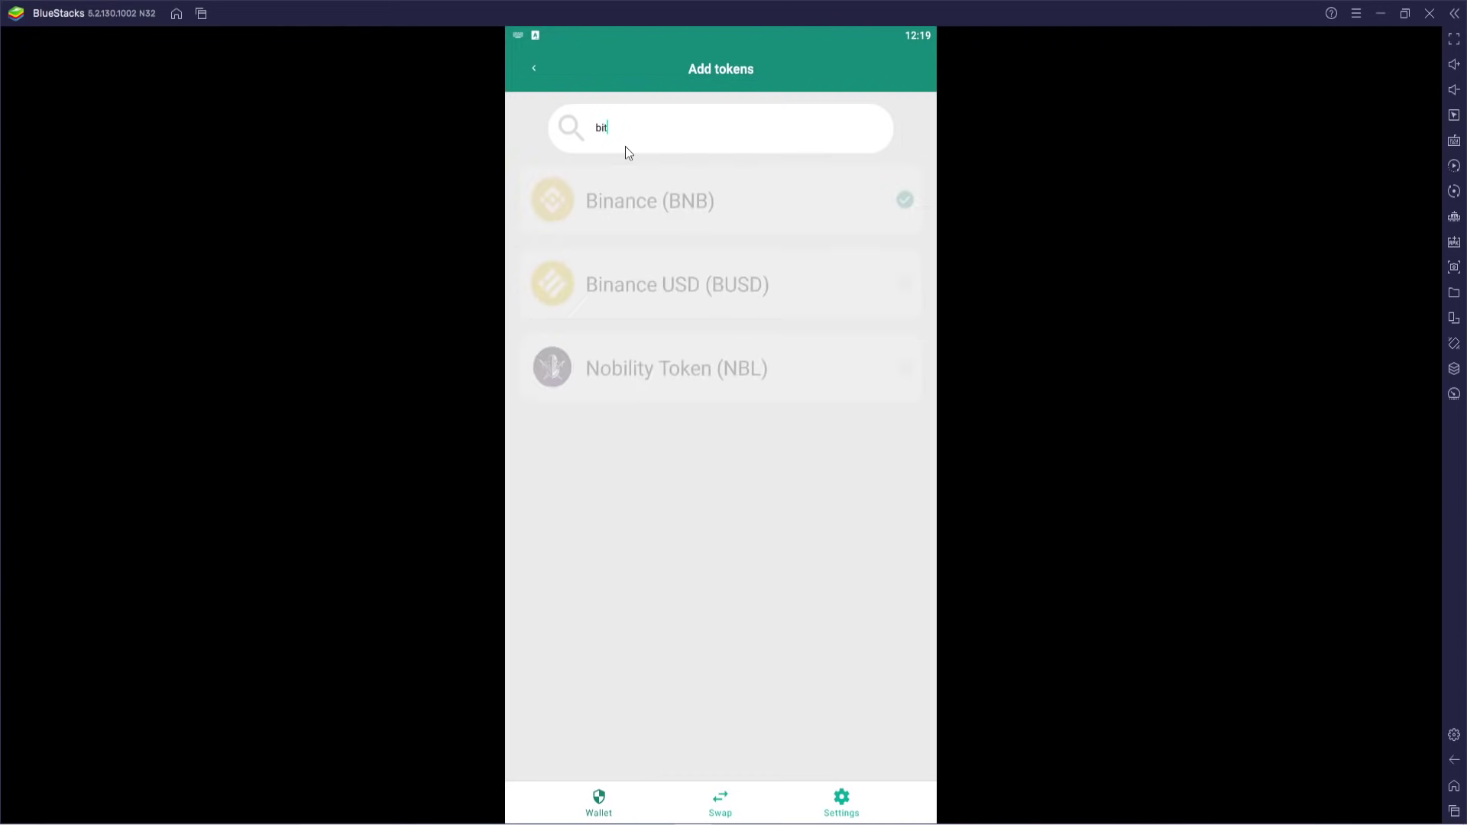
pyautogui.write('t')
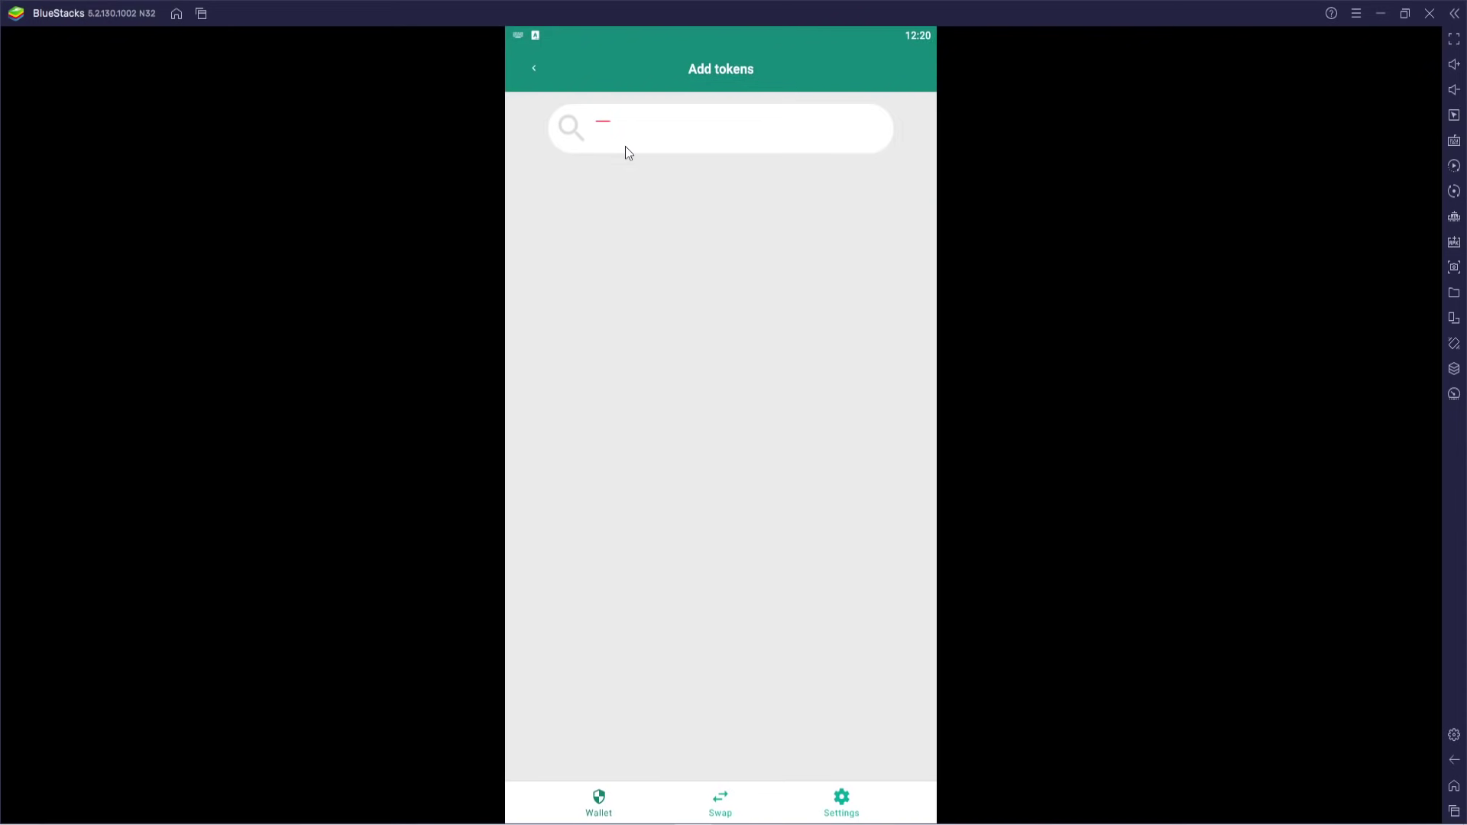
pyautogui.press('BackSpace')
pyautogui.press('BackSpace')
pyautogui.press('BackSpace')
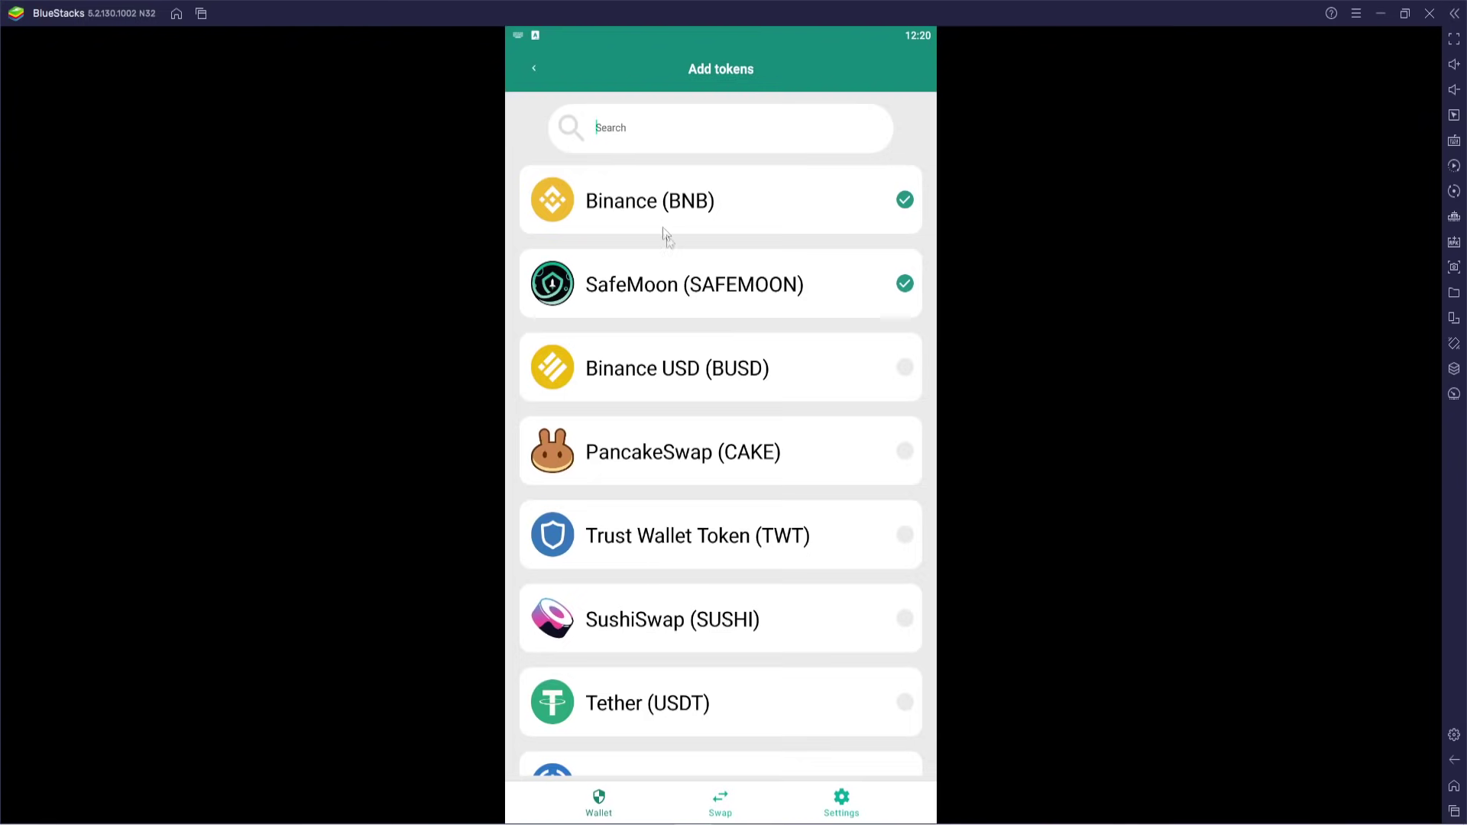
# Add Wrapped BNB (WBNB) to the wallet's tokens and return to My Tokens
pyautogui.scroll(-5, 684, 289)
pyautogui.scroll(-3, 688, 290)
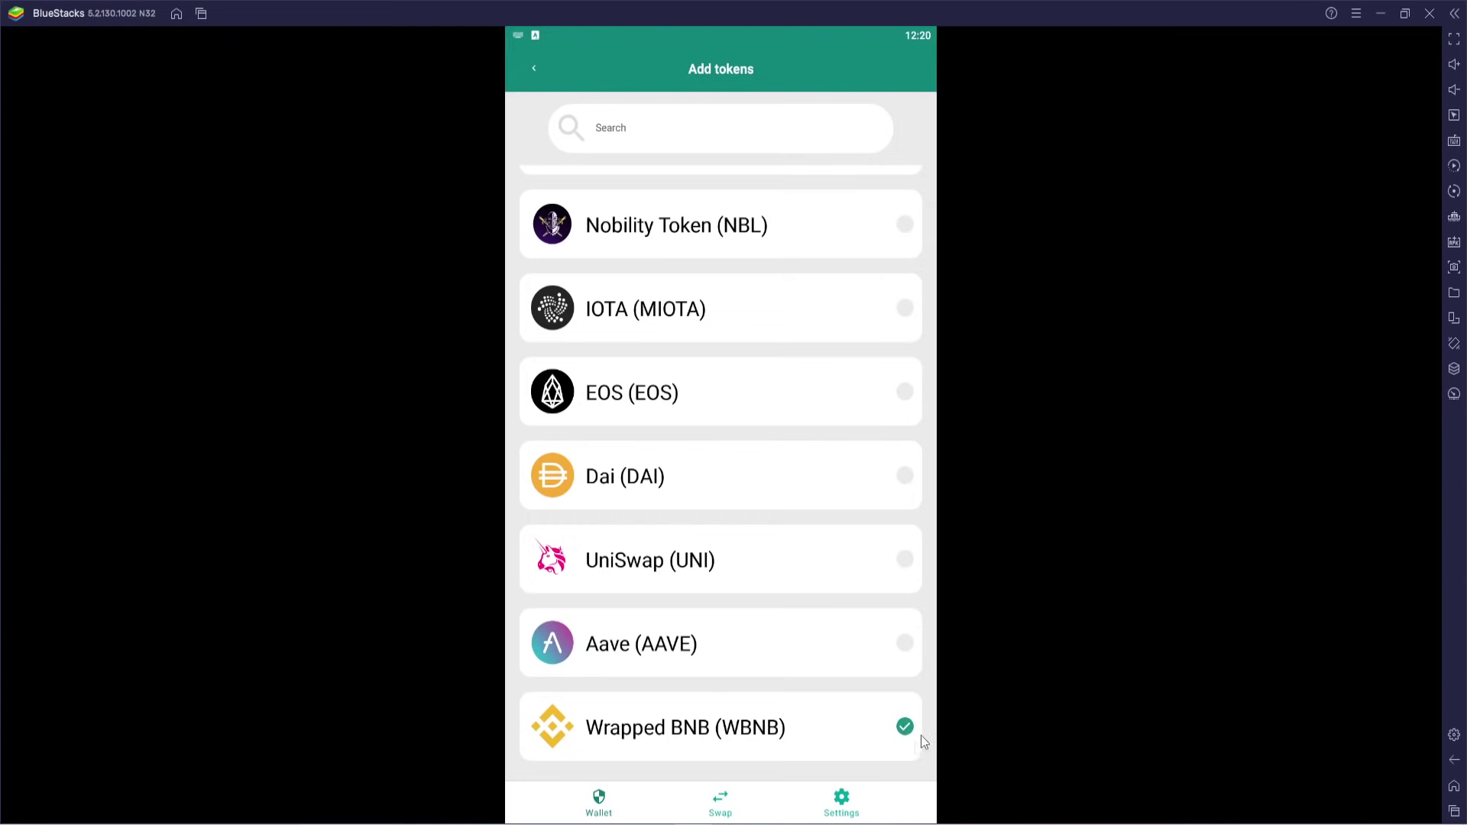
pyautogui.click(888, 711)
pyautogui.scroll(5, 736, 668)
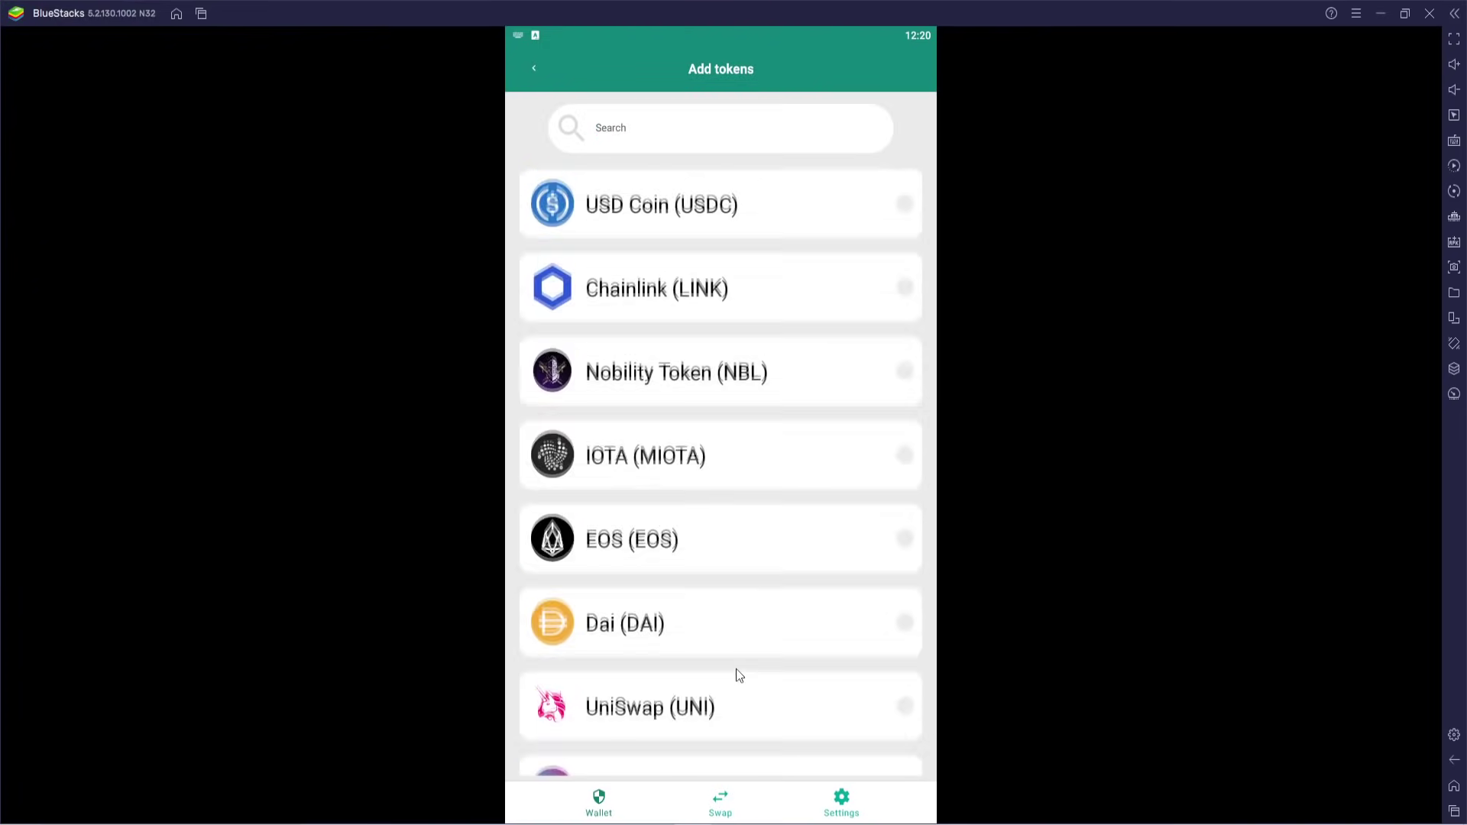
pyautogui.click(532, 67)
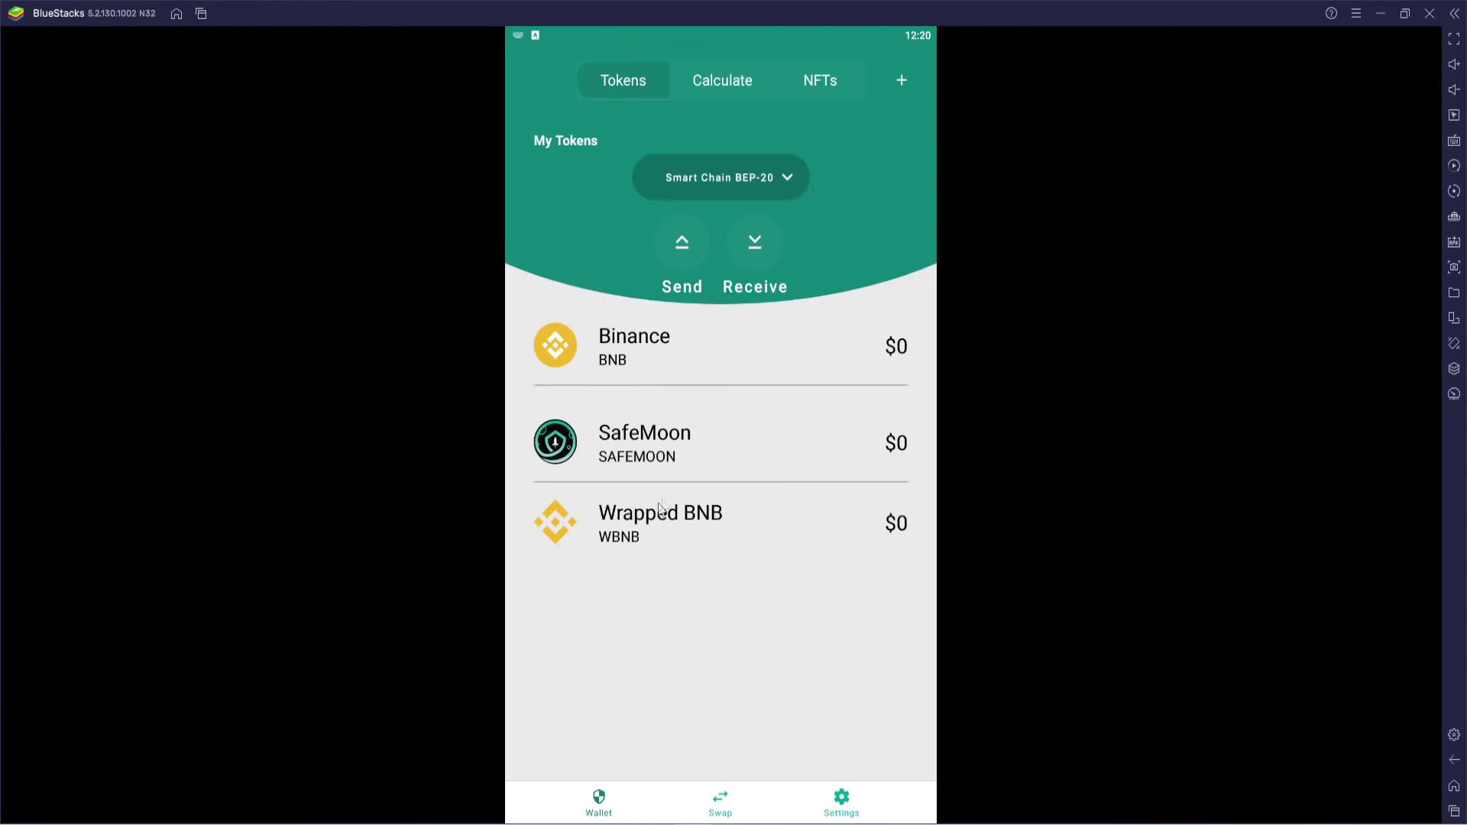
# Add PancakeSwap (CAKE) to the wallet's tokens and return to My Tokens
pyautogui.click(901, 84)
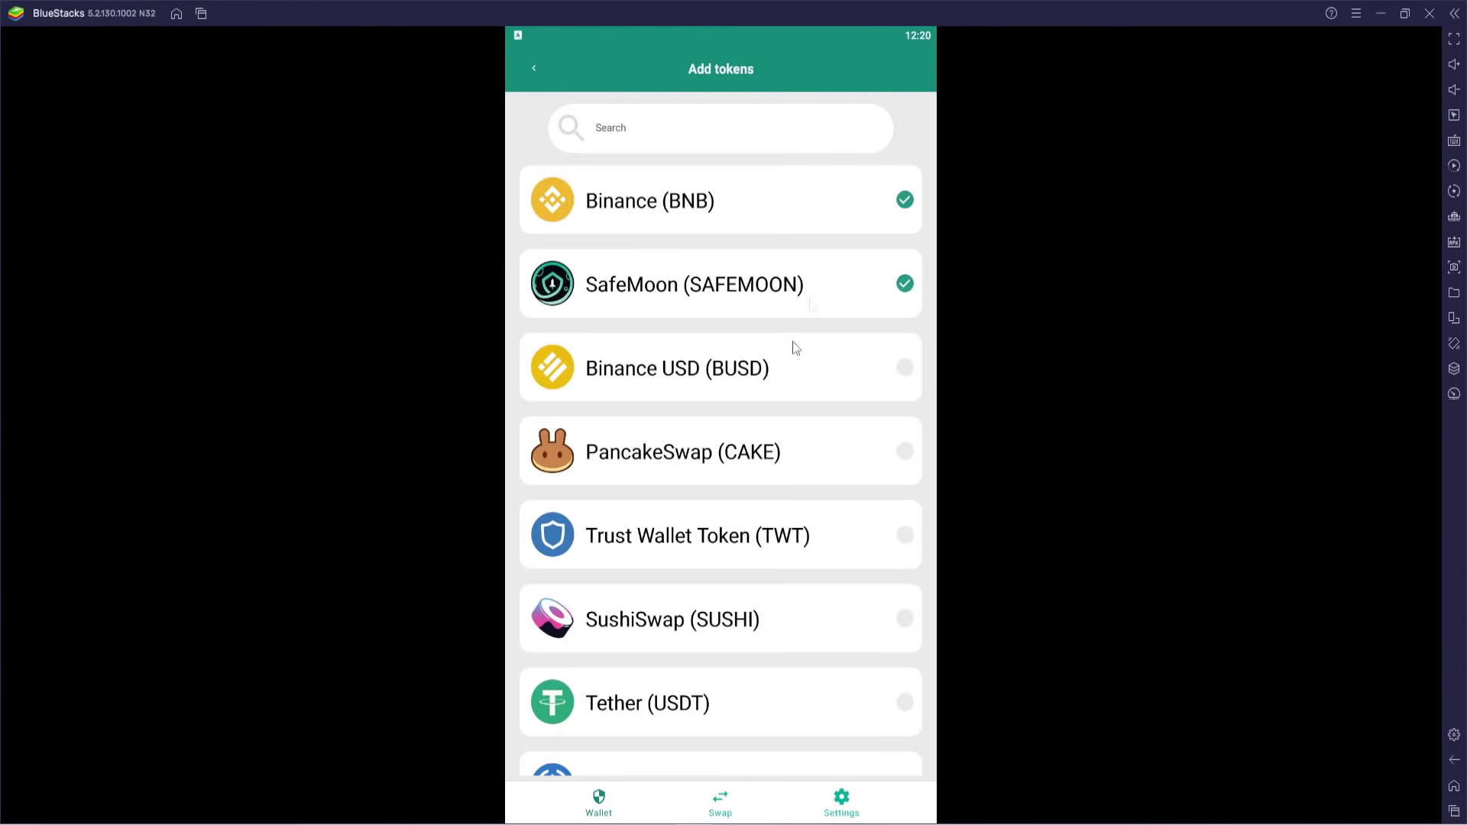
pyautogui.click(905, 451)
pyautogui.click(533, 68)
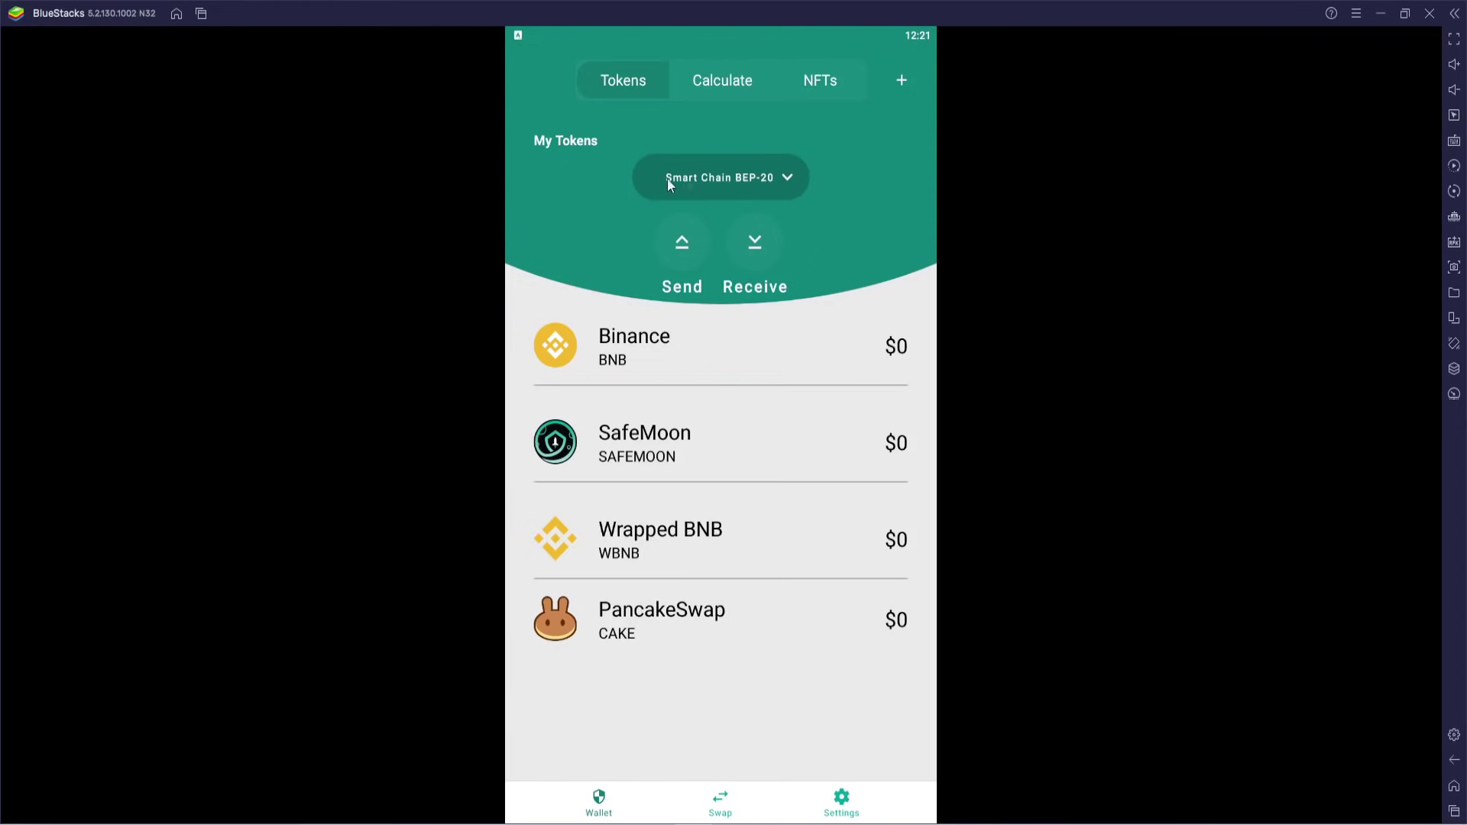
# Switch the token list's network to Ethereum ERC-20
pyautogui.click(774, 178)
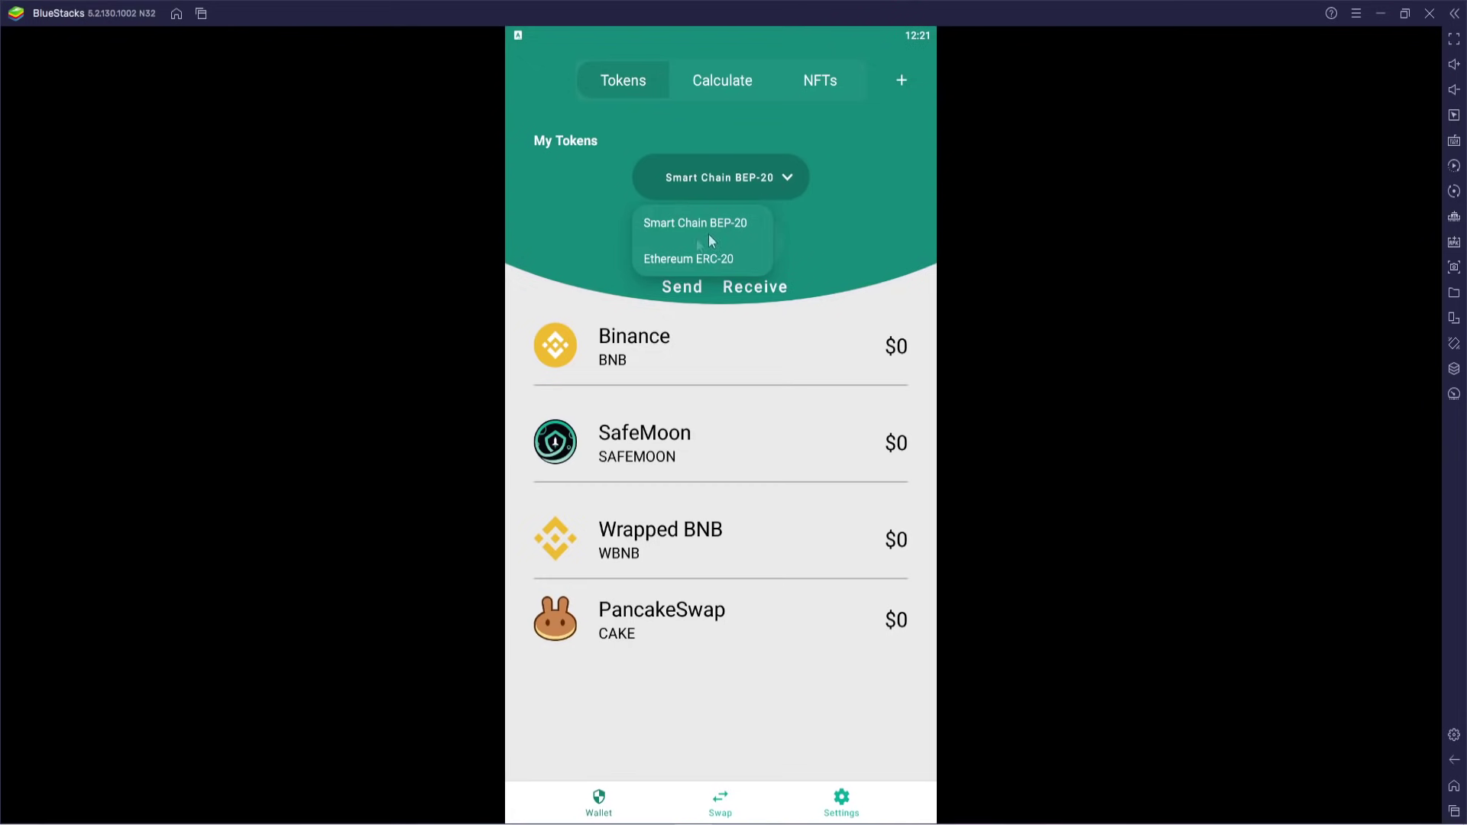
pyautogui.click(675, 260)
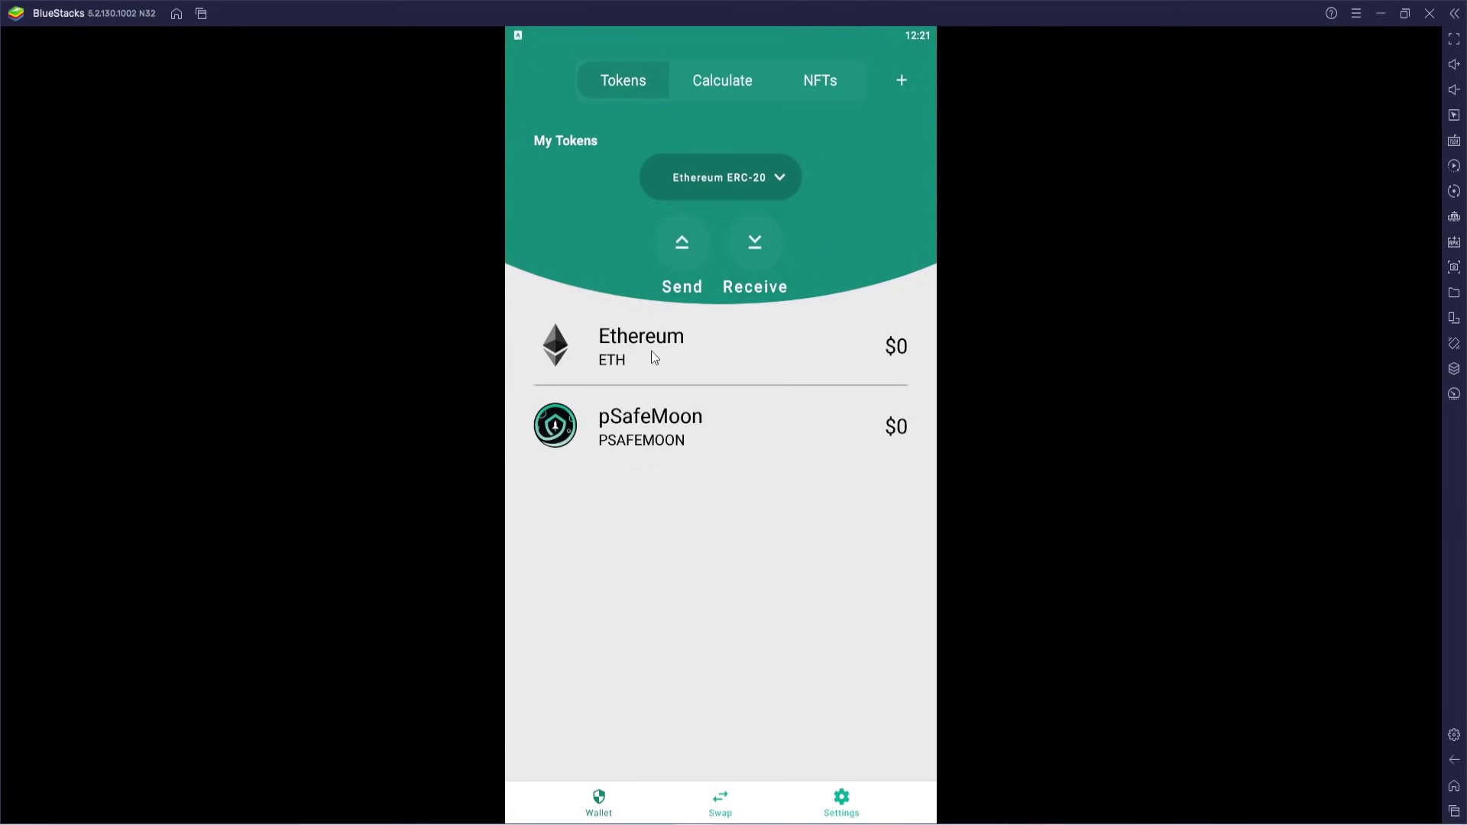
# Calculate 420 × 69 with the wallet's built-in calculator
pyautogui.click(720, 92)
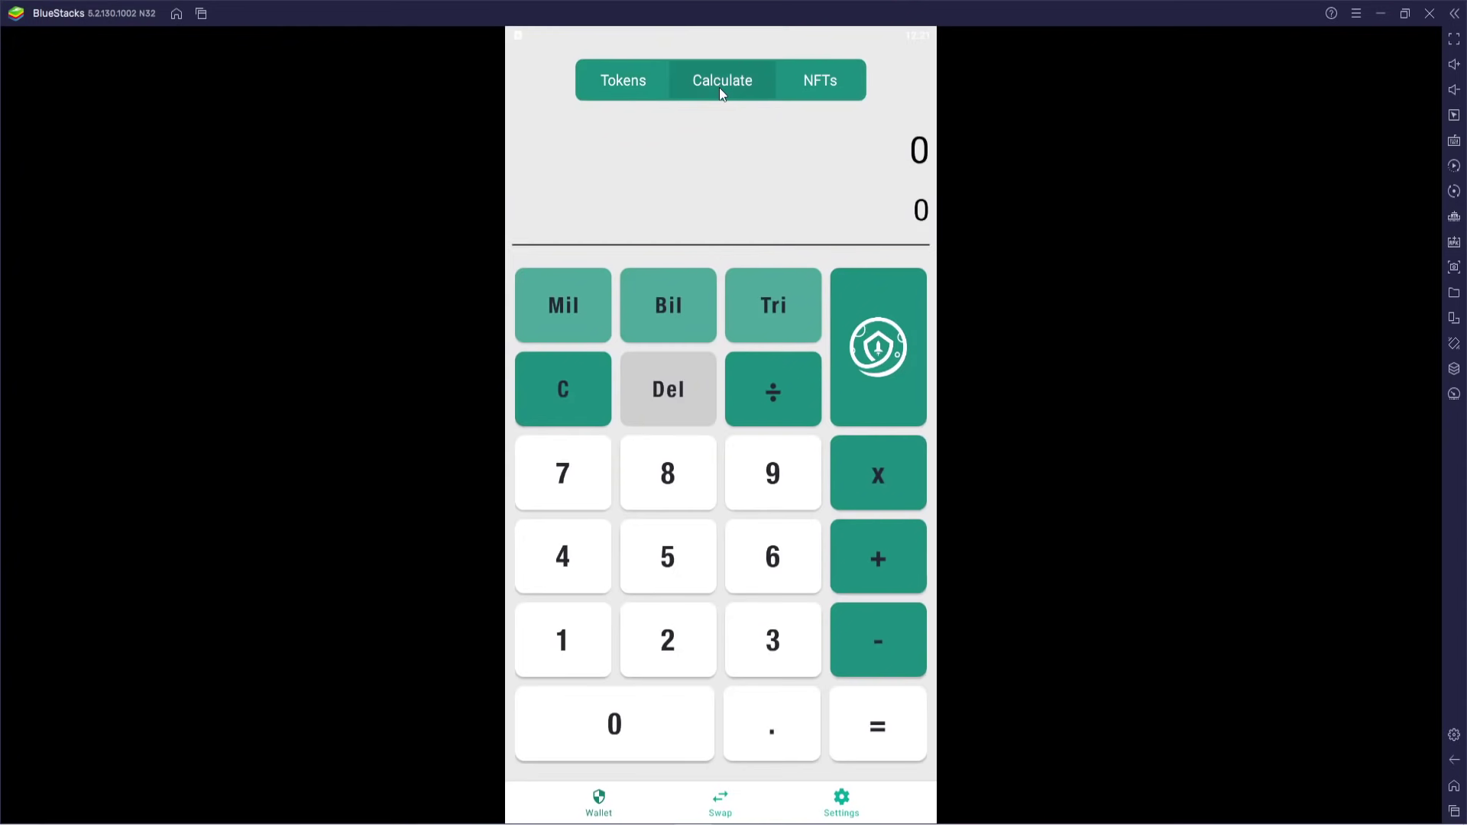
pyautogui.click(584, 569)
pyautogui.click(657, 676)
pyautogui.click(673, 709)
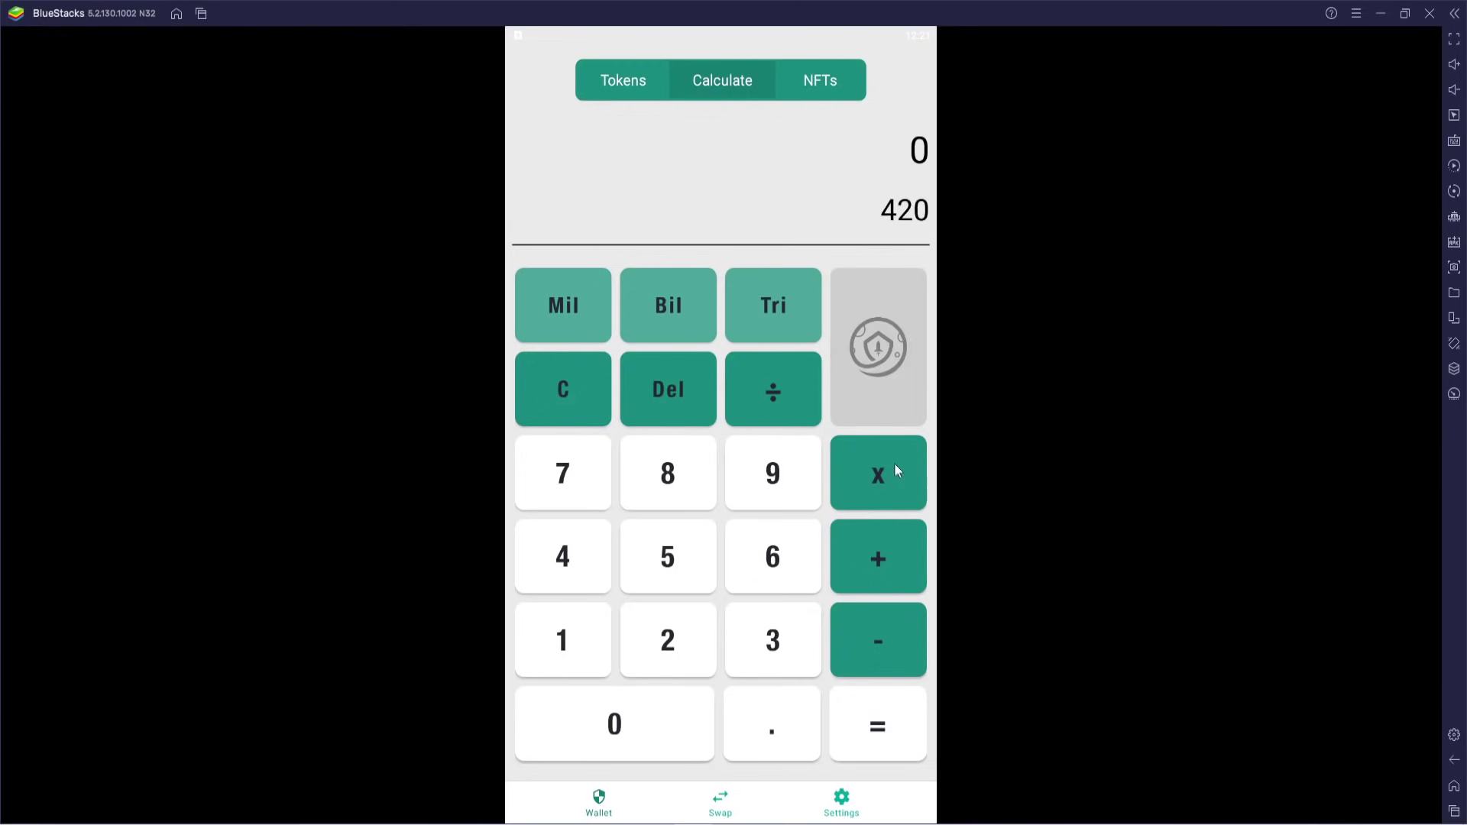
pyautogui.click(891, 469)
pyautogui.click(770, 582)
pyautogui.click(776, 489)
pyautogui.click(879, 725)
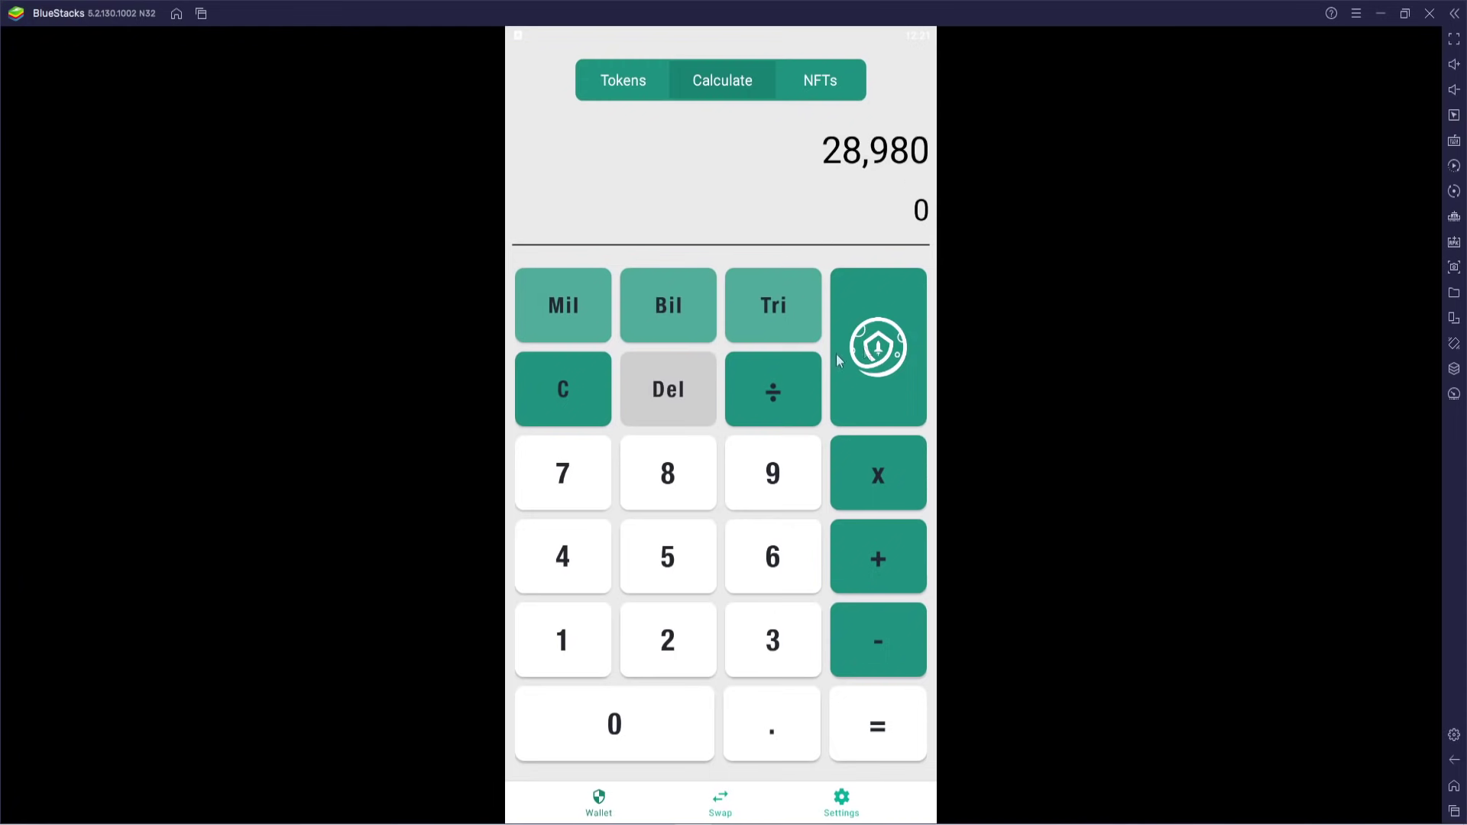
# Clear the calculator and multiply the current SafeMoon price by 10
pyautogui.click(558, 391)
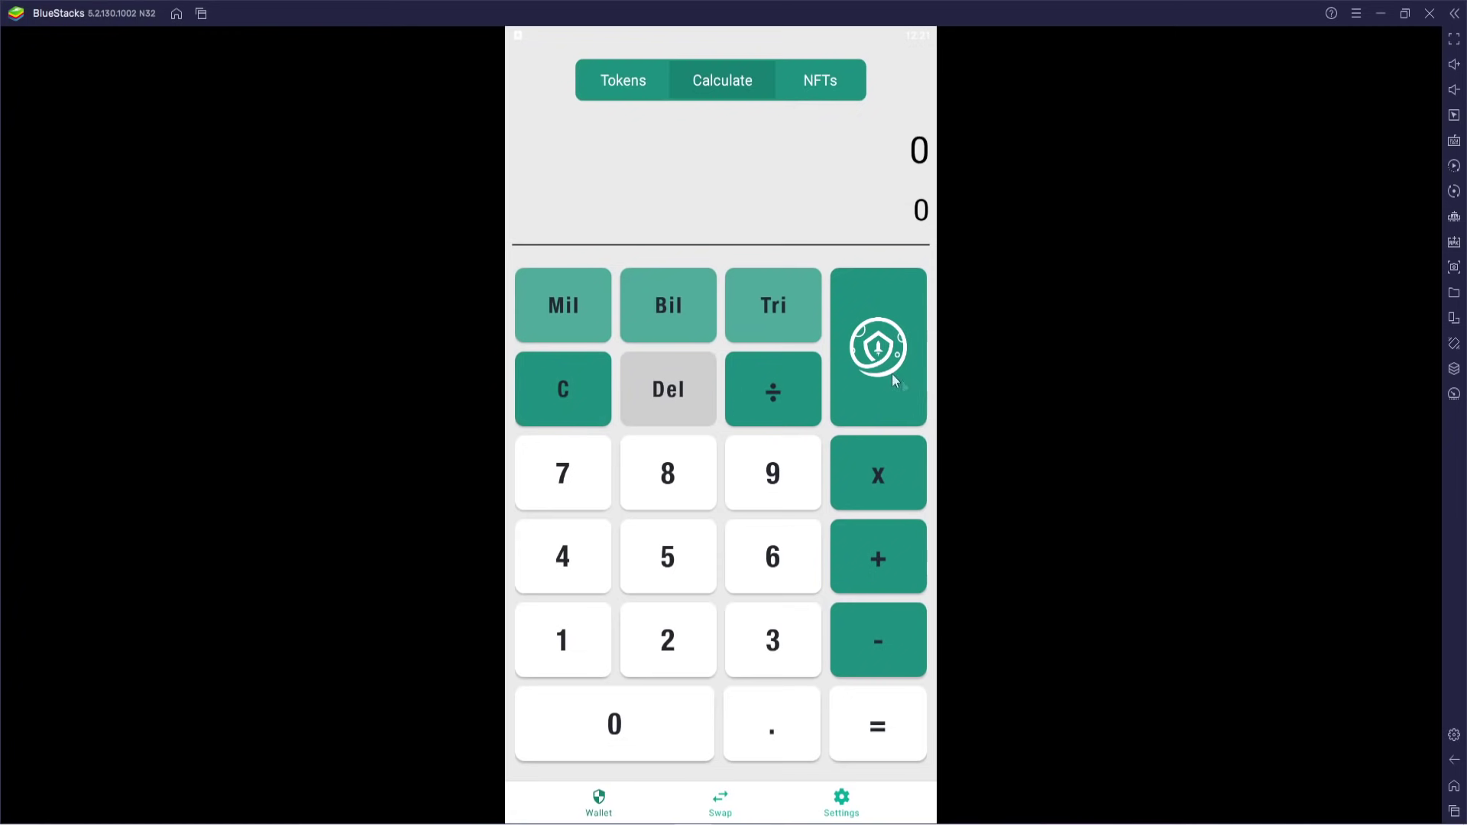
pyautogui.click(891, 346)
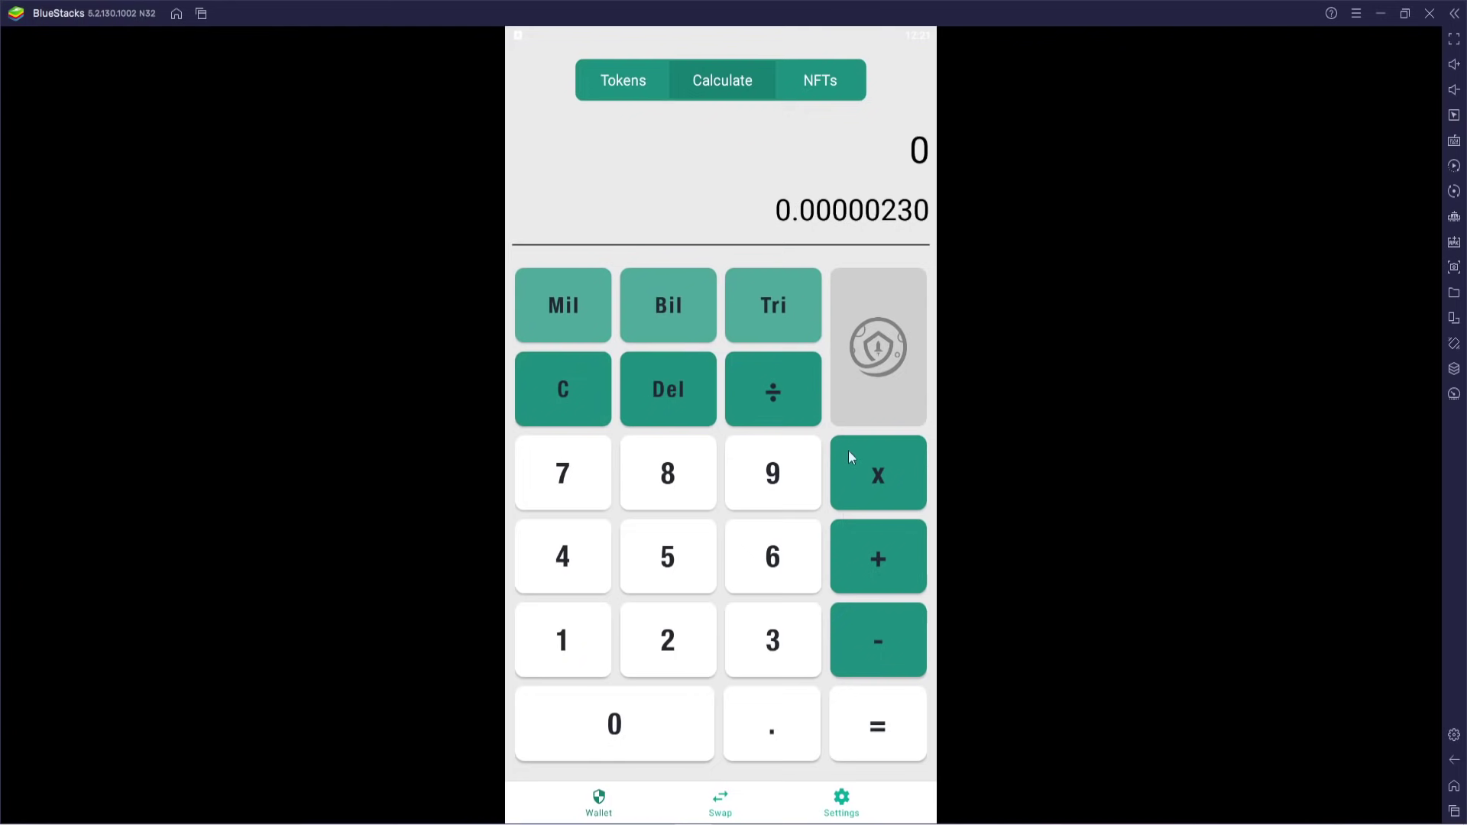
pyautogui.click(875, 480)
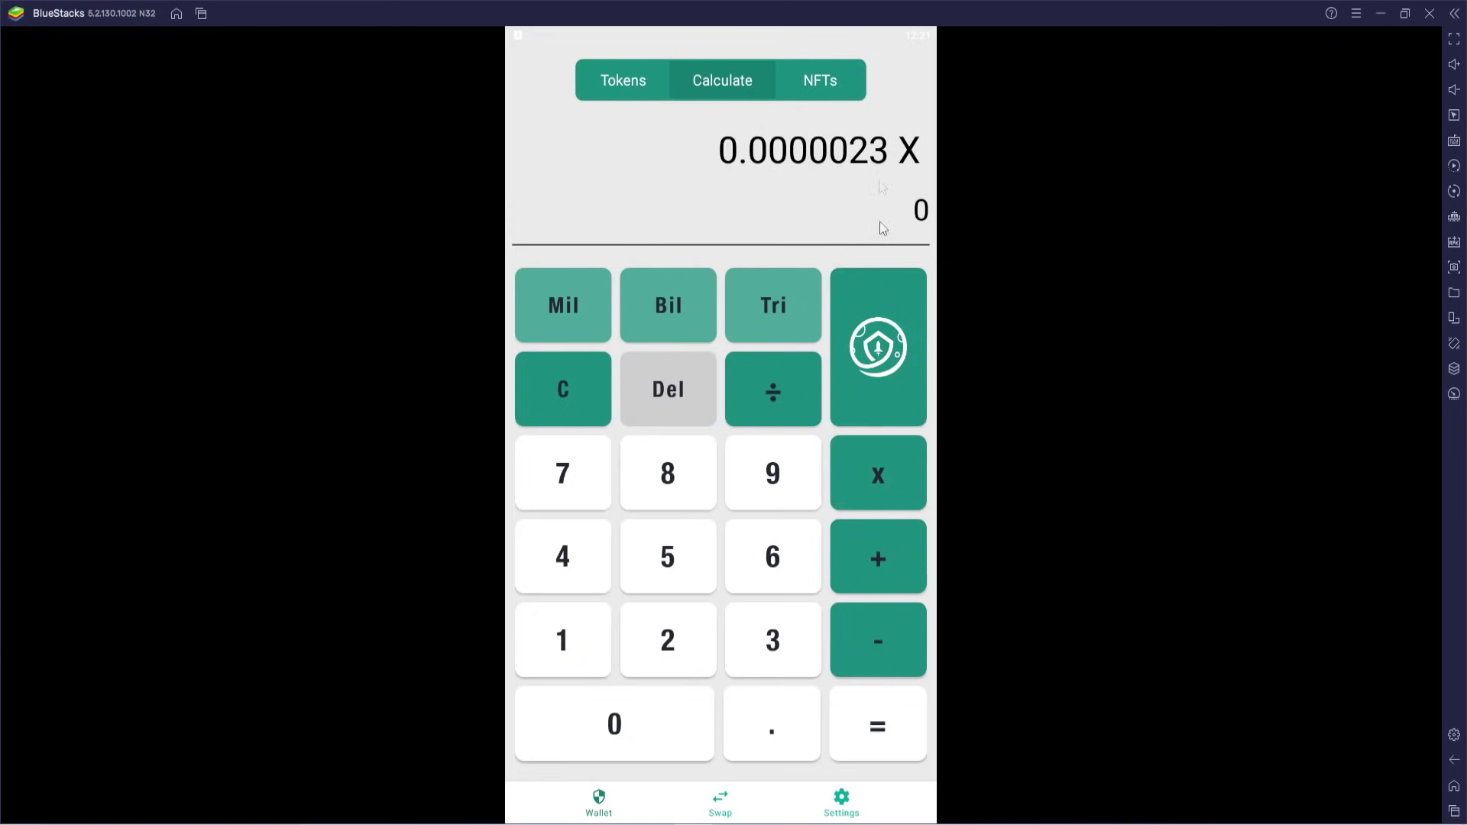
pyautogui.click(573, 638)
pyautogui.click(644, 720)
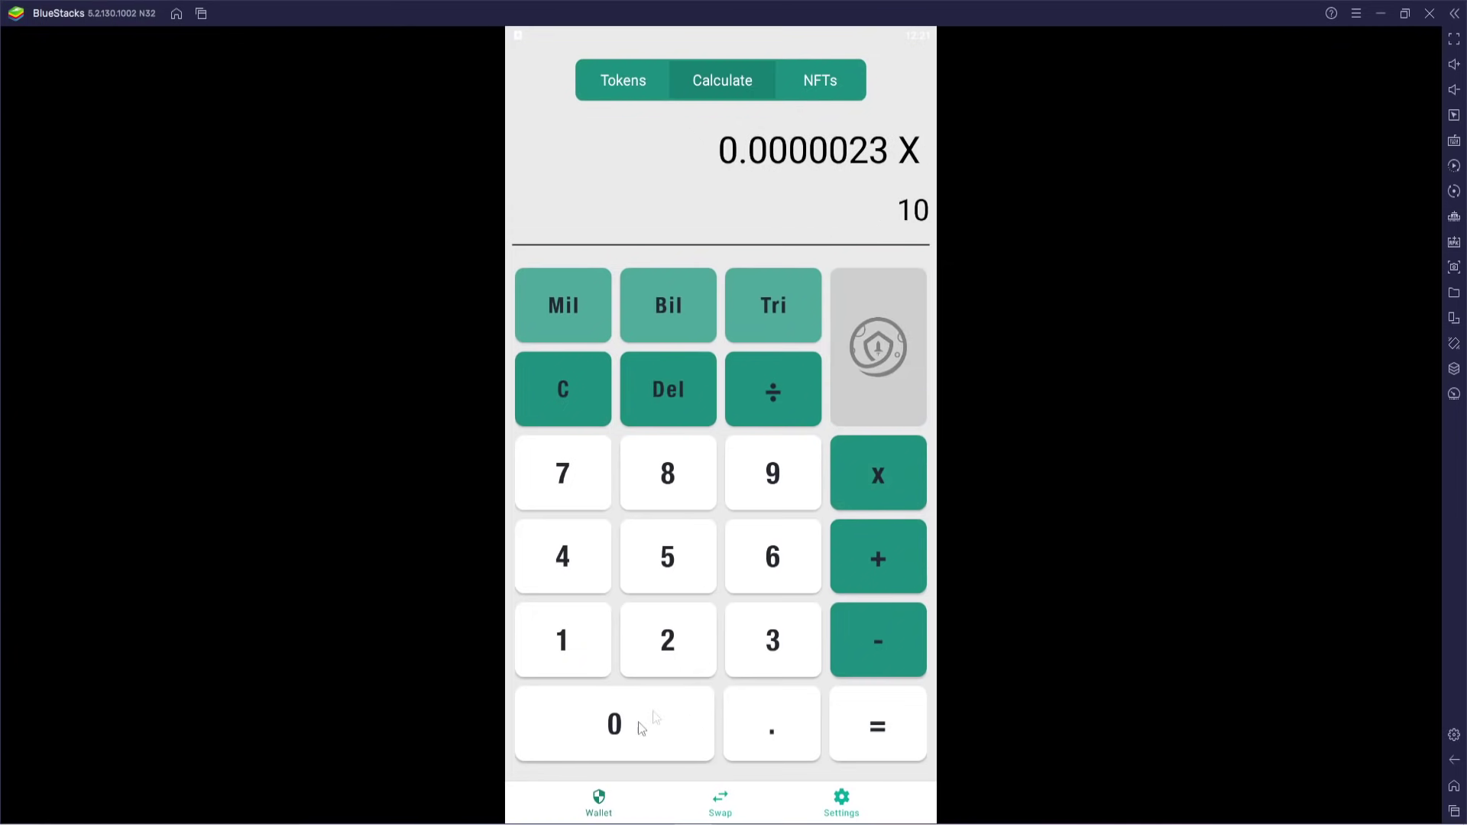
pyautogui.click(883, 724)
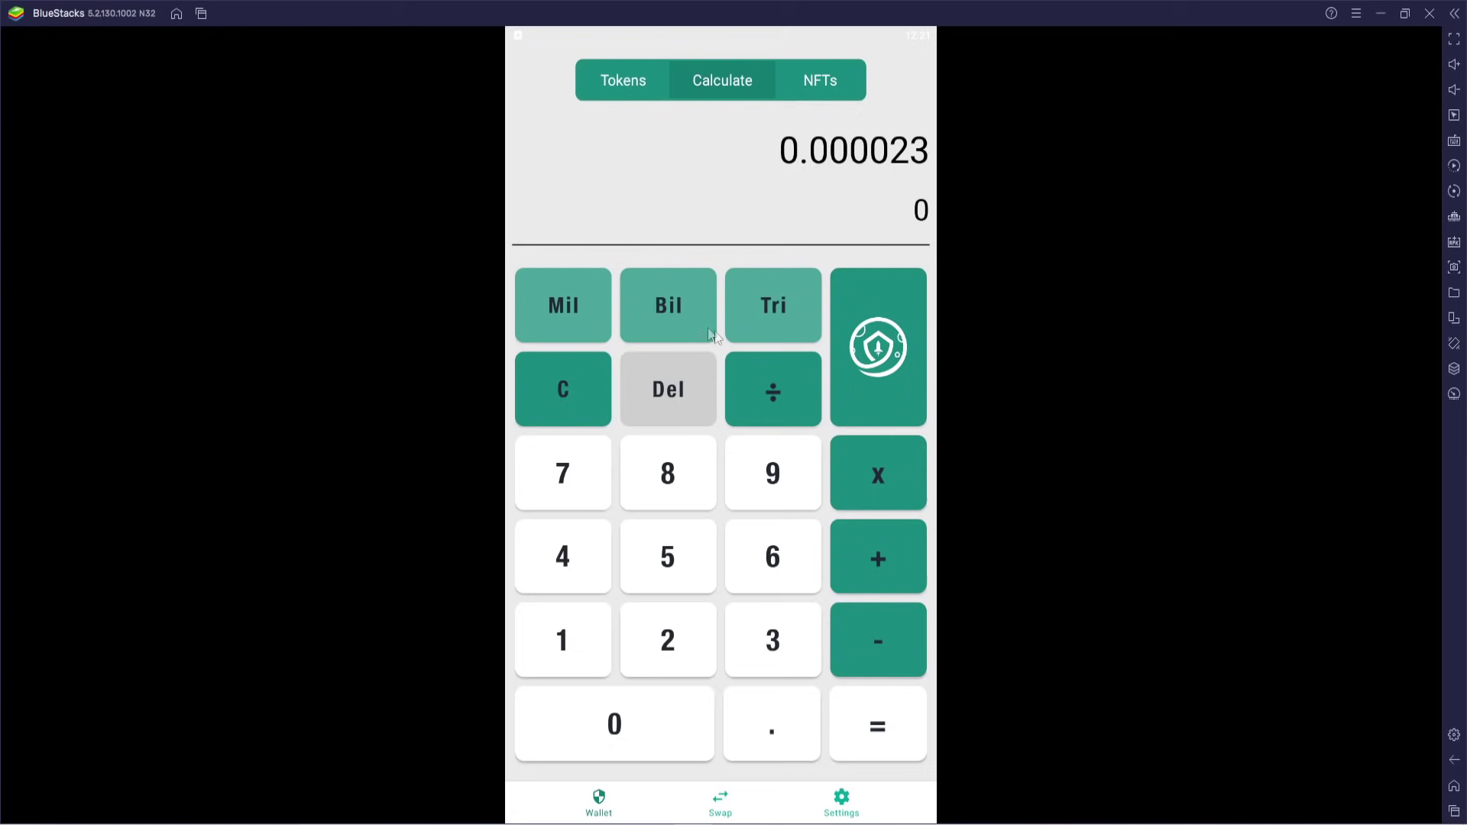
# Try the calculator's million, billion and trillion entries from a cleared display, and clear the result
pyautogui.click(564, 396)
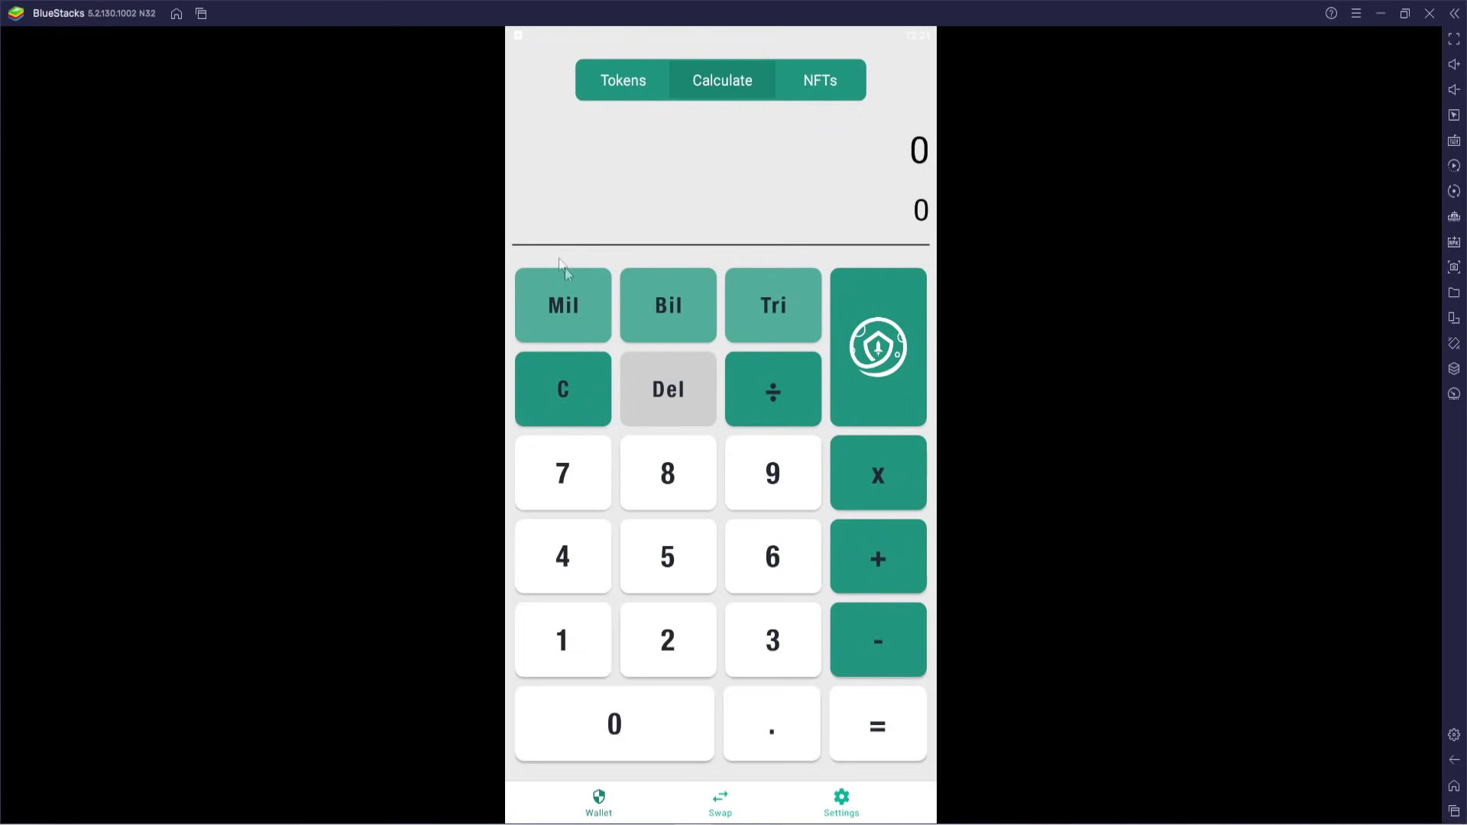
pyautogui.click(571, 298)
pyautogui.click(672, 313)
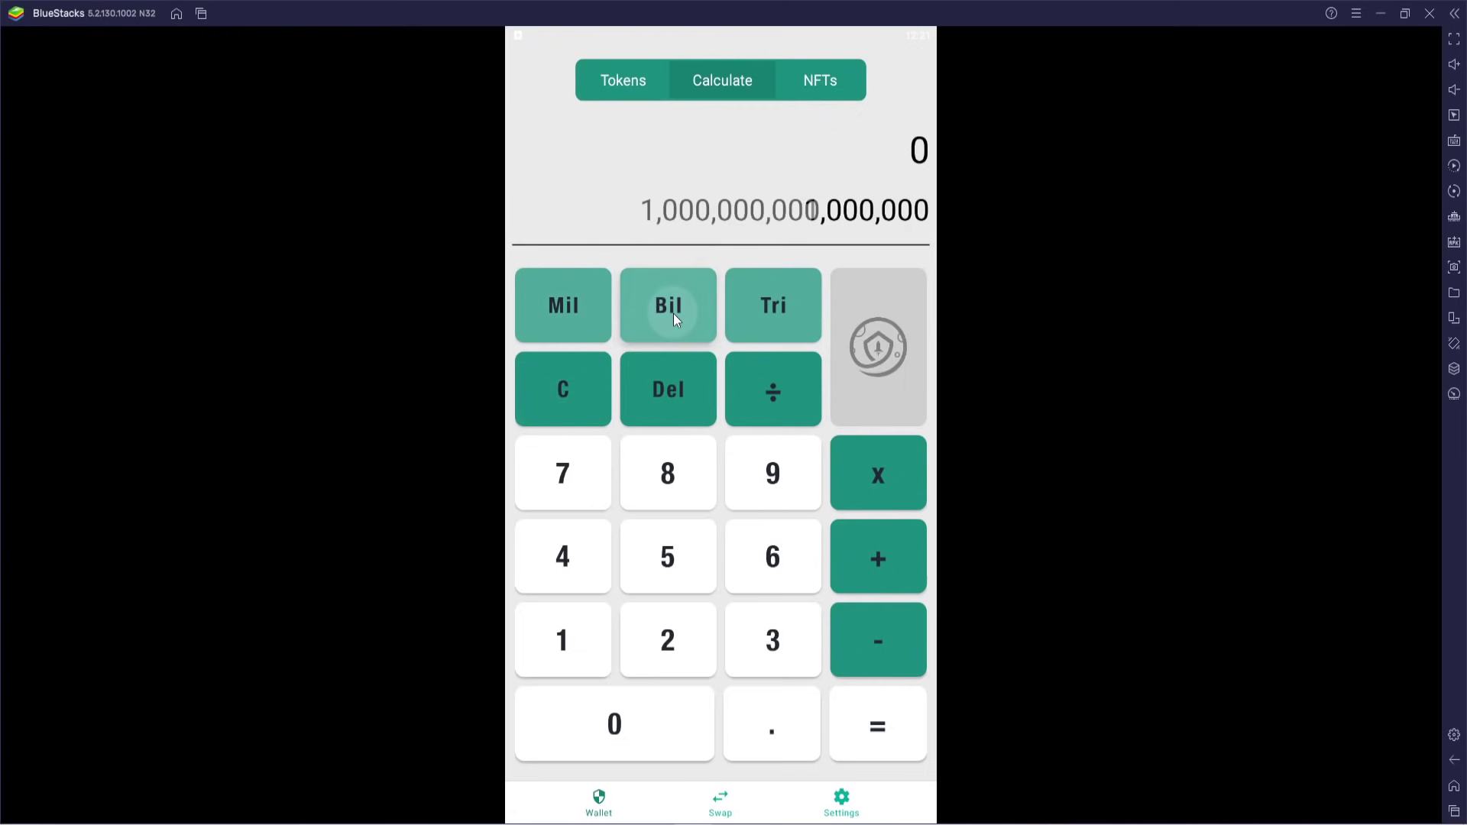
pyautogui.click(766, 314)
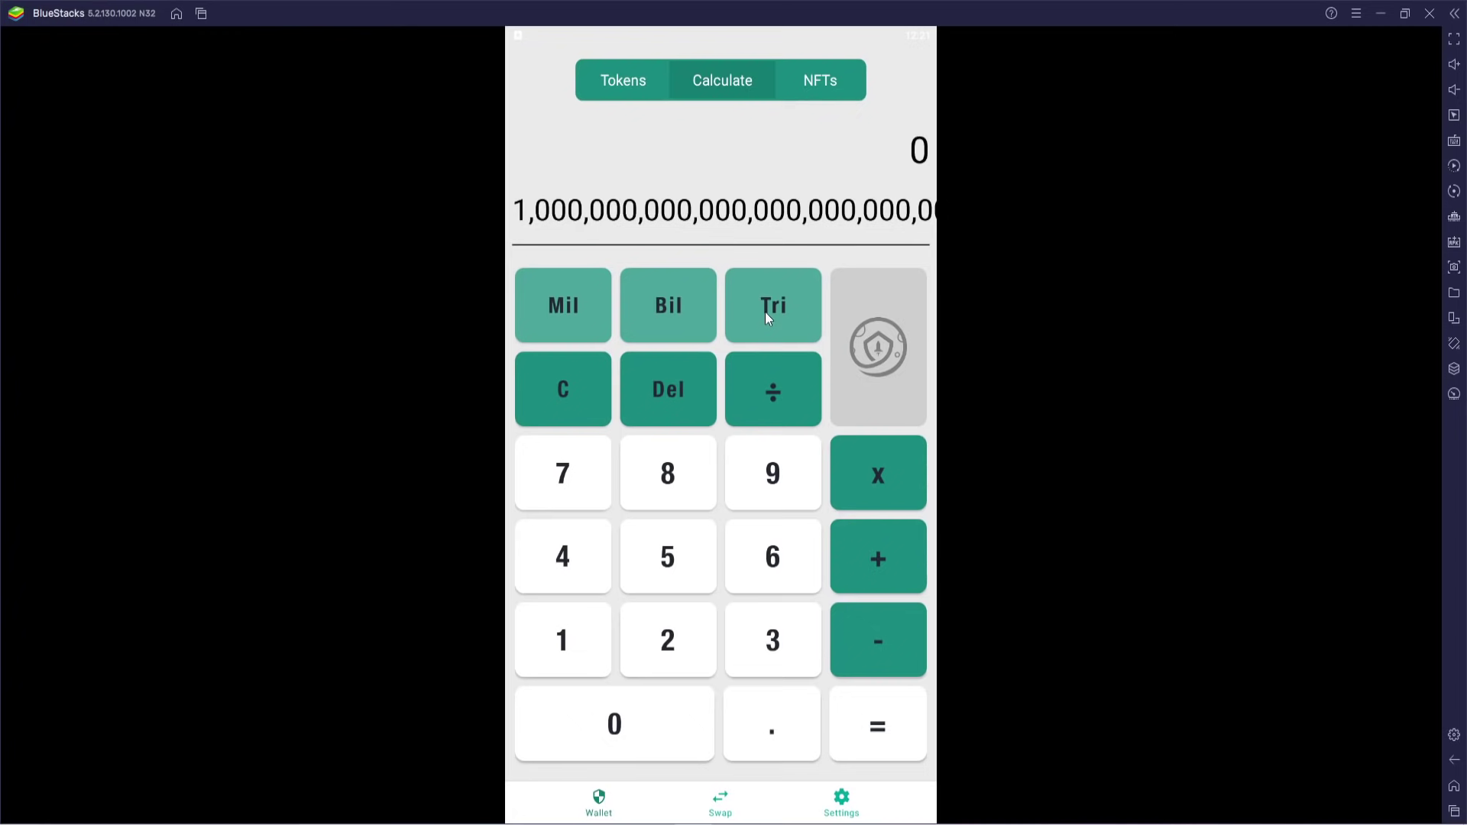
pyautogui.click(605, 394)
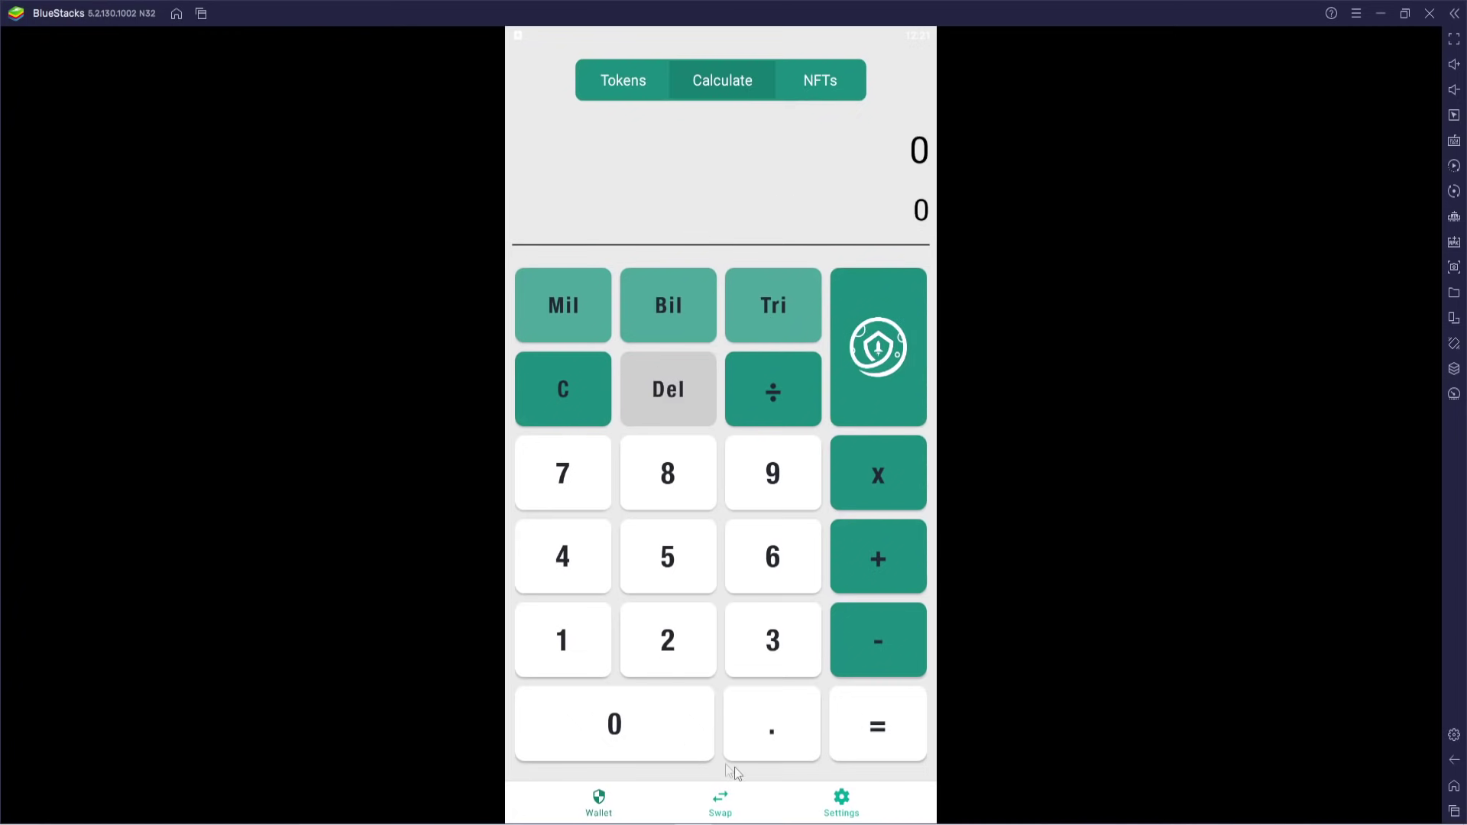
# View the wallet's NFTs section and the notification history, ending back on the Tokens overview
pyautogui.click(797, 83)
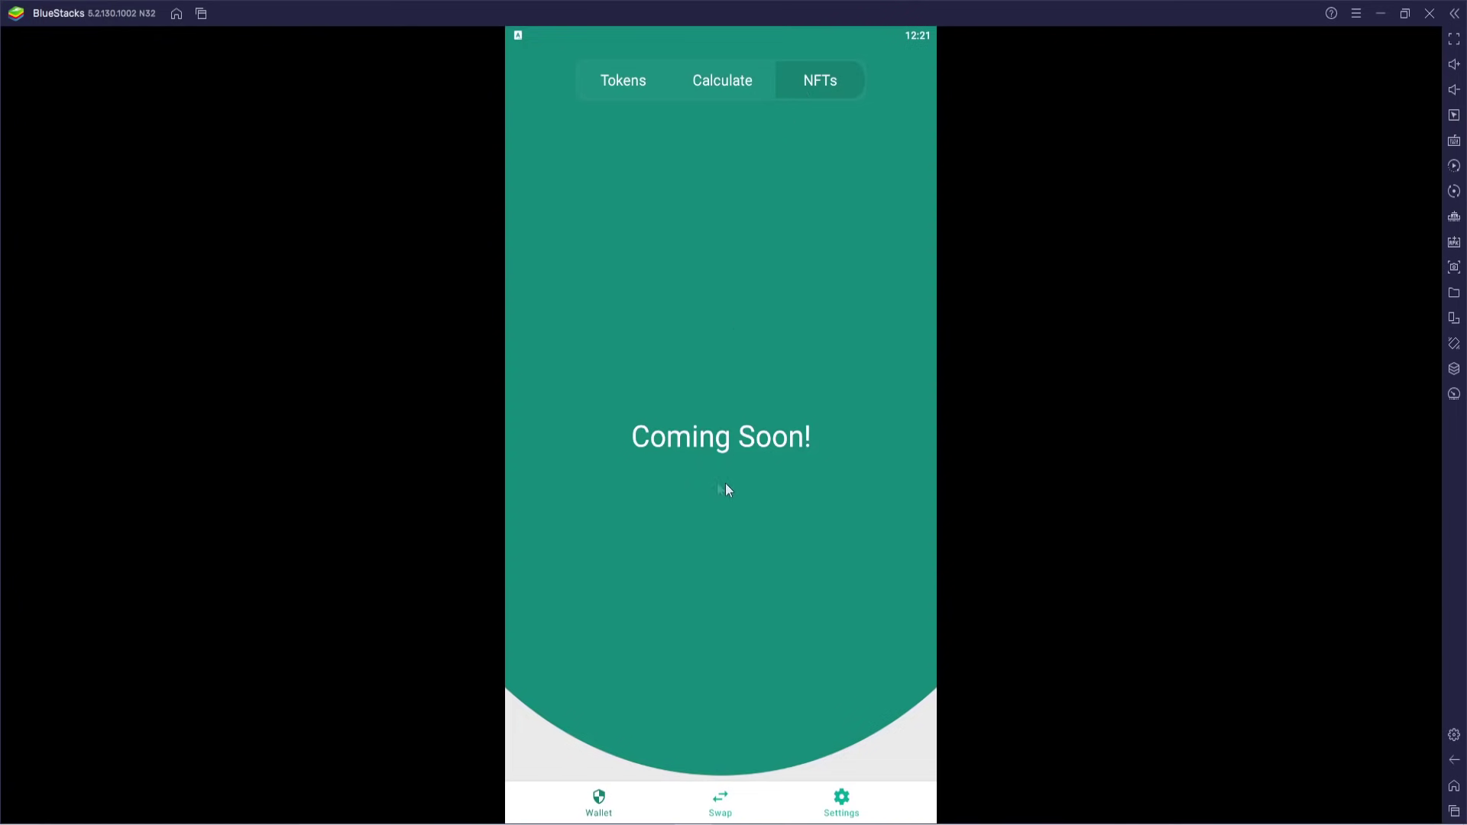
pyautogui.click(623, 79)
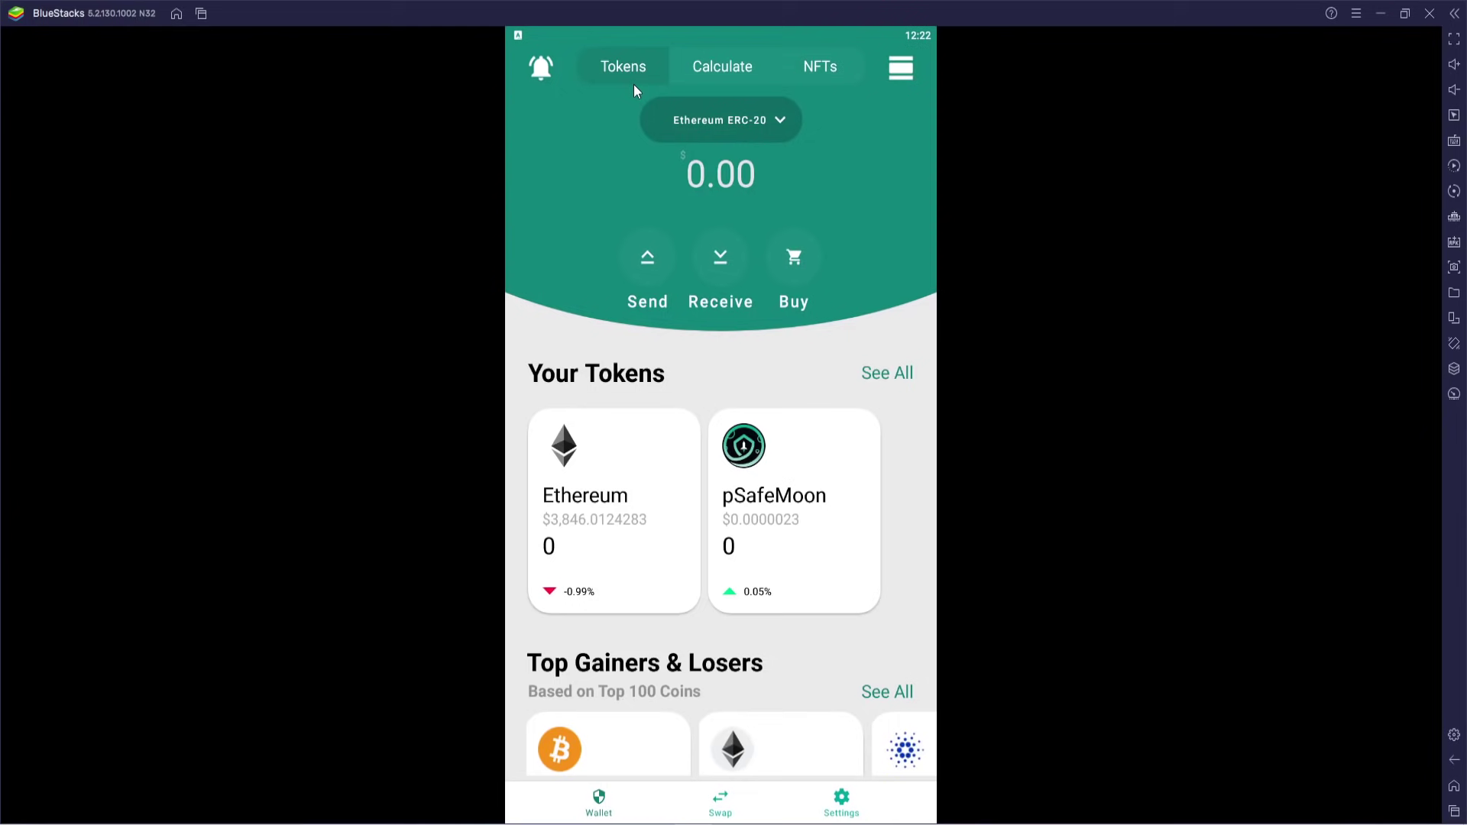
pyautogui.click(548, 76)
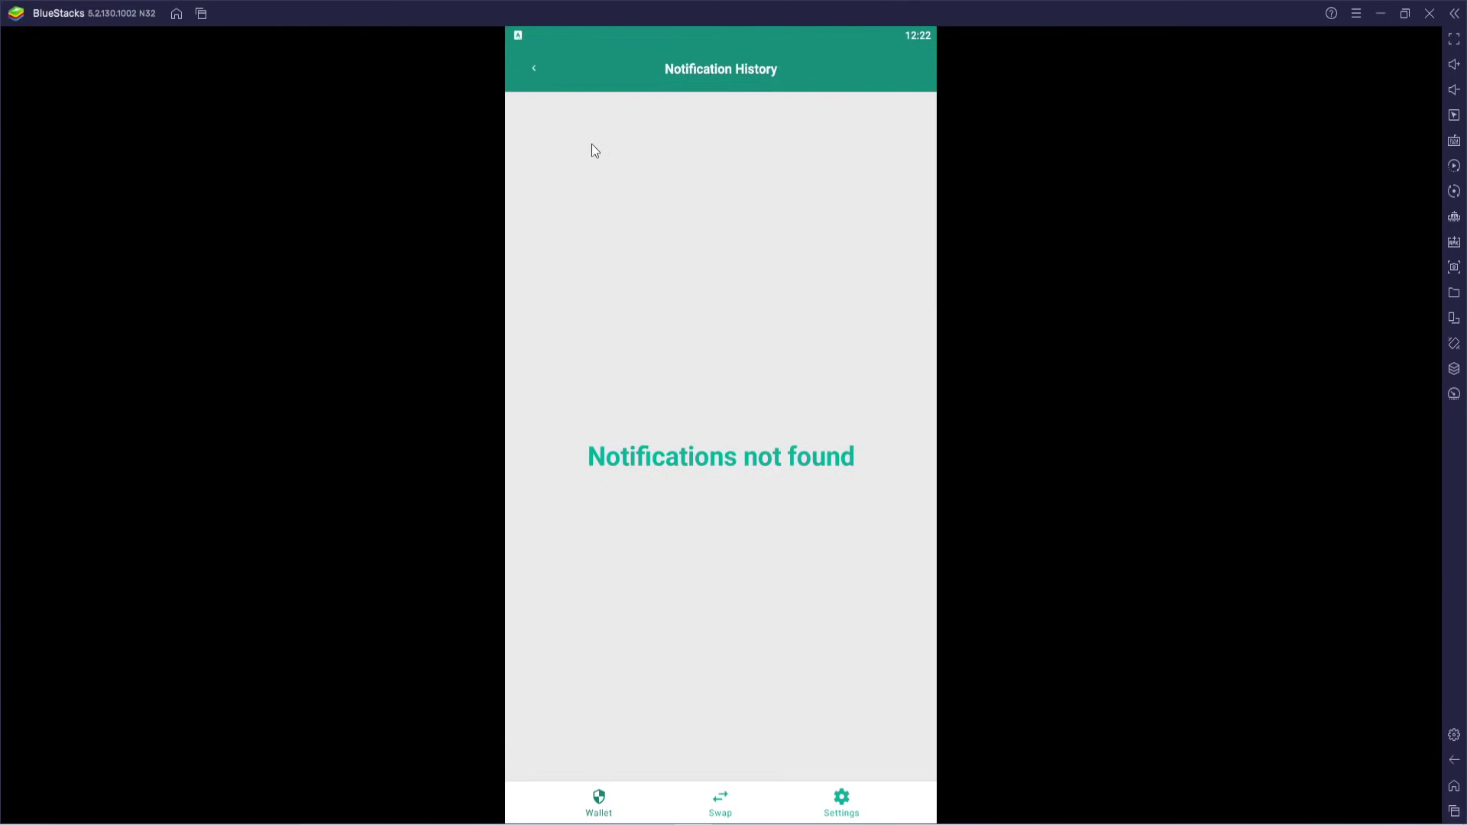
pyautogui.click(534, 68)
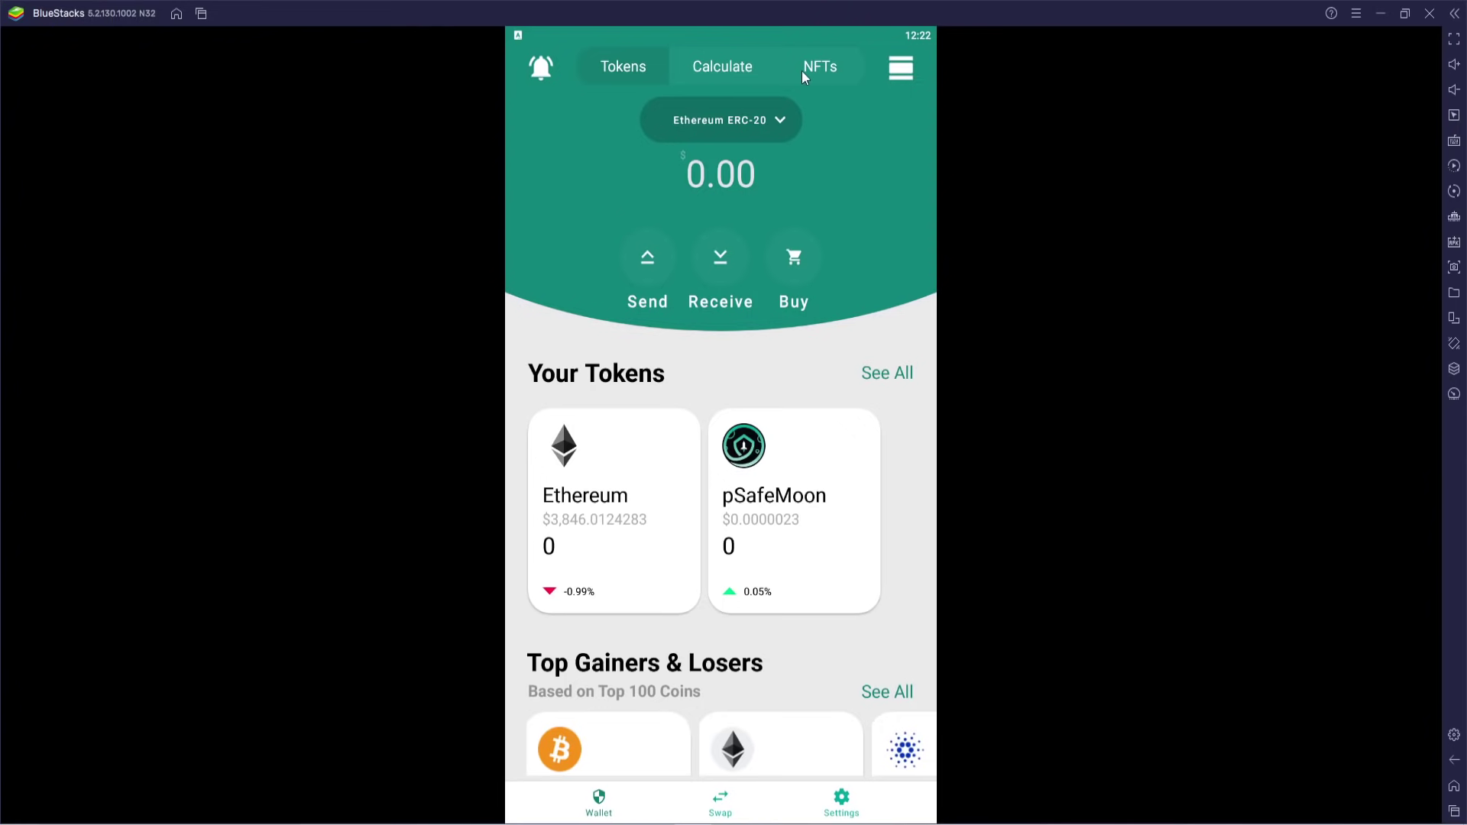
# Open the My Tokens list and switch its network to Smart Chain BEP-20
pyautogui.click(902, 69)
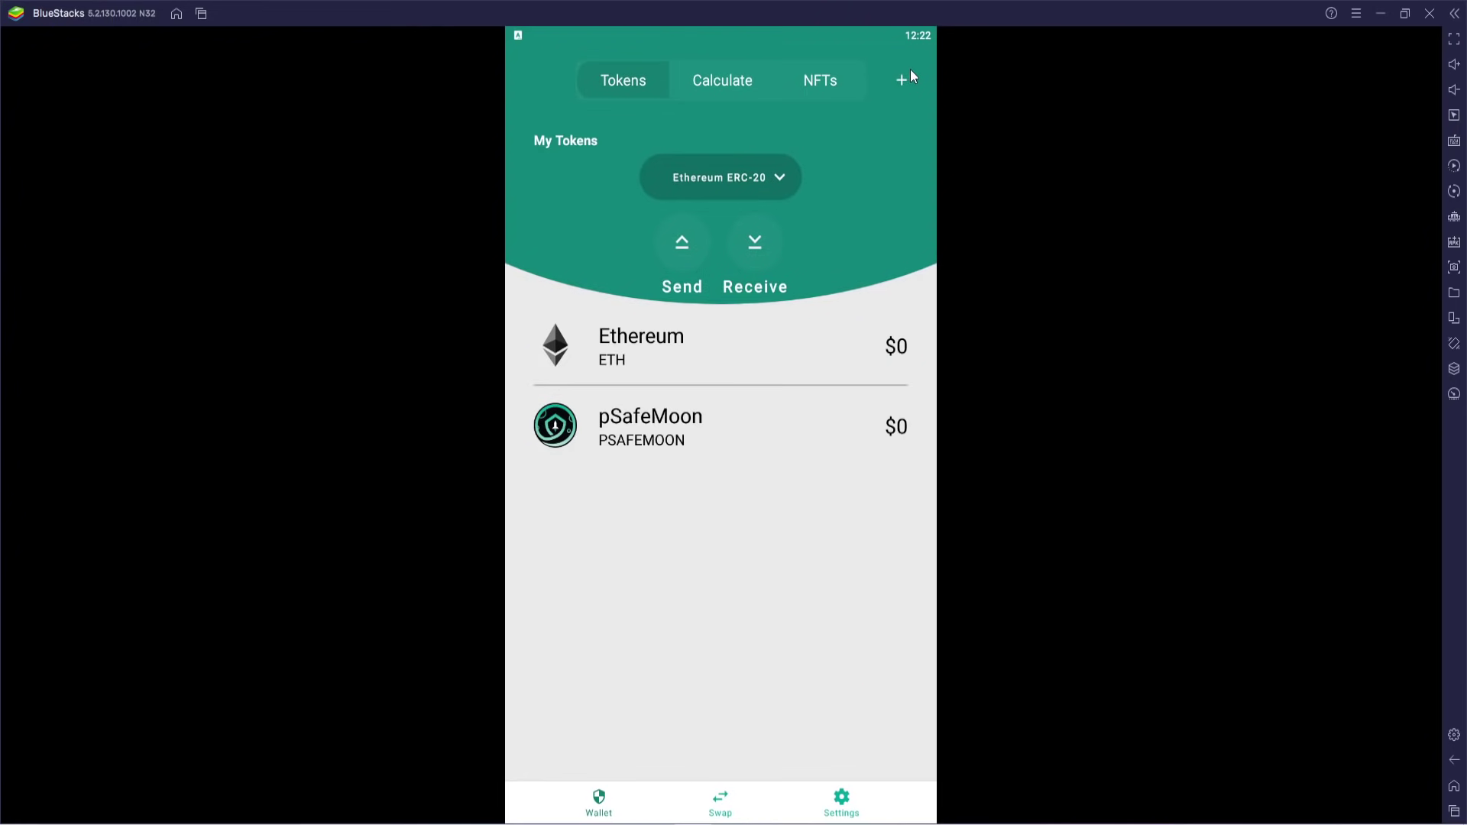
pyautogui.click(747, 179)
pyautogui.click(696, 226)
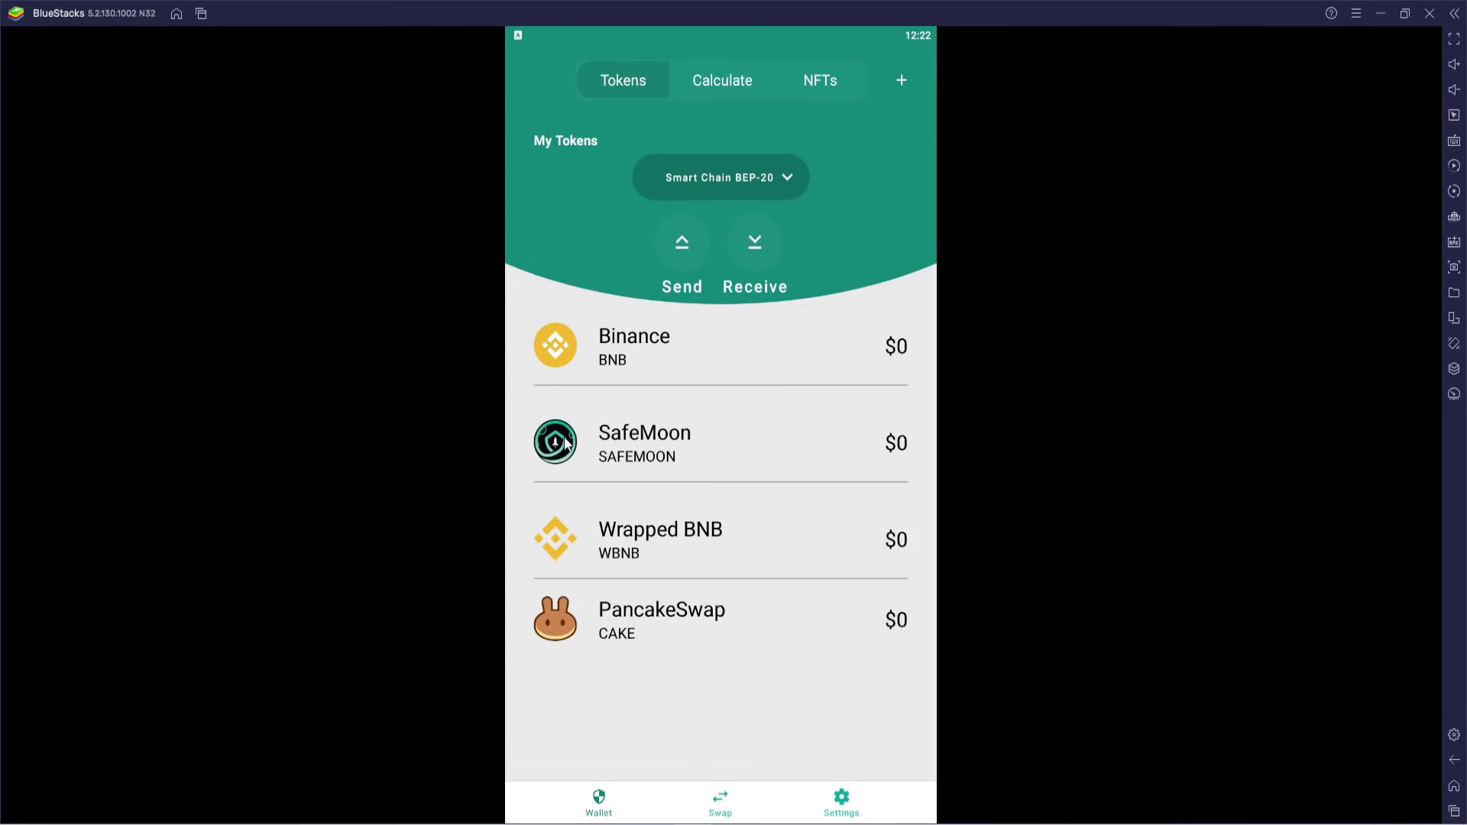
# Look through the Smart Chain tokens in My Tokens and check the list of tokens that can be added
pyautogui.scroll(-5, 612, 428)
pyautogui.scroll(5, 612, 428)
pyautogui.scroll(-3, 837, 224)
pyautogui.scroll(2, 578, 206)
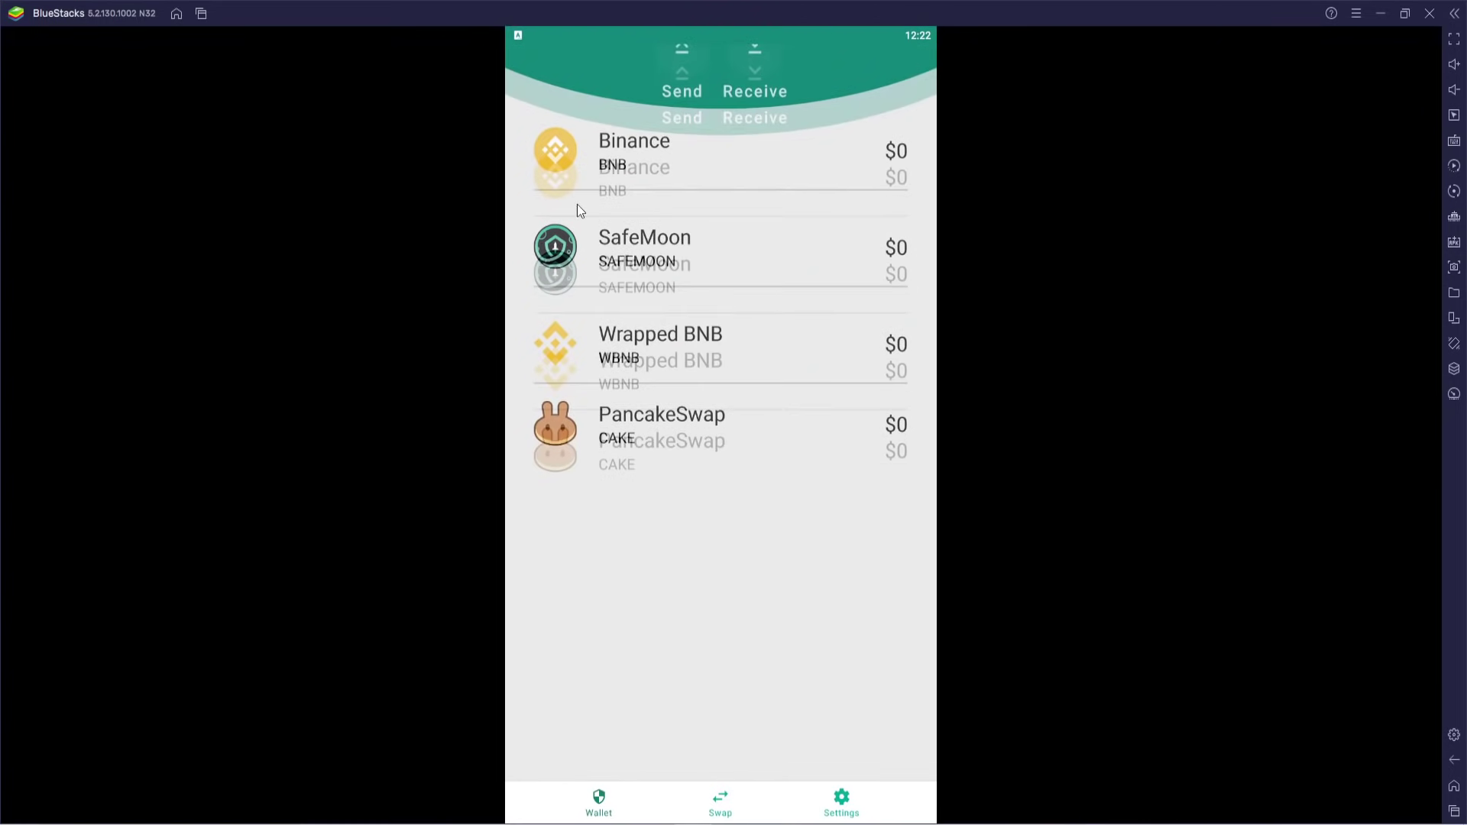
pyautogui.click(903, 81)
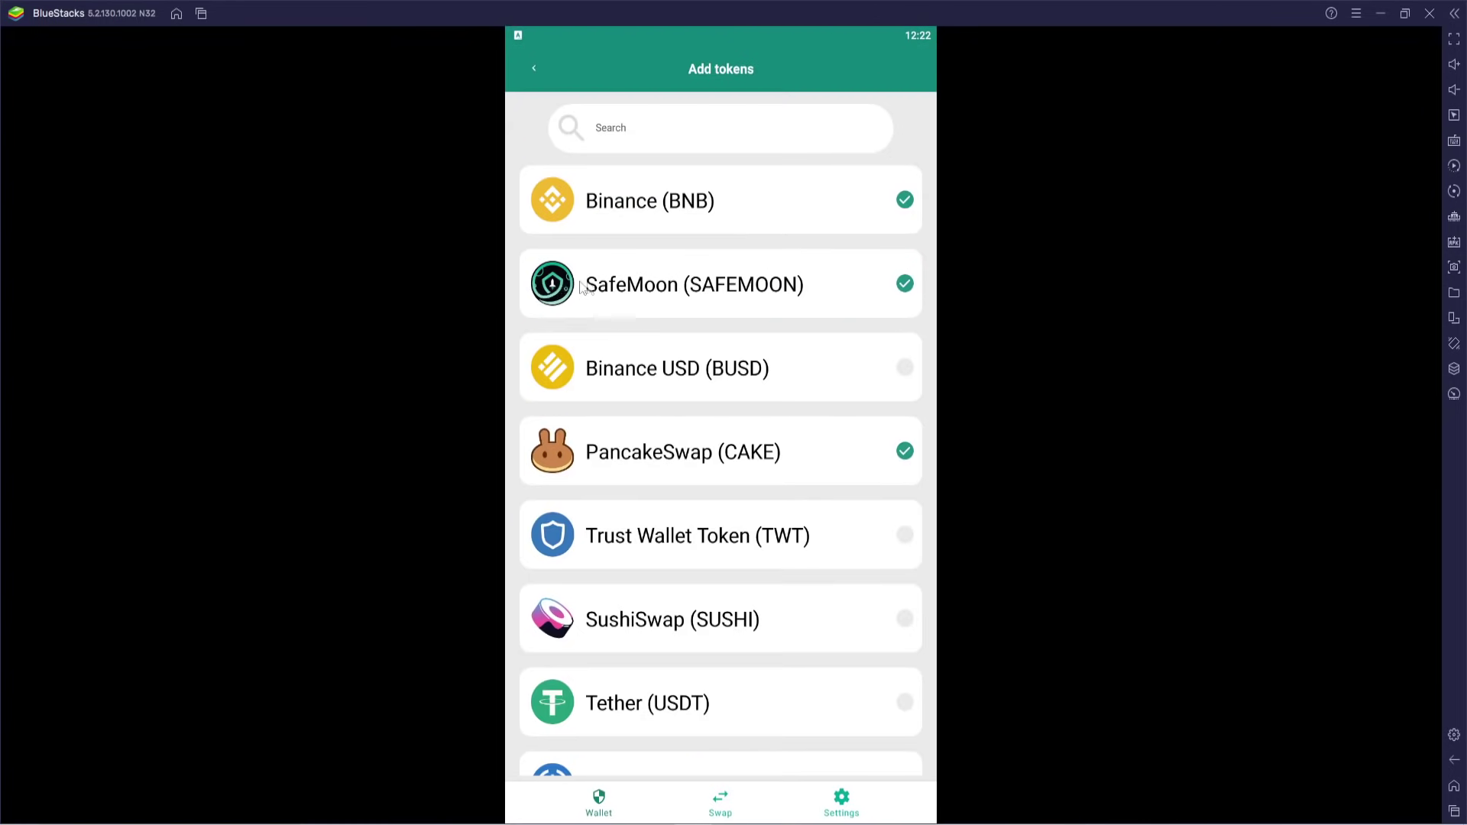
pyautogui.click(535, 68)
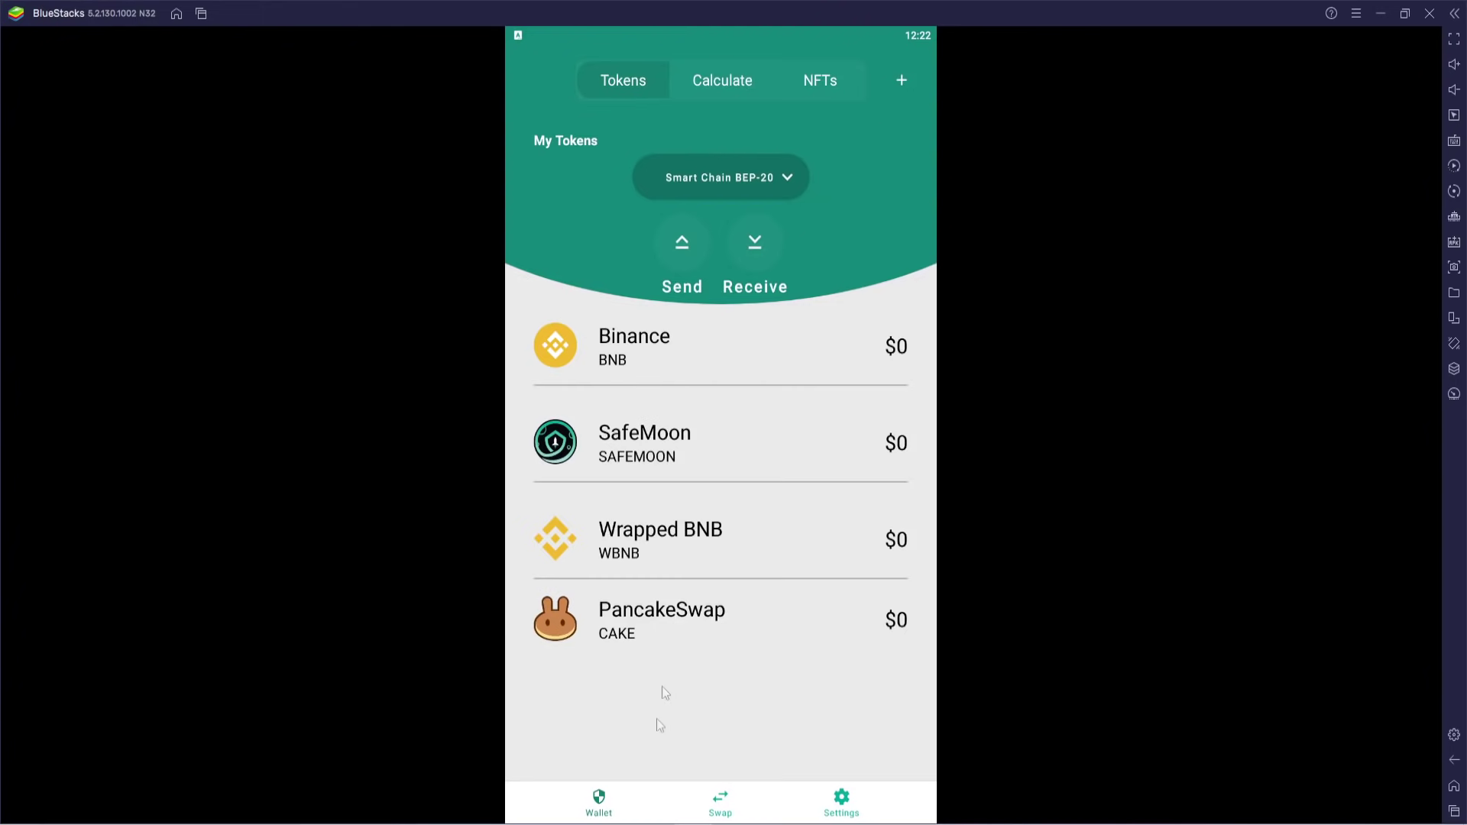
# Open the SafeMoon price chart from the wallet overview and compare its candlestick and line views
pyautogui.click(601, 803)
pyautogui.scroll(-3, 700, 501)
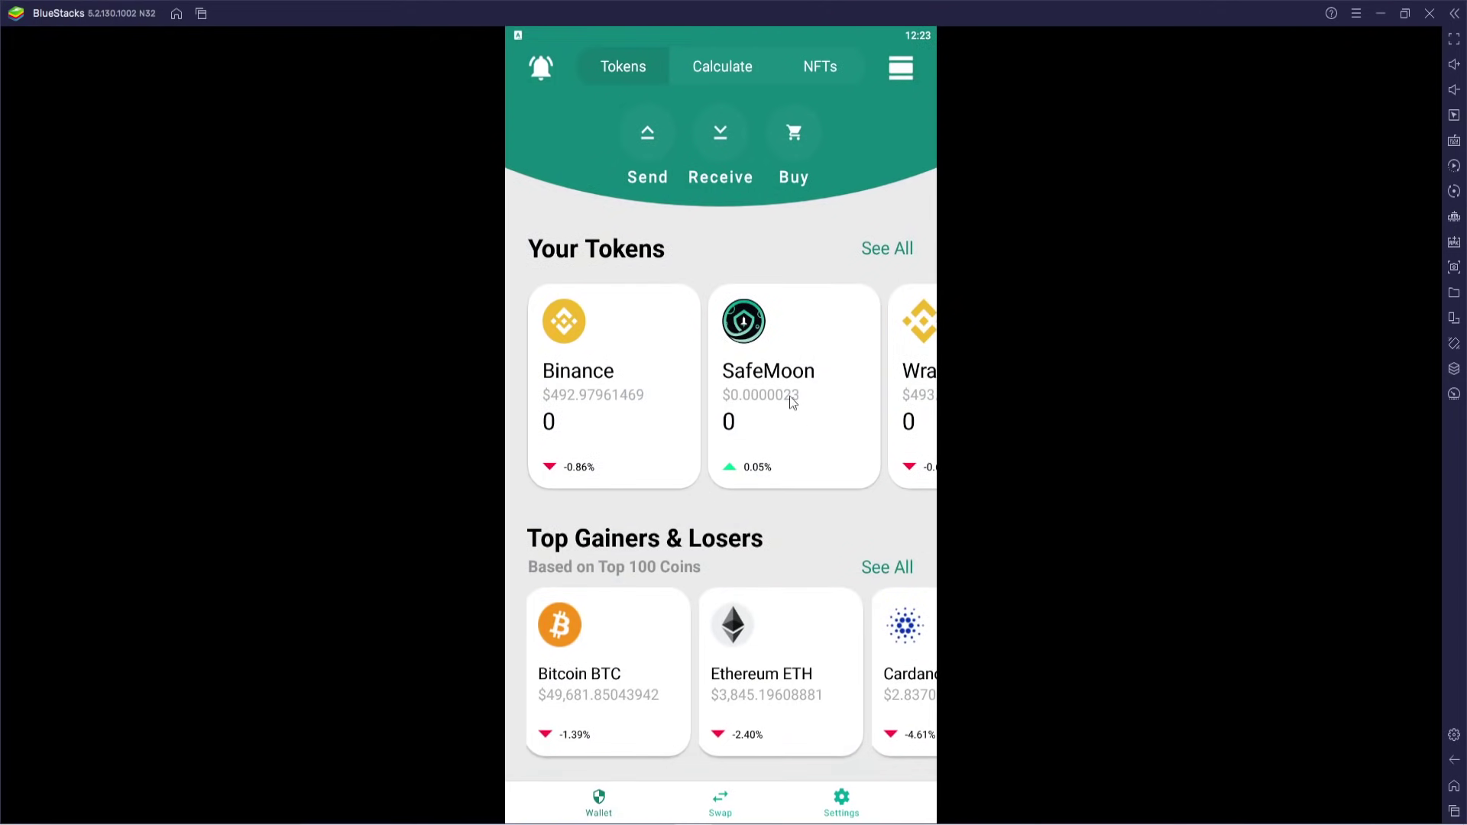
pyautogui.click(757, 339)
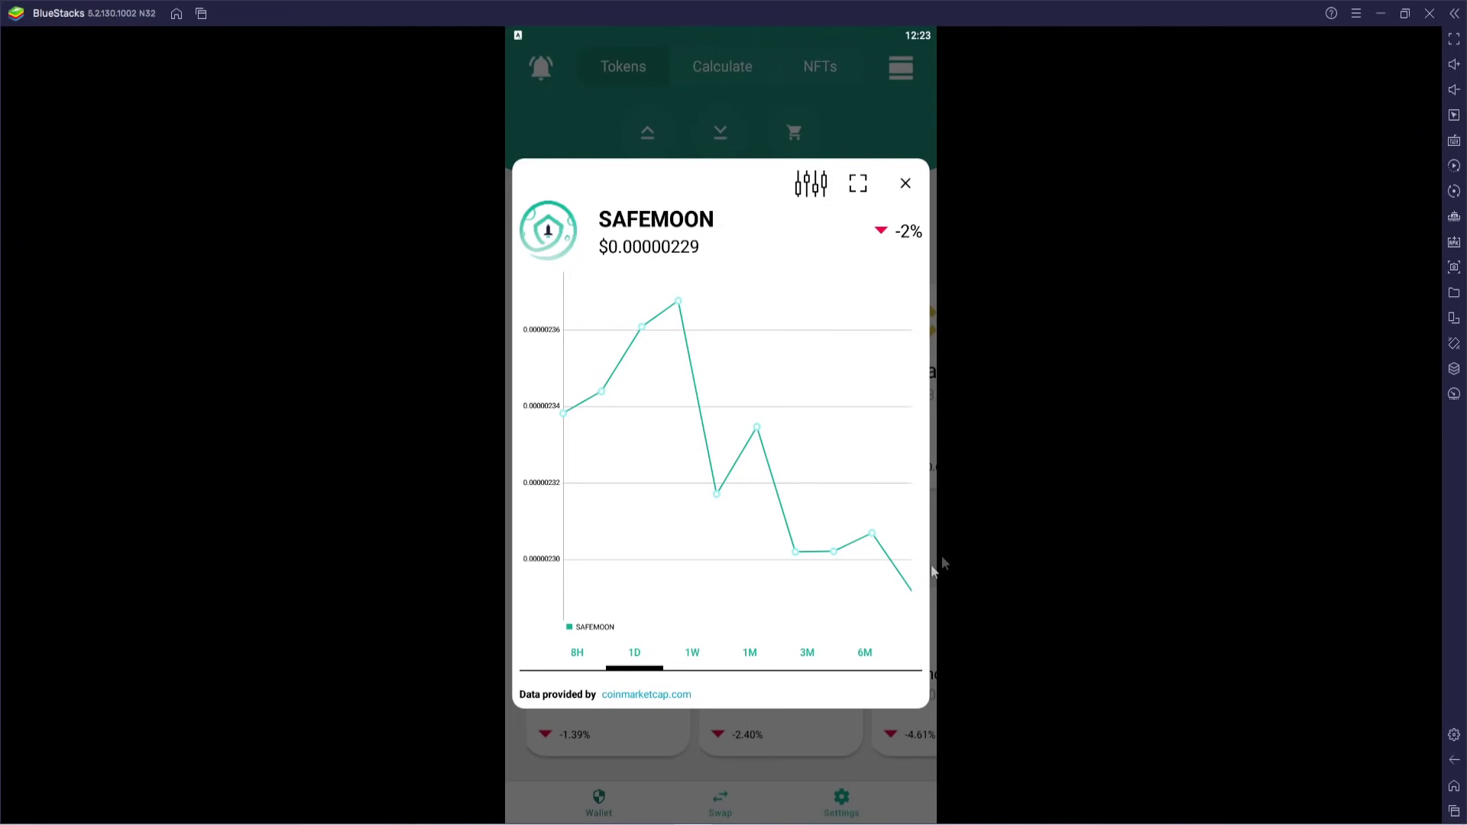
pyautogui.click(821, 189)
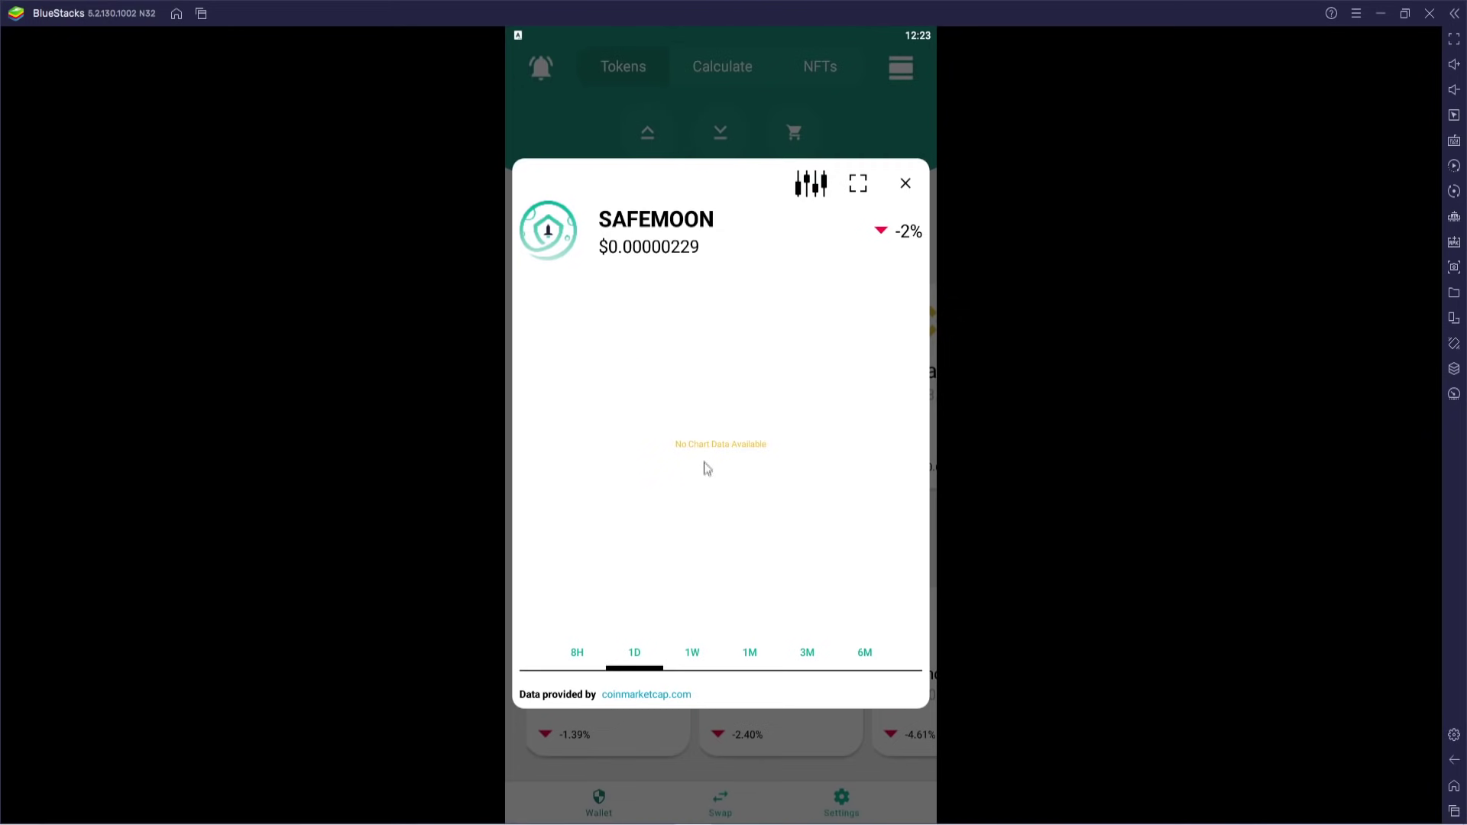
pyautogui.click(812, 188)
pyautogui.click(813, 192)
pyautogui.click(821, 190)
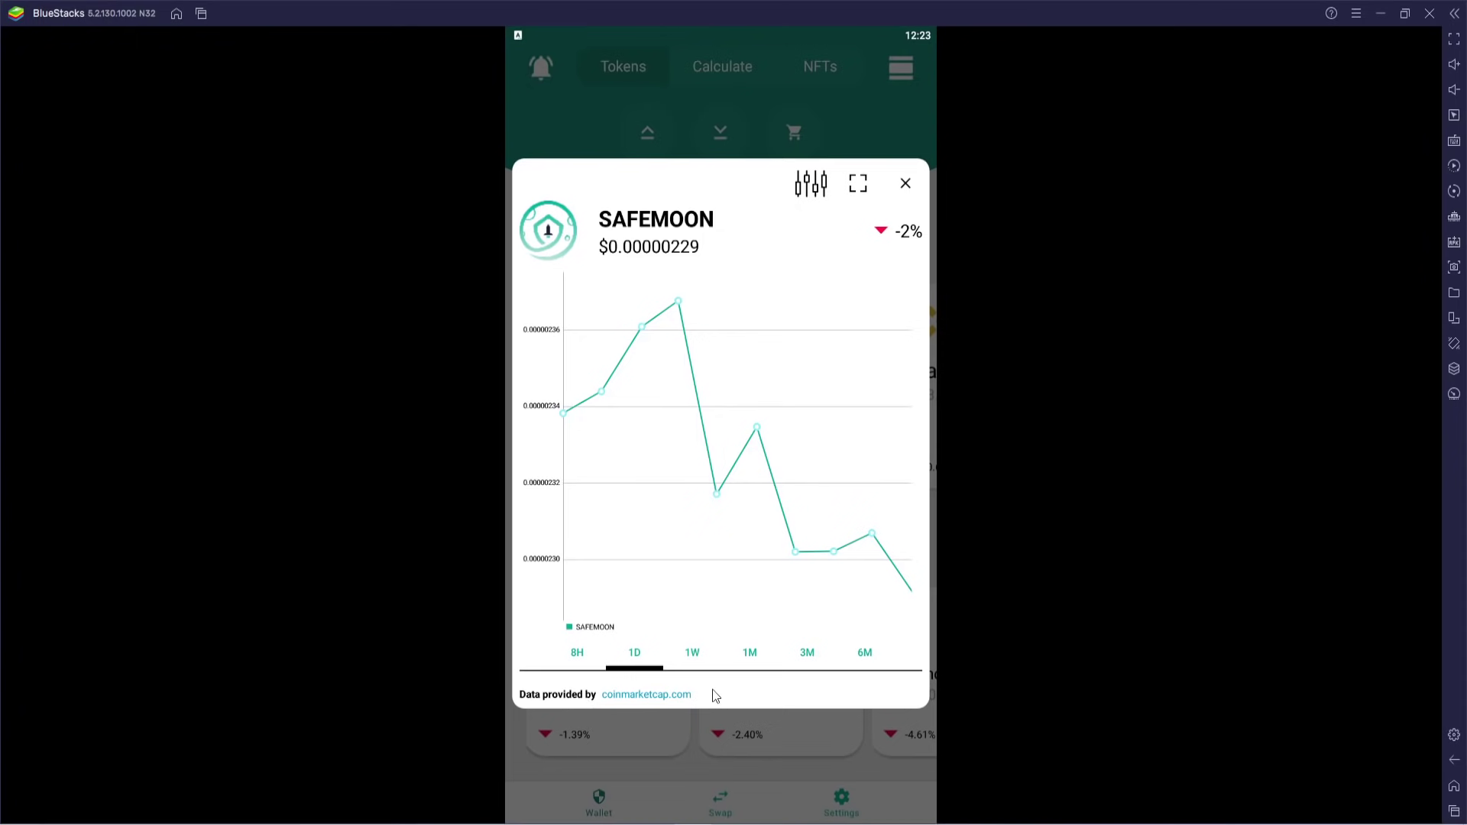
# Examine the SafeMoon price points on the full-screen 1D chart, and return to the wallet overview
pyautogui.click(858, 188)
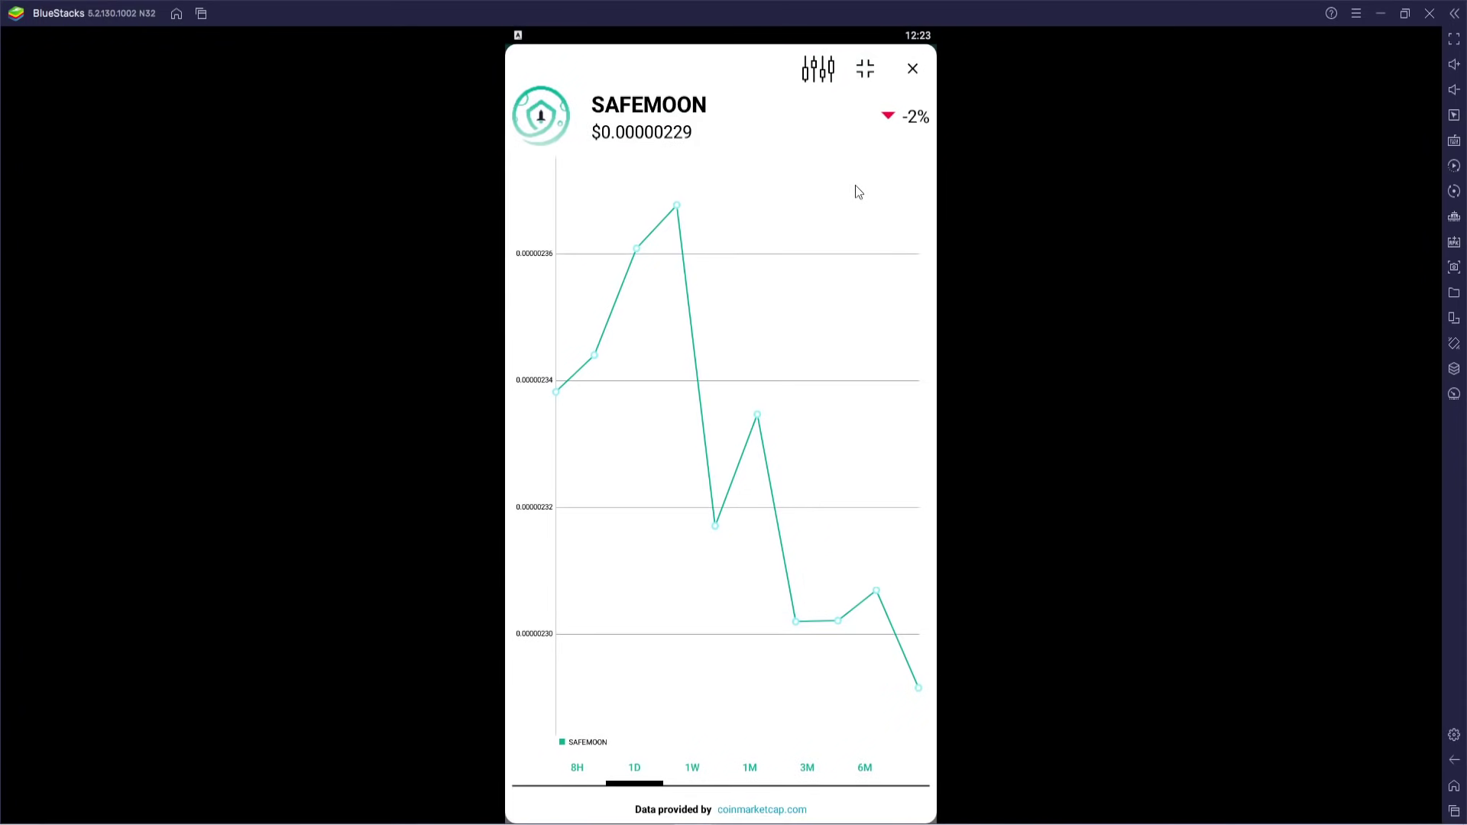
pyautogui.click(731, 483)
pyautogui.click(717, 527)
pyautogui.click(765, 358)
pyautogui.moveTo(767, 358); pyautogui.dragTo(796, 626)
pyautogui.moveTo(774, 477); pyautogui.dragTo(689, 317)
pyautogui.click(670, 223)
pyautogui.click(912, 69)
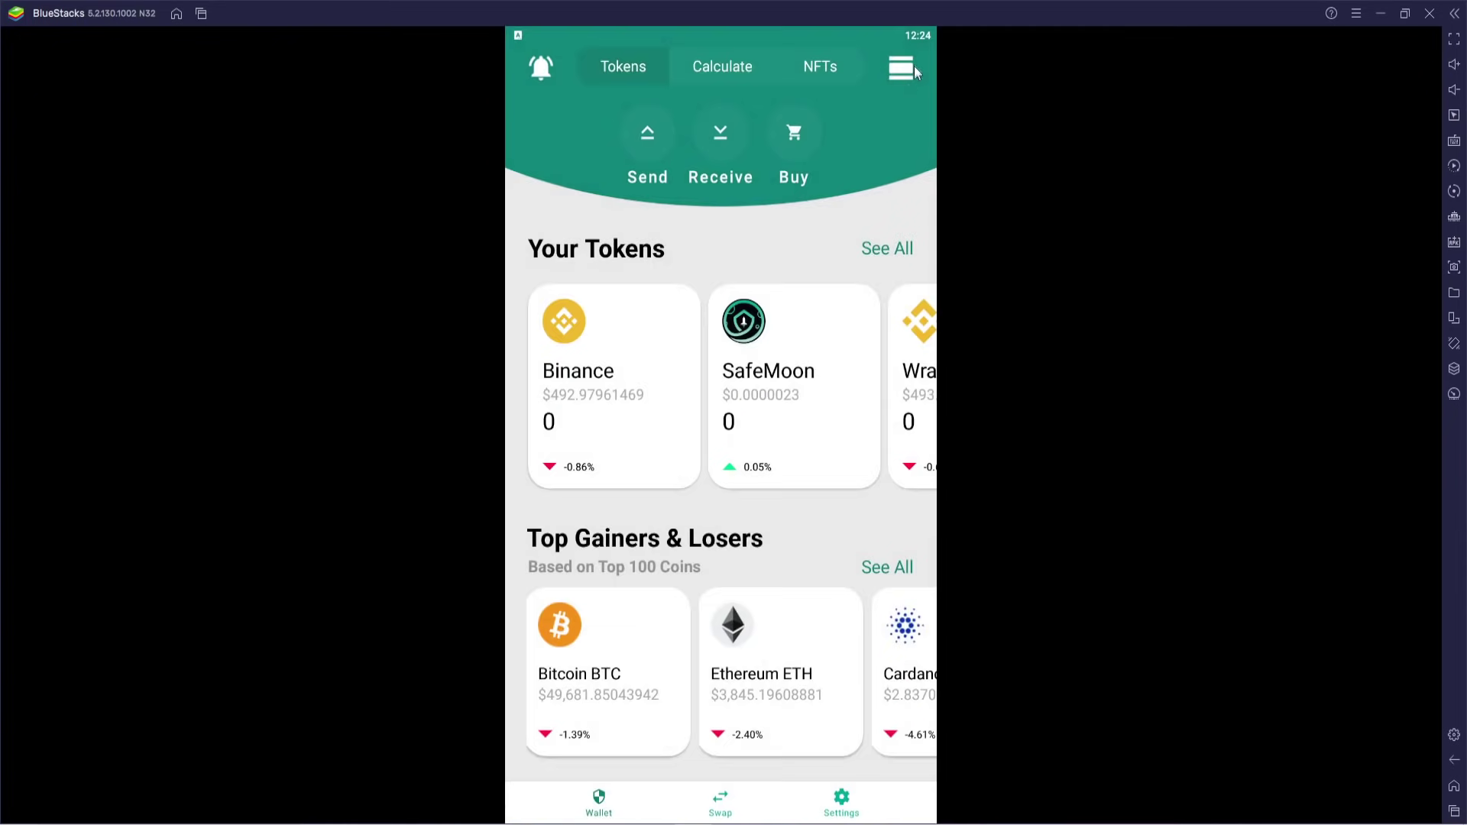
pyautogui.click(759, 327)
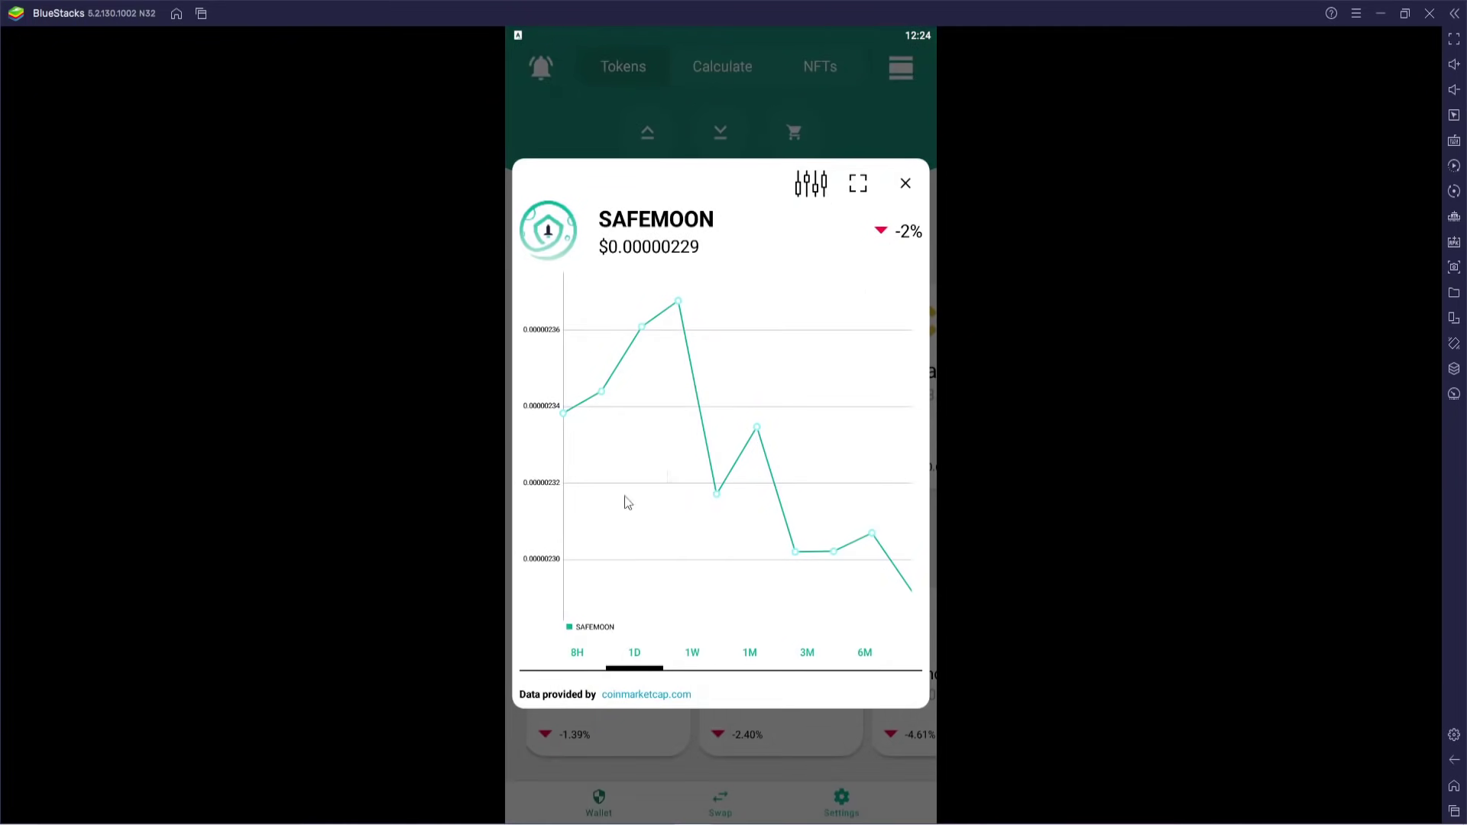
pyautogui.click(907, 183)
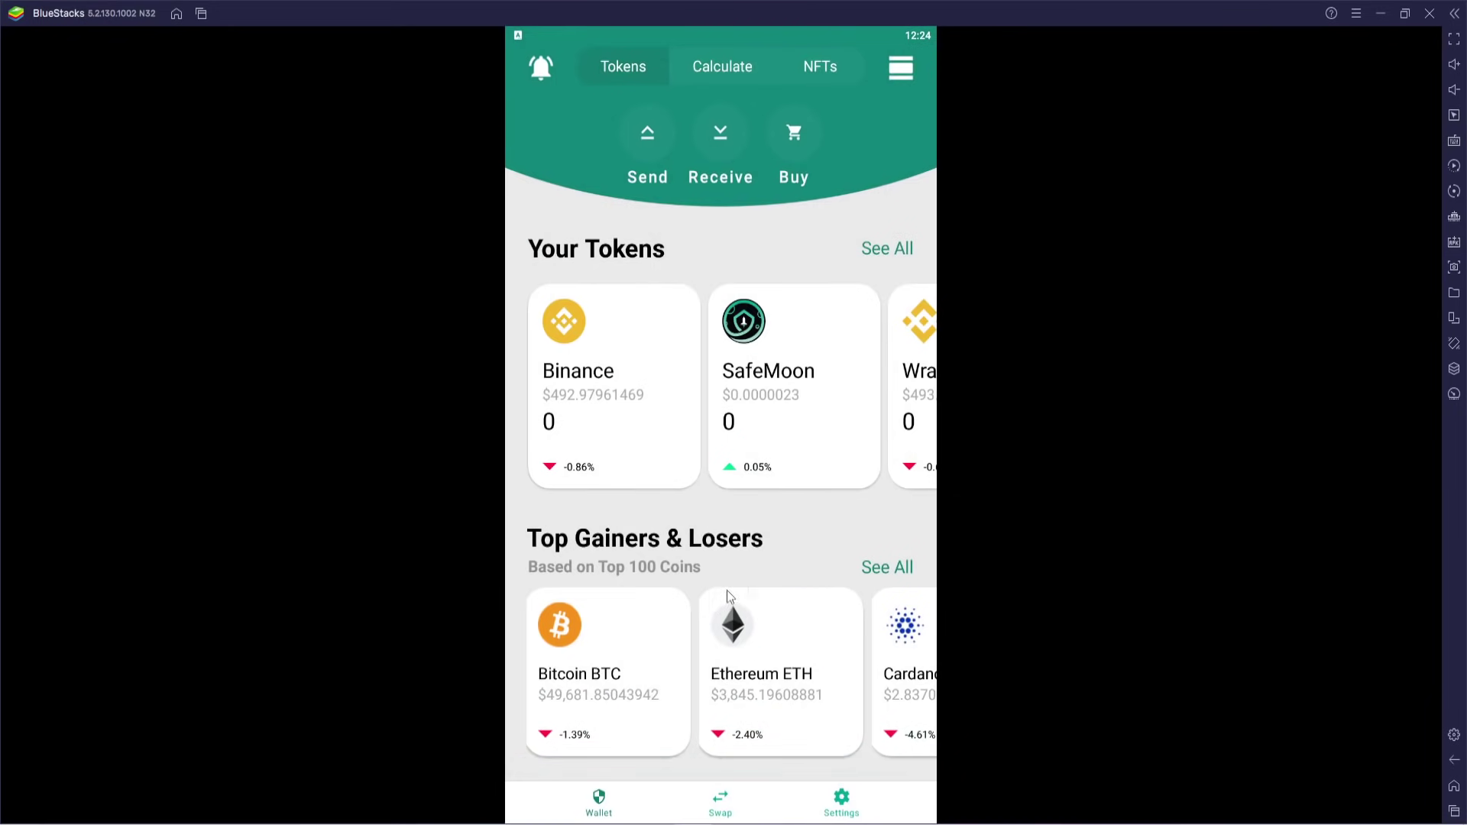
# Open the full Top Gainers & Losers list and view the top gainers for 1h and 7d
pyautogui.click(892, 570)
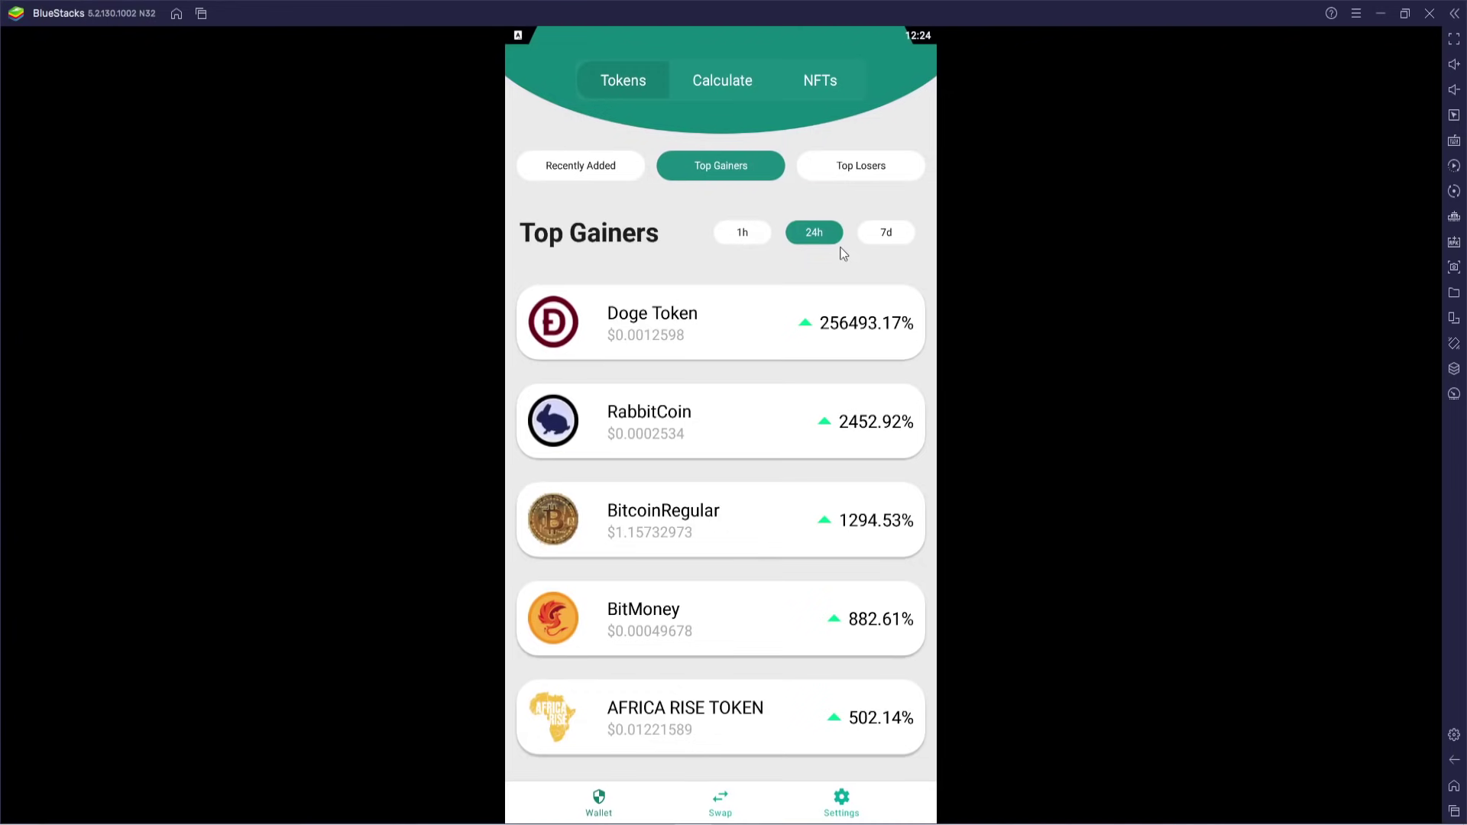
pyautogui.click(752, 234)
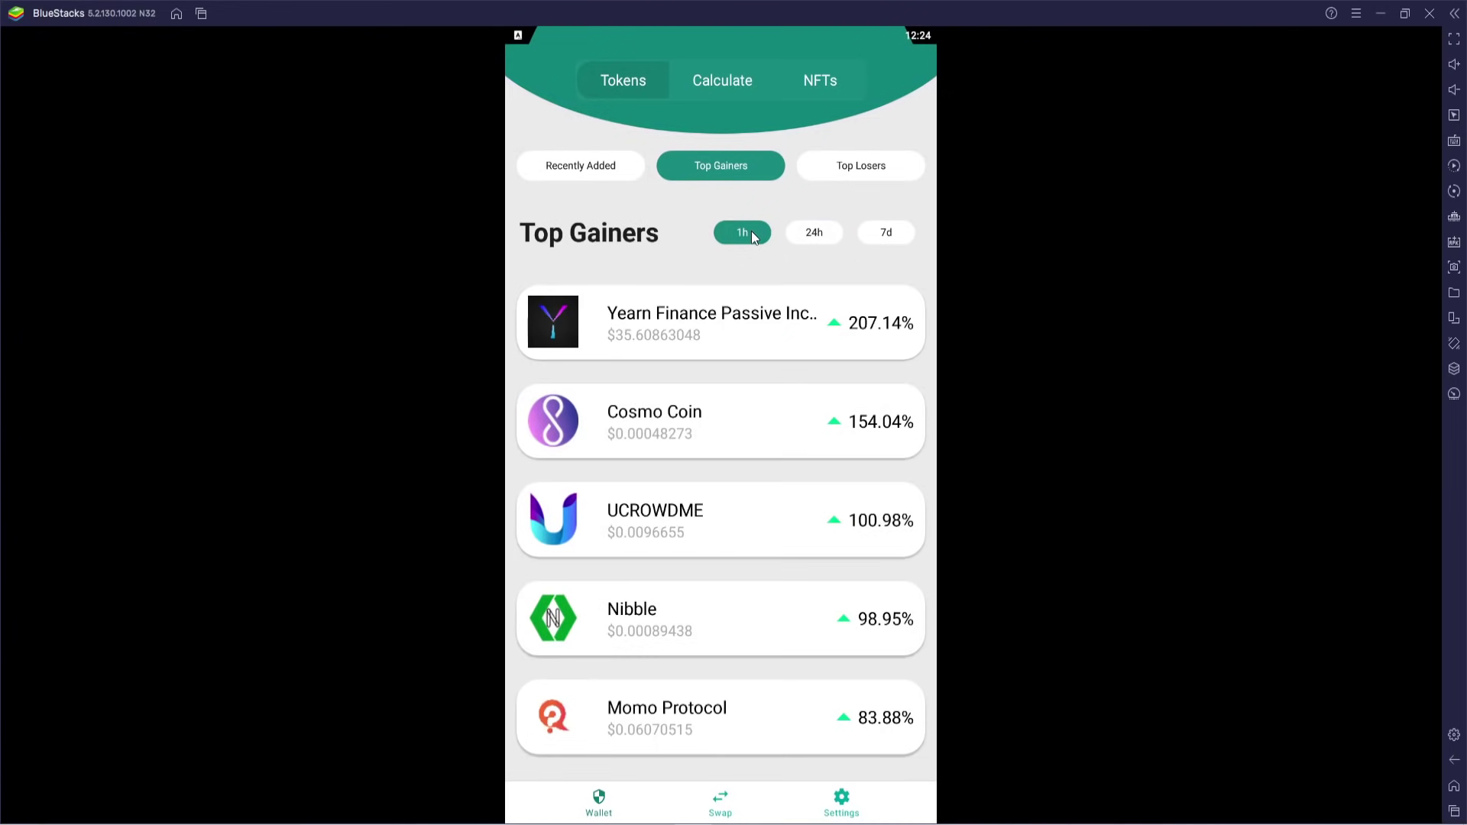
pyautogui.click(886, 235)
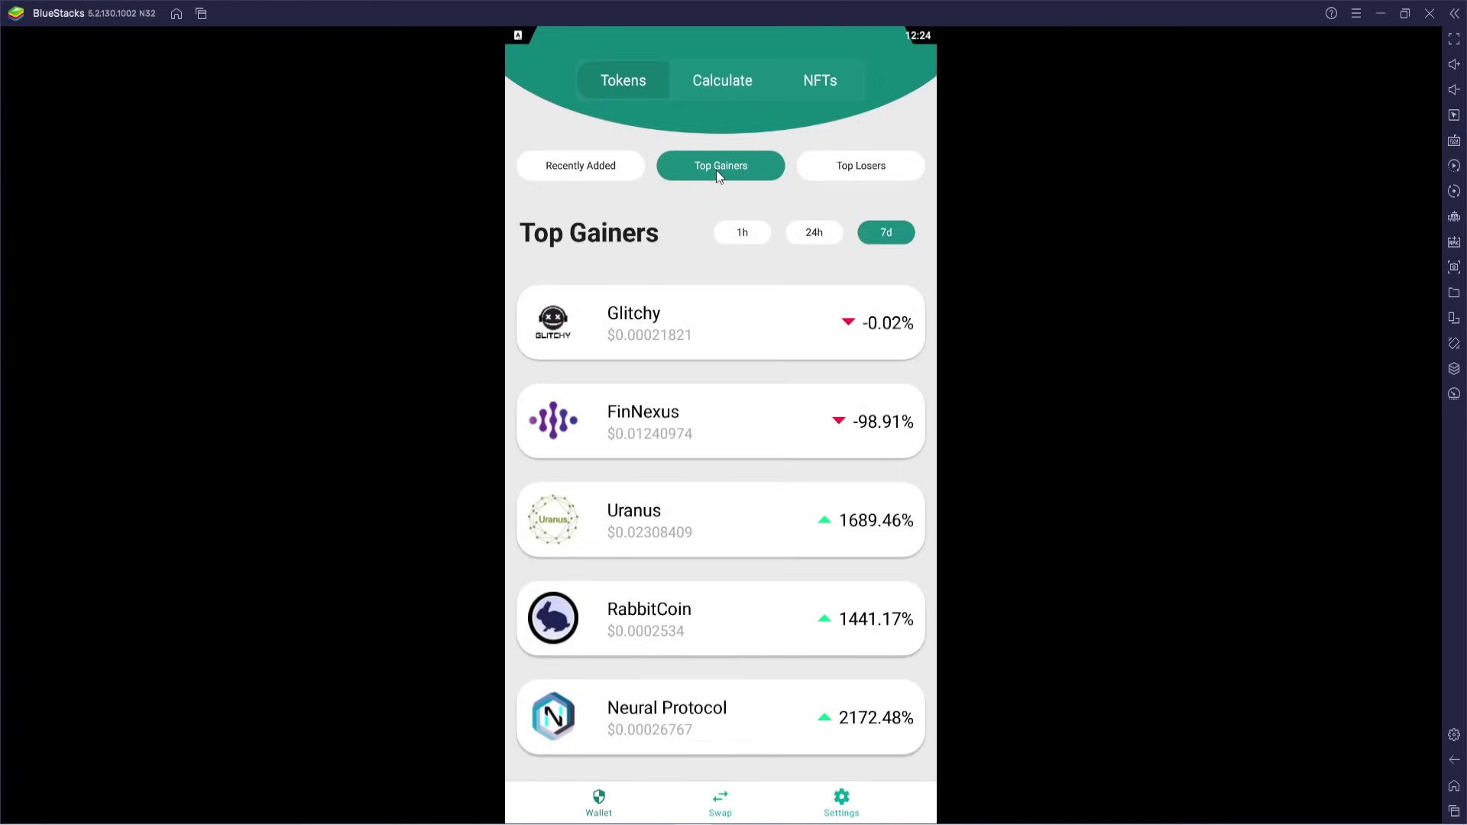
# View the top losers for 7d, 24h and 1h
pyautogui.click(842, 168)
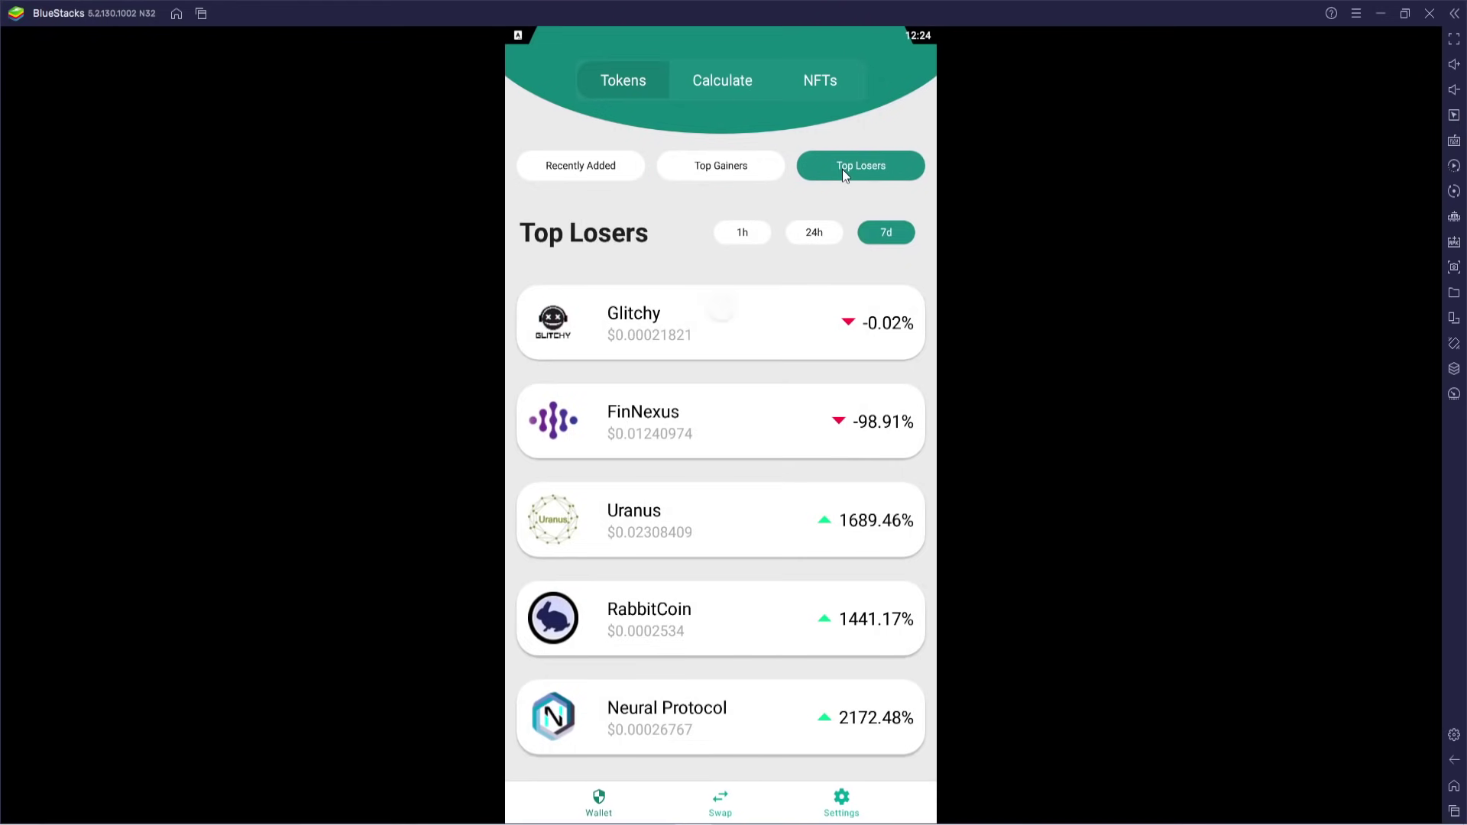
pyautogui.click(823, 233)
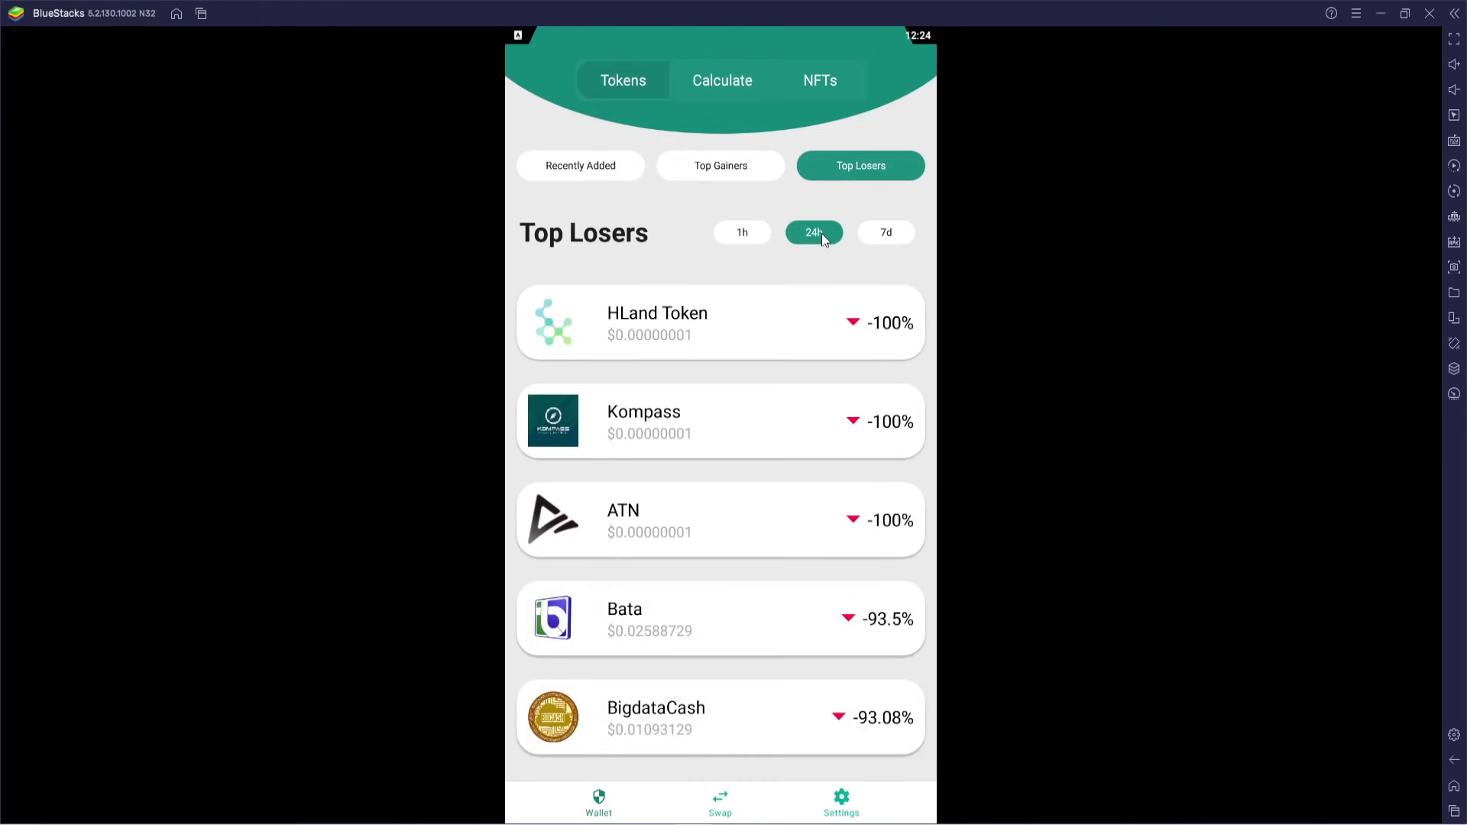
pyautogui.click(755, 229)
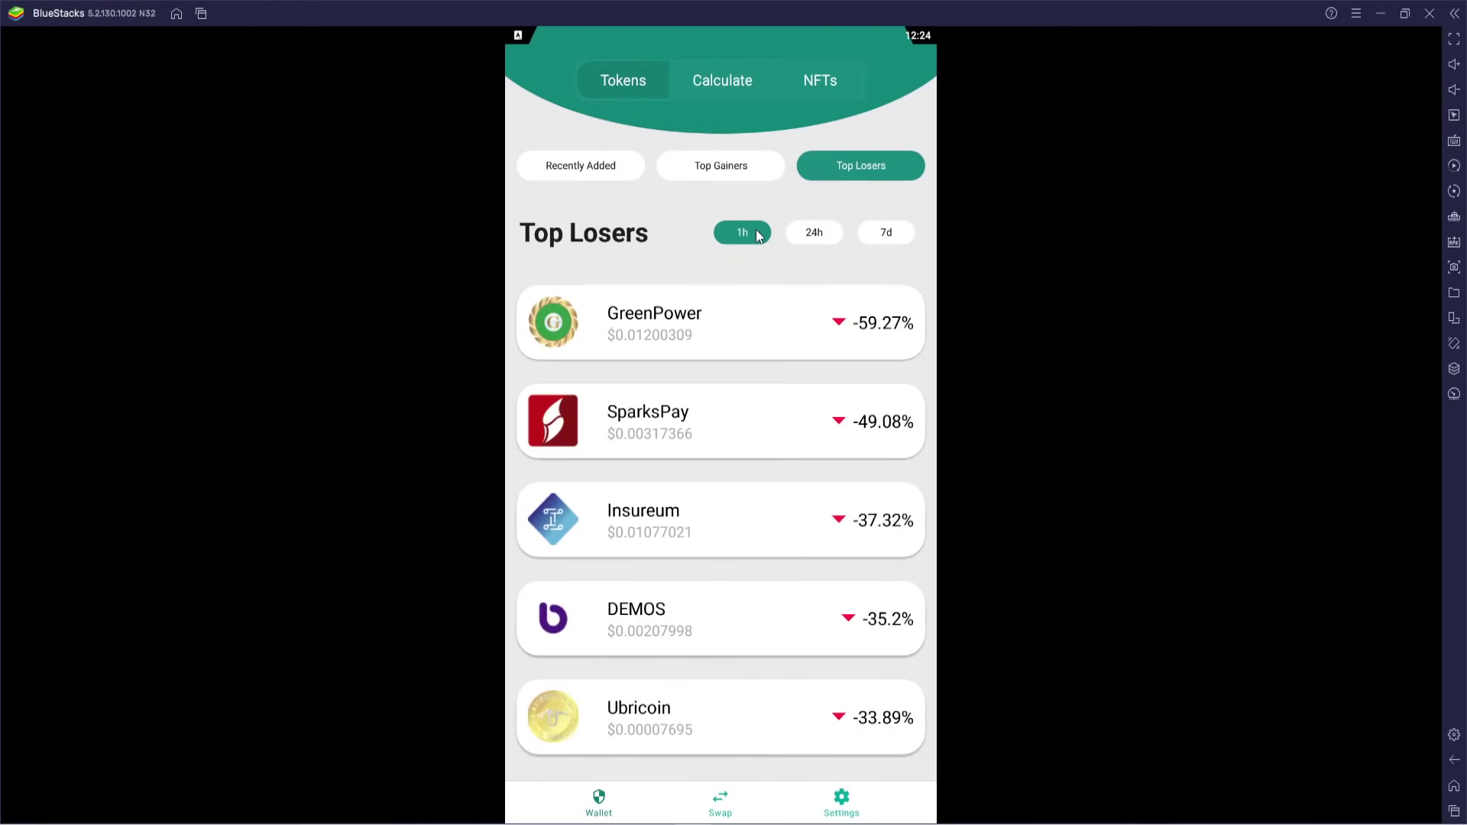
# Check the Endgame Token entry among the recently added tokens, and return to the wallet overview
pyautogui.click(574, 174)
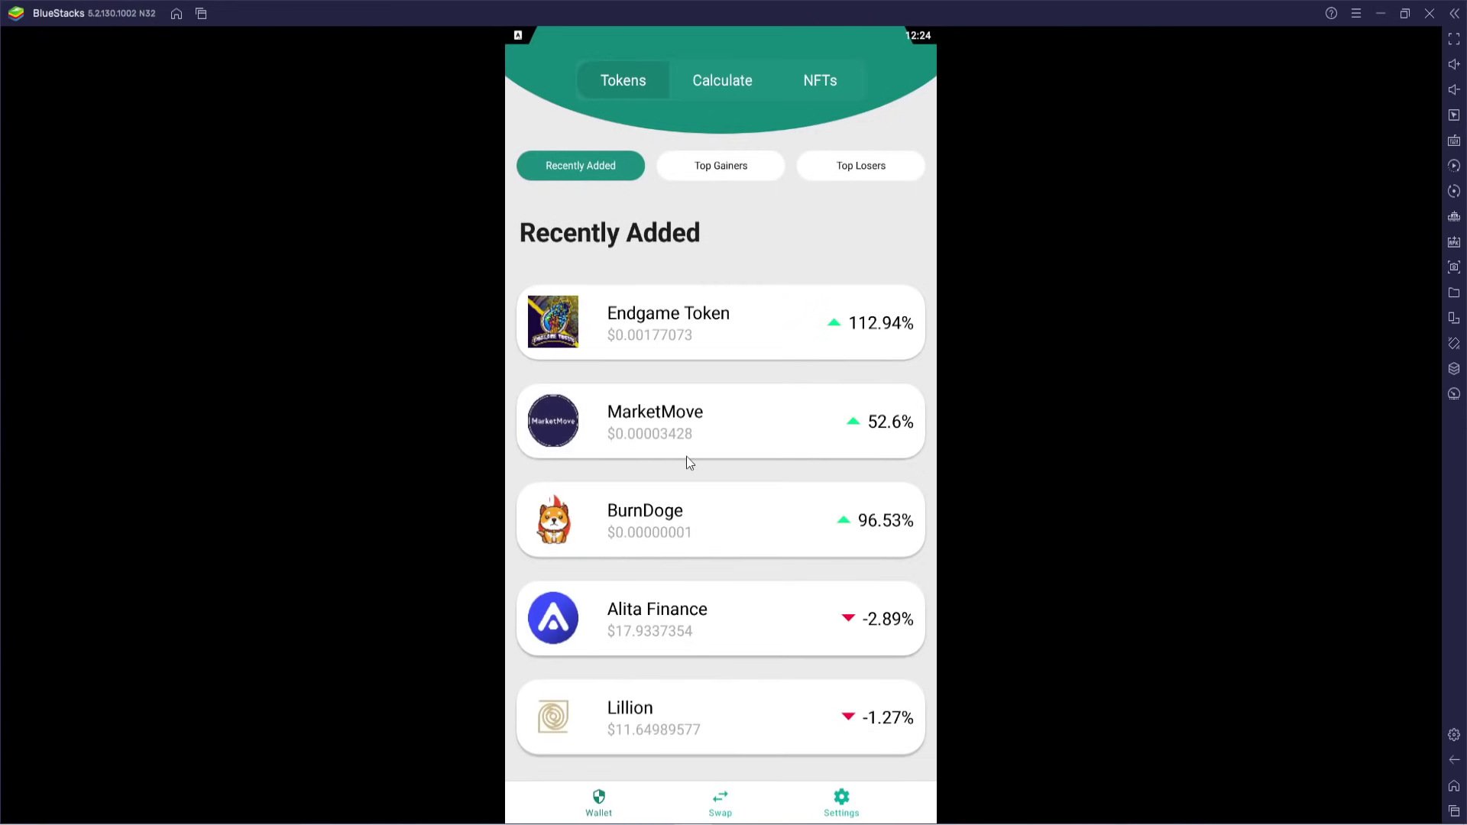
pyautogui.click(718, 334)
pyautogui.click(1454, 760)
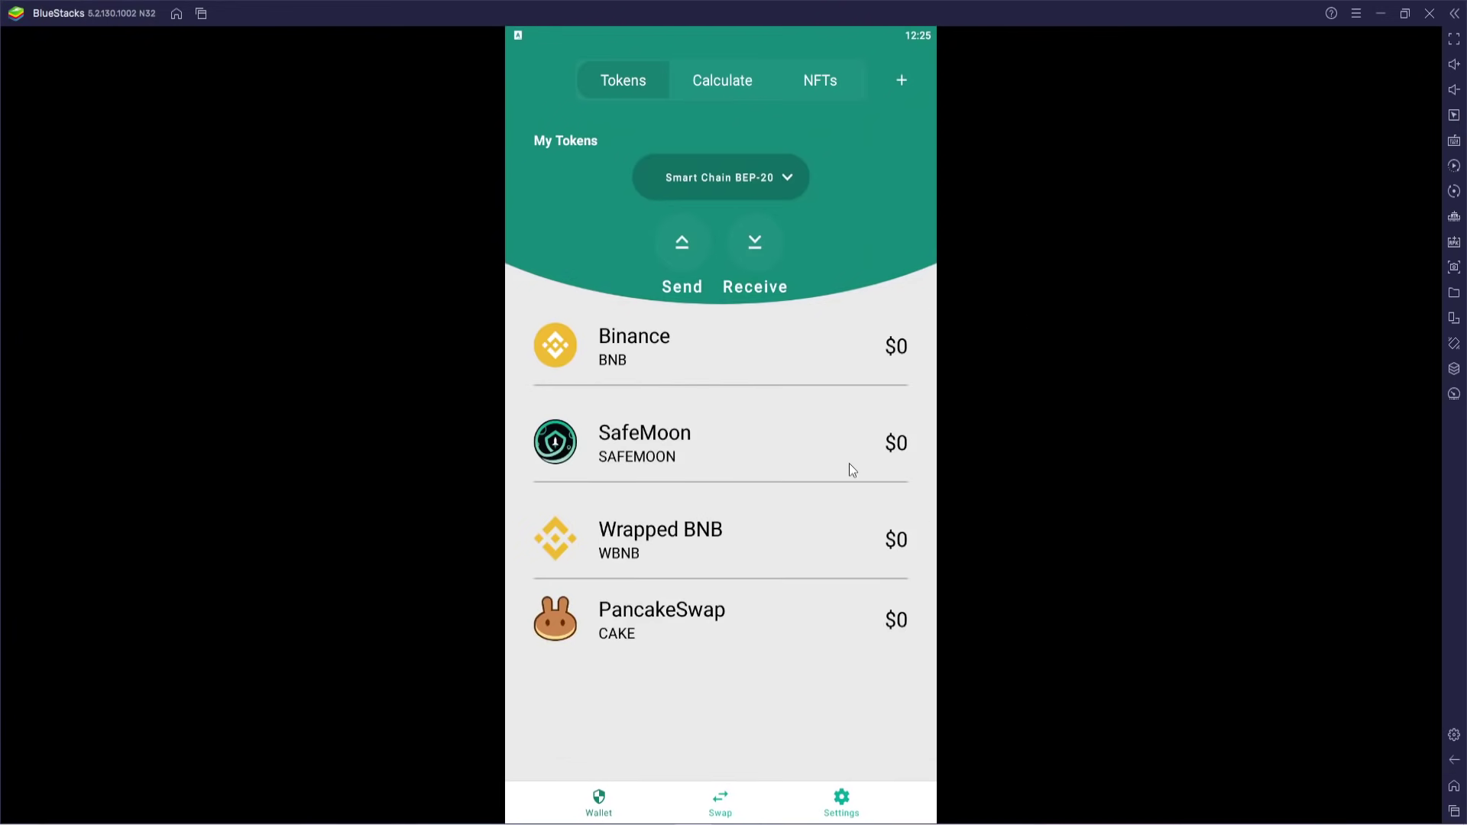
pyautogui.click(599, 801)
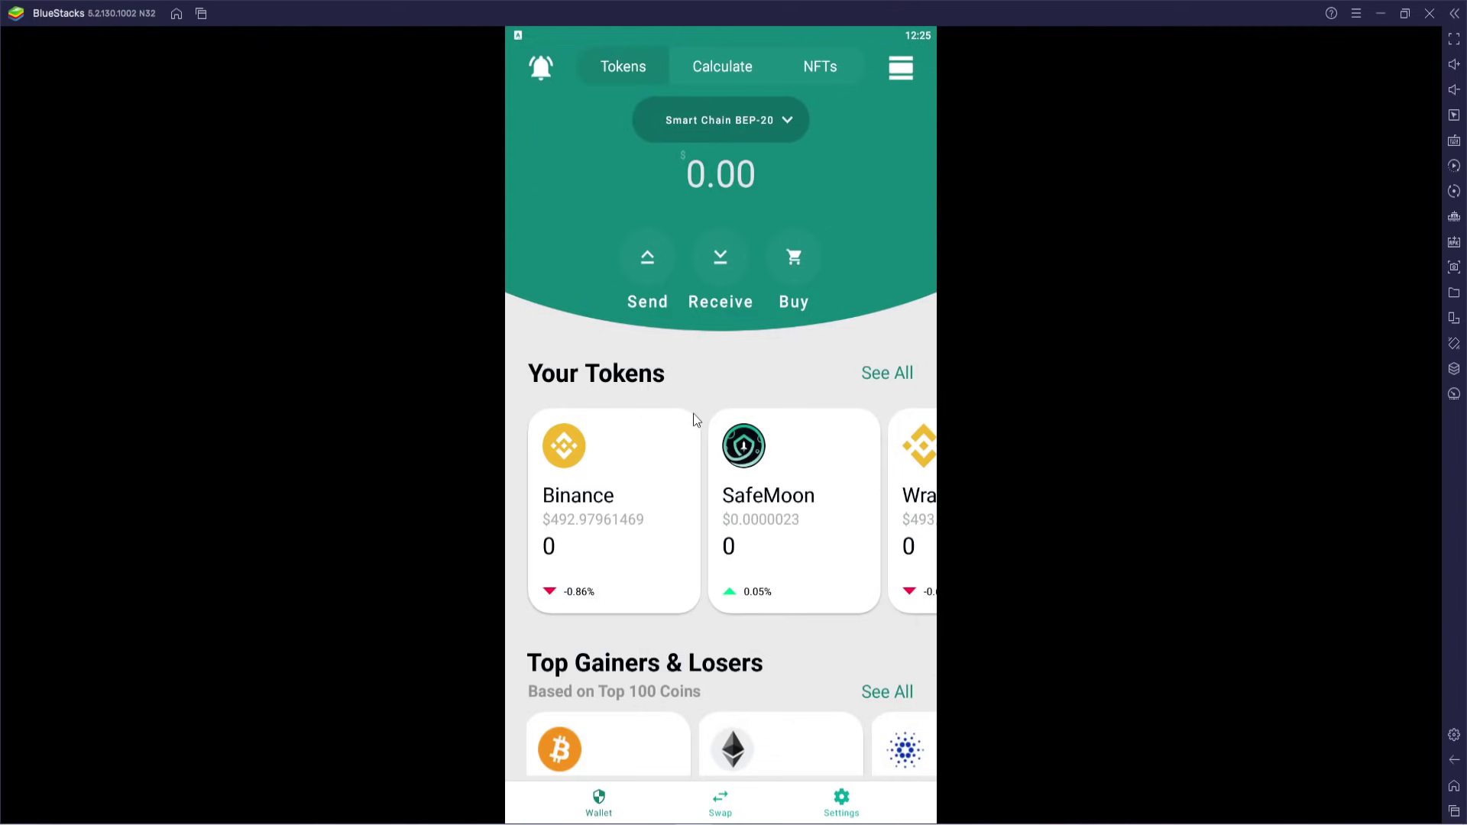
# Switch the wallet network to Ethereum ERC-20 to view its tokens, return to Smart Chain BEP-20, and recheck the available networks
pyautogui.scroll(-2, 694, 414)
pyautogui.scroll(2, 697, 419)
pyautogui.click(785, 120)
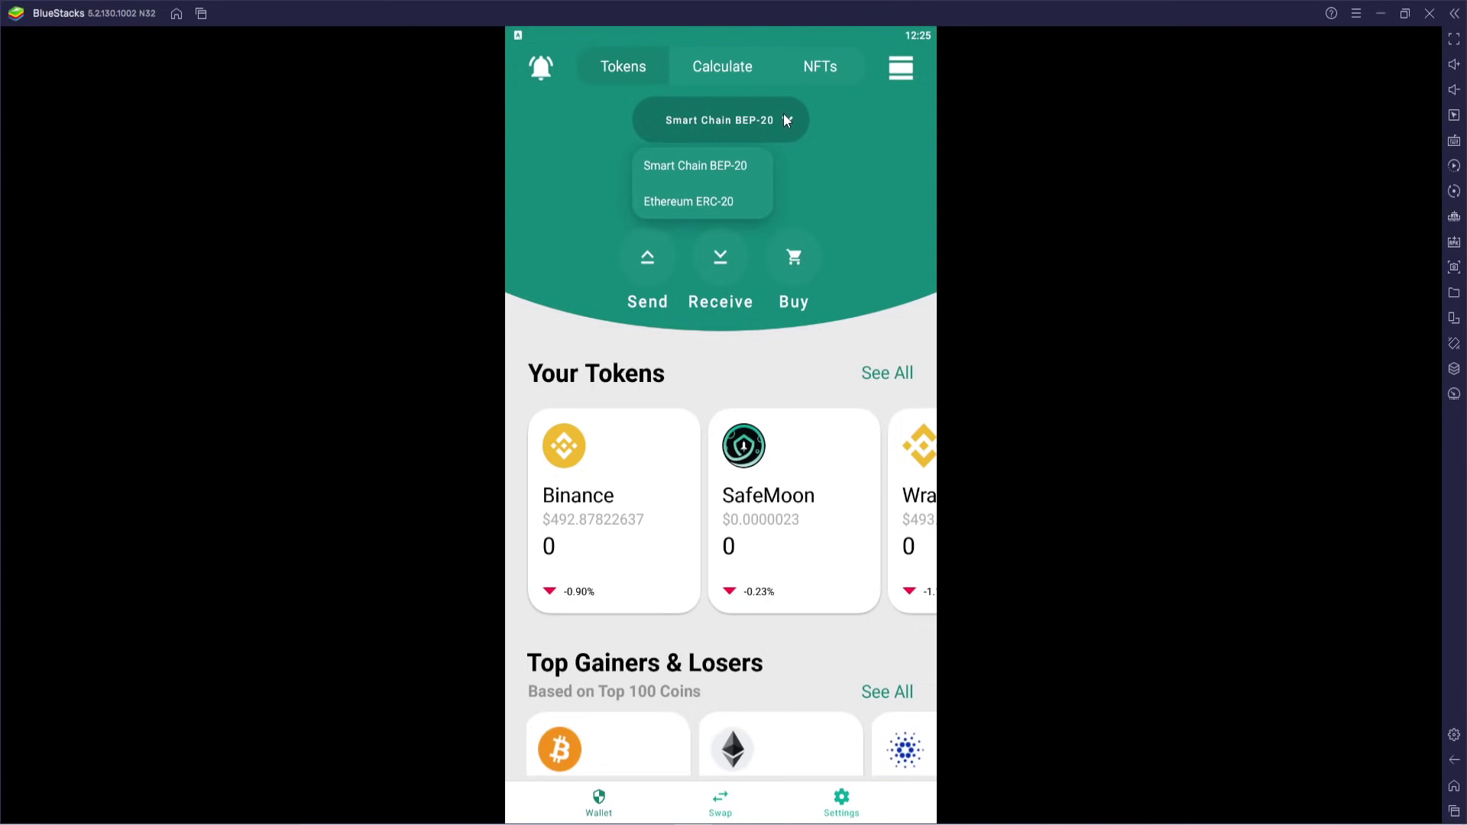
pyautogui.click(691, 203)
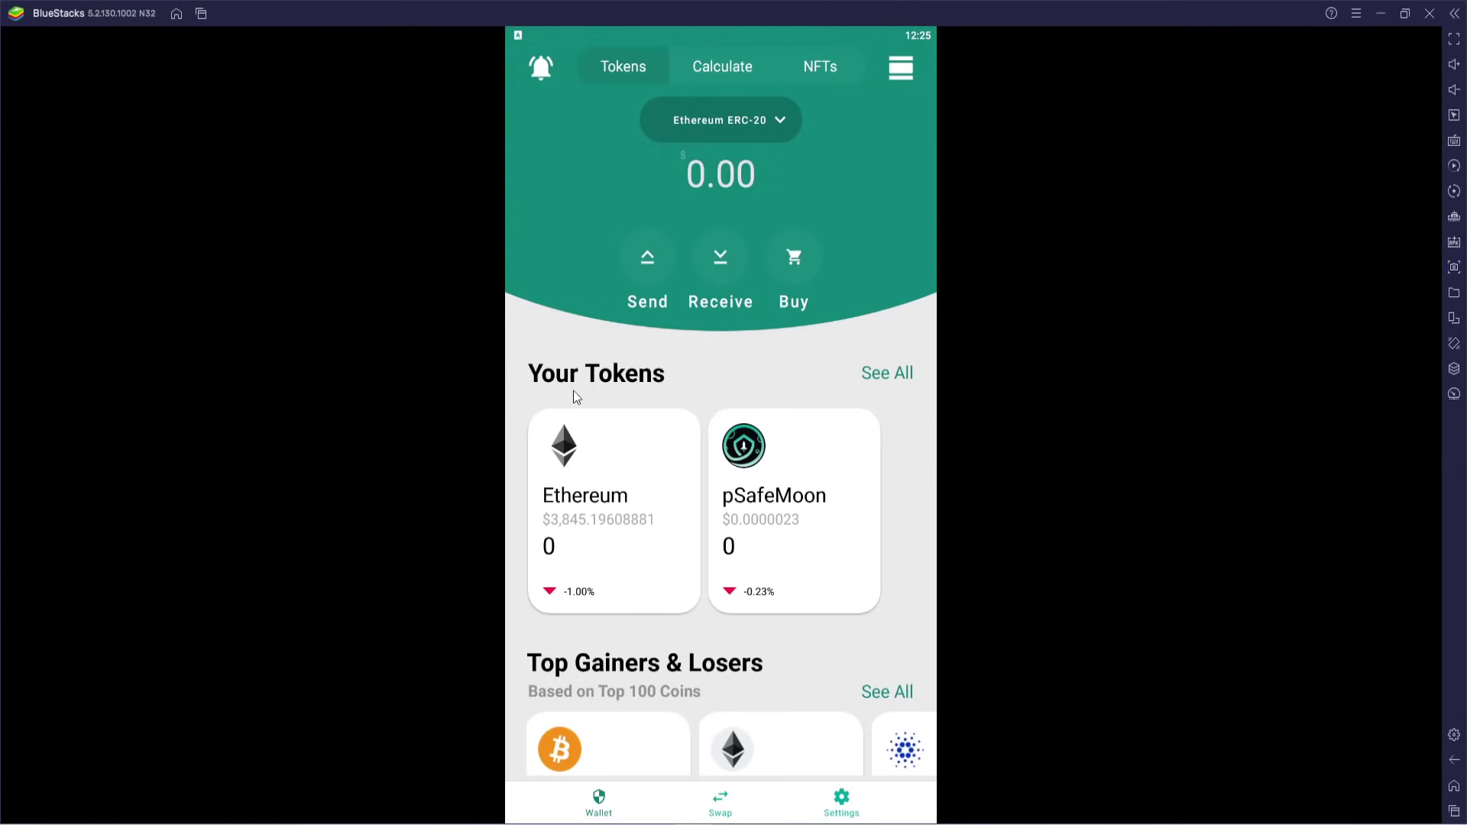
pyautogui.click(734, 118)
pyautogui.click(731, 157)
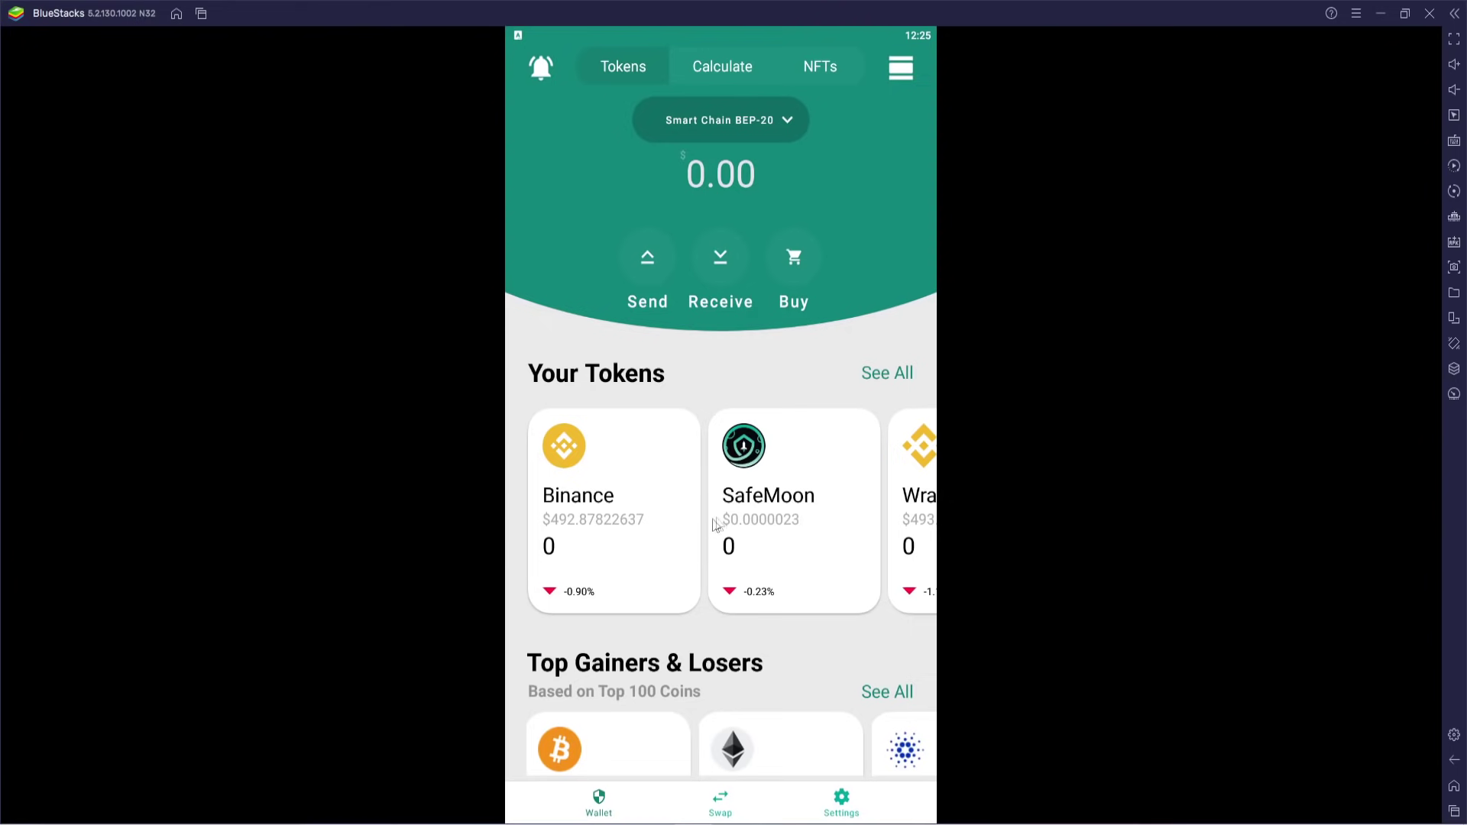
pyautogui.click(781, 123)
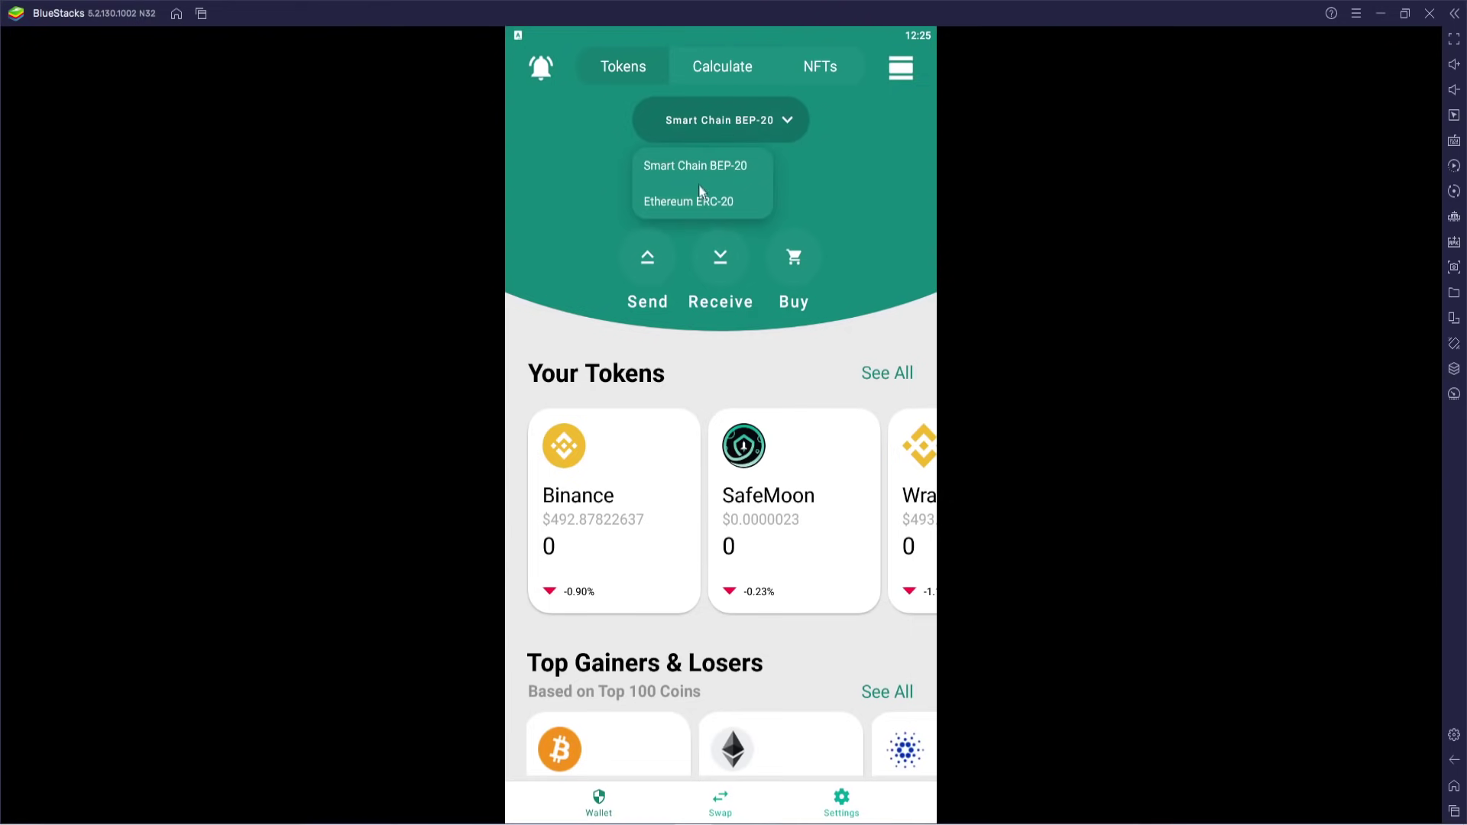
pyautogui.click(634, 237)
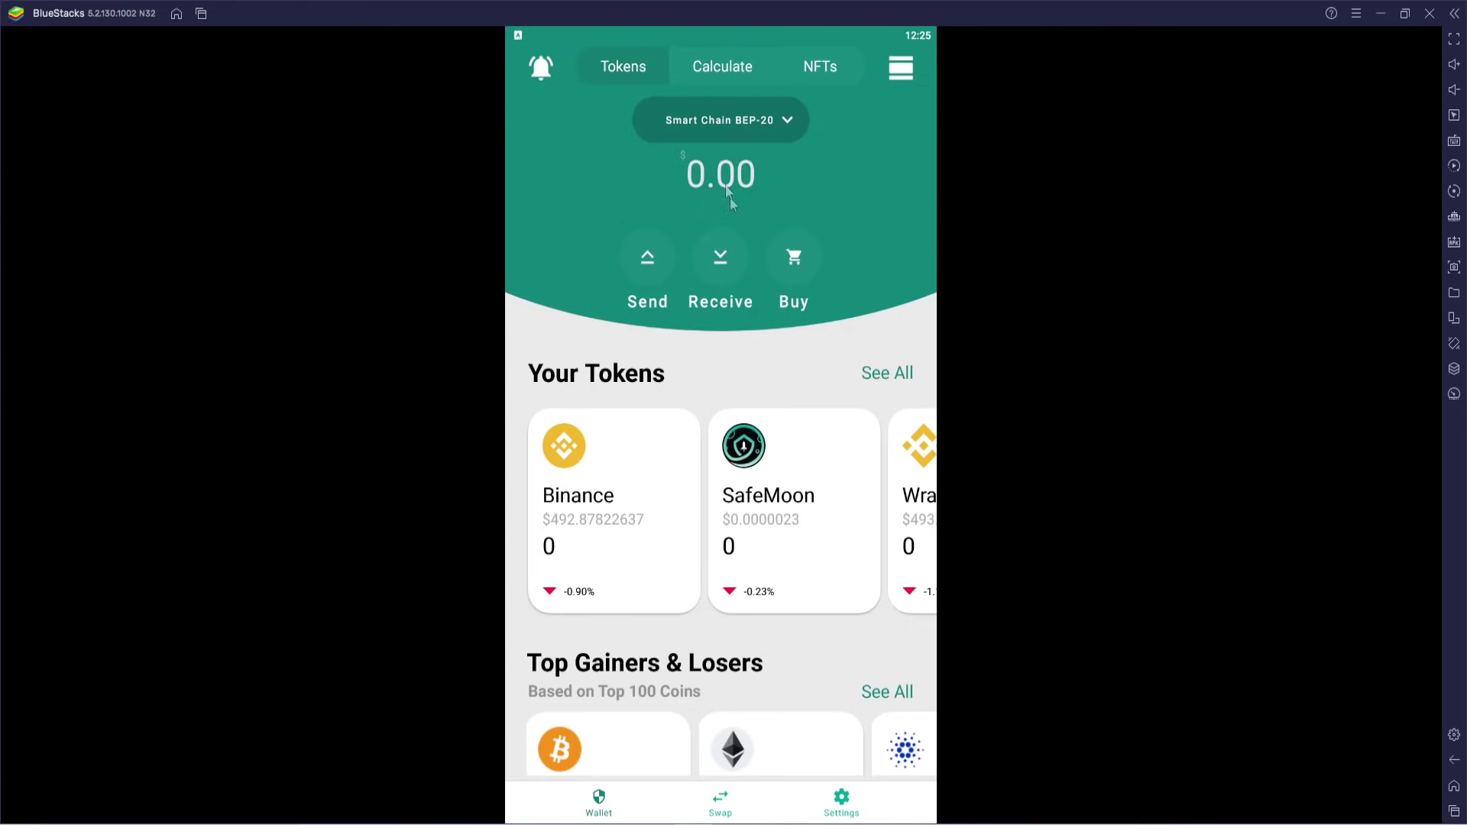
# Start a crypto purchase from the wallet and browse the supported payment currencies on the Wyre page
pyautogui.click(802, 261)
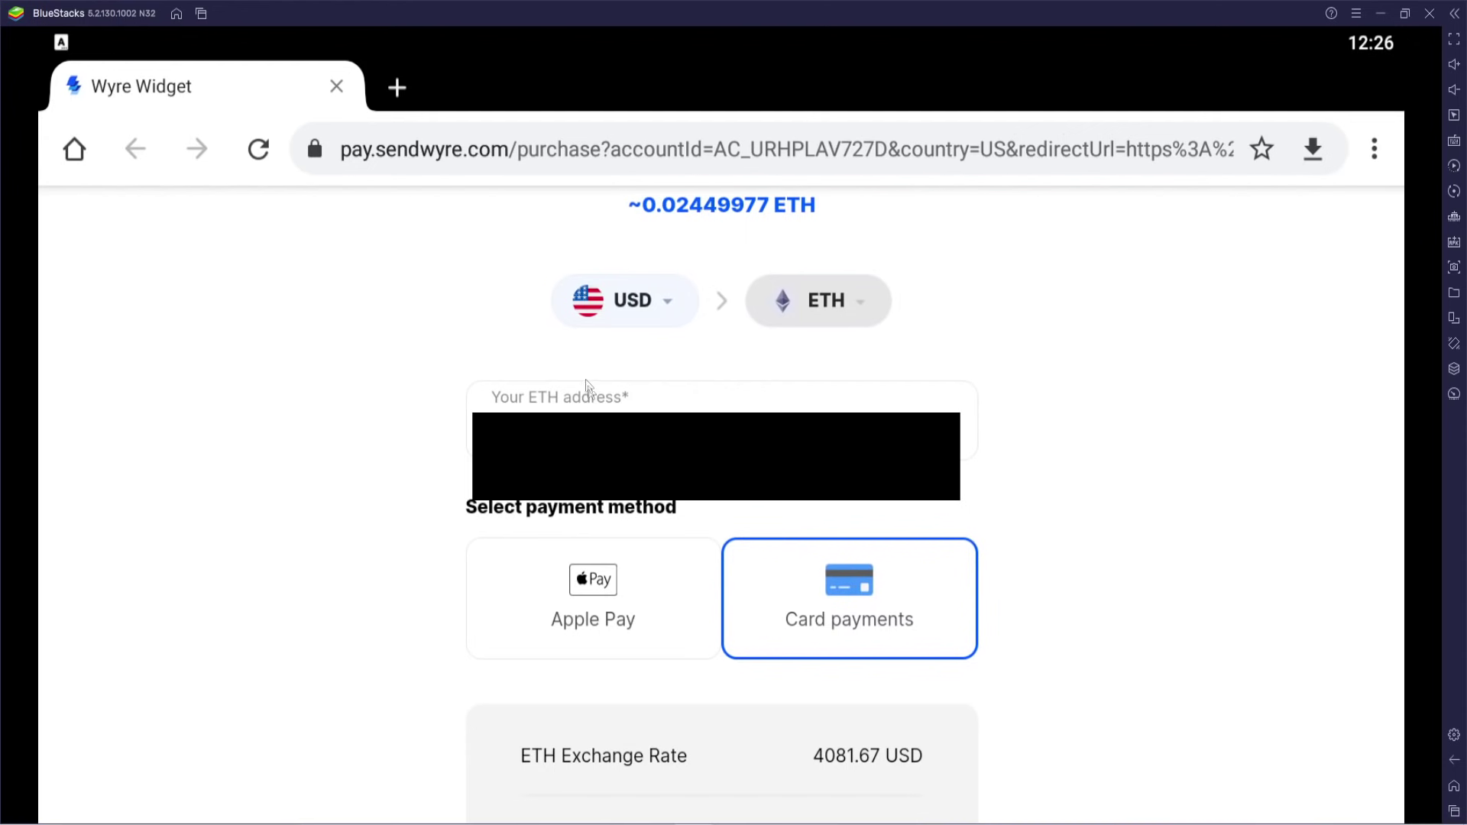
pyautogui.click(660, 298)
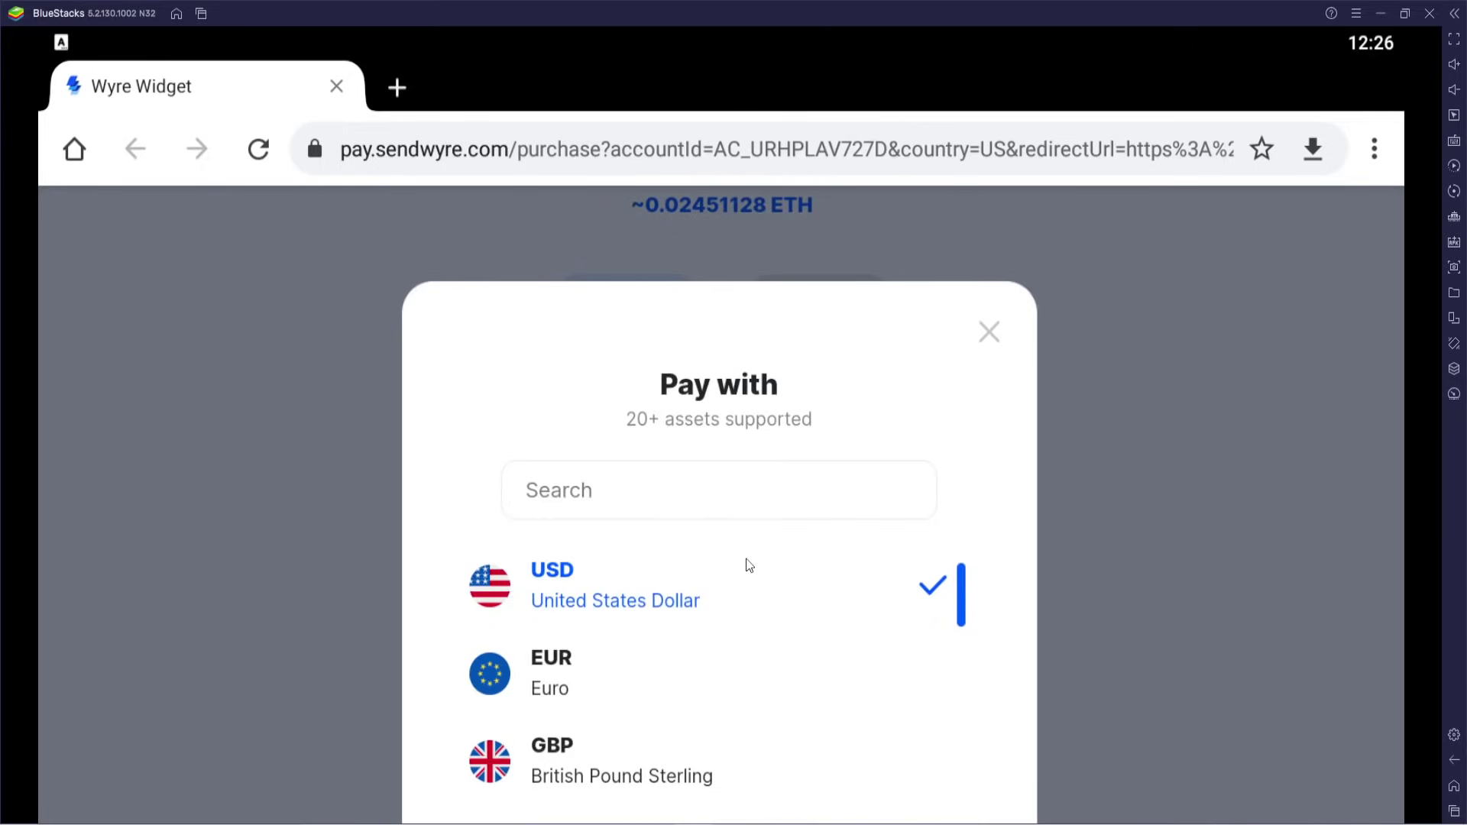
pyautogui.scroll(-3, 706, 606)
pyautogui.scroll(-3, 704, 607)
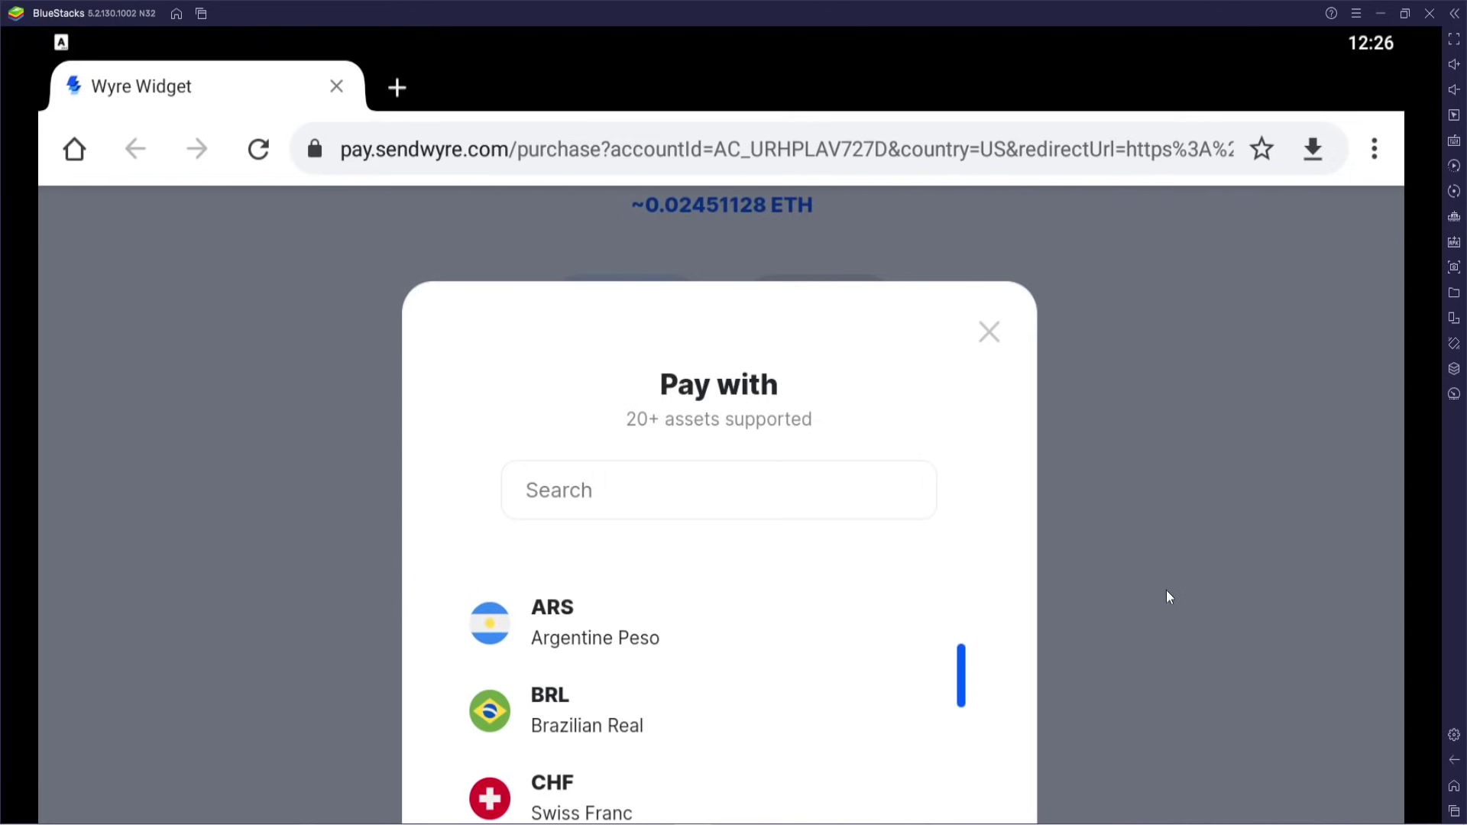
pyautogui.scroll(-5, 745, 652)
pyautogui.scroll(-10, 741, 652)
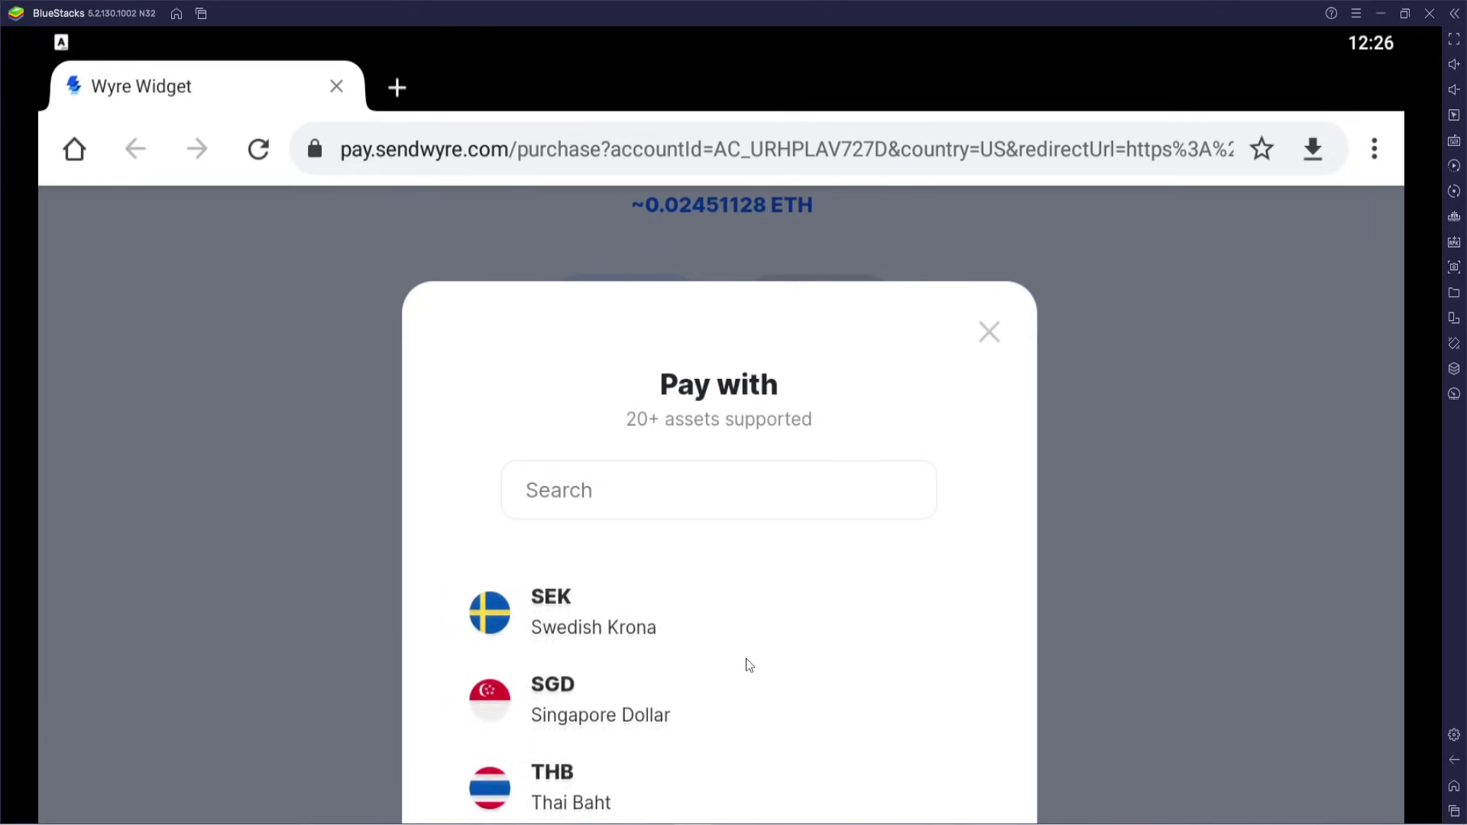
pyautogui.scroll(-1, 749, 666)
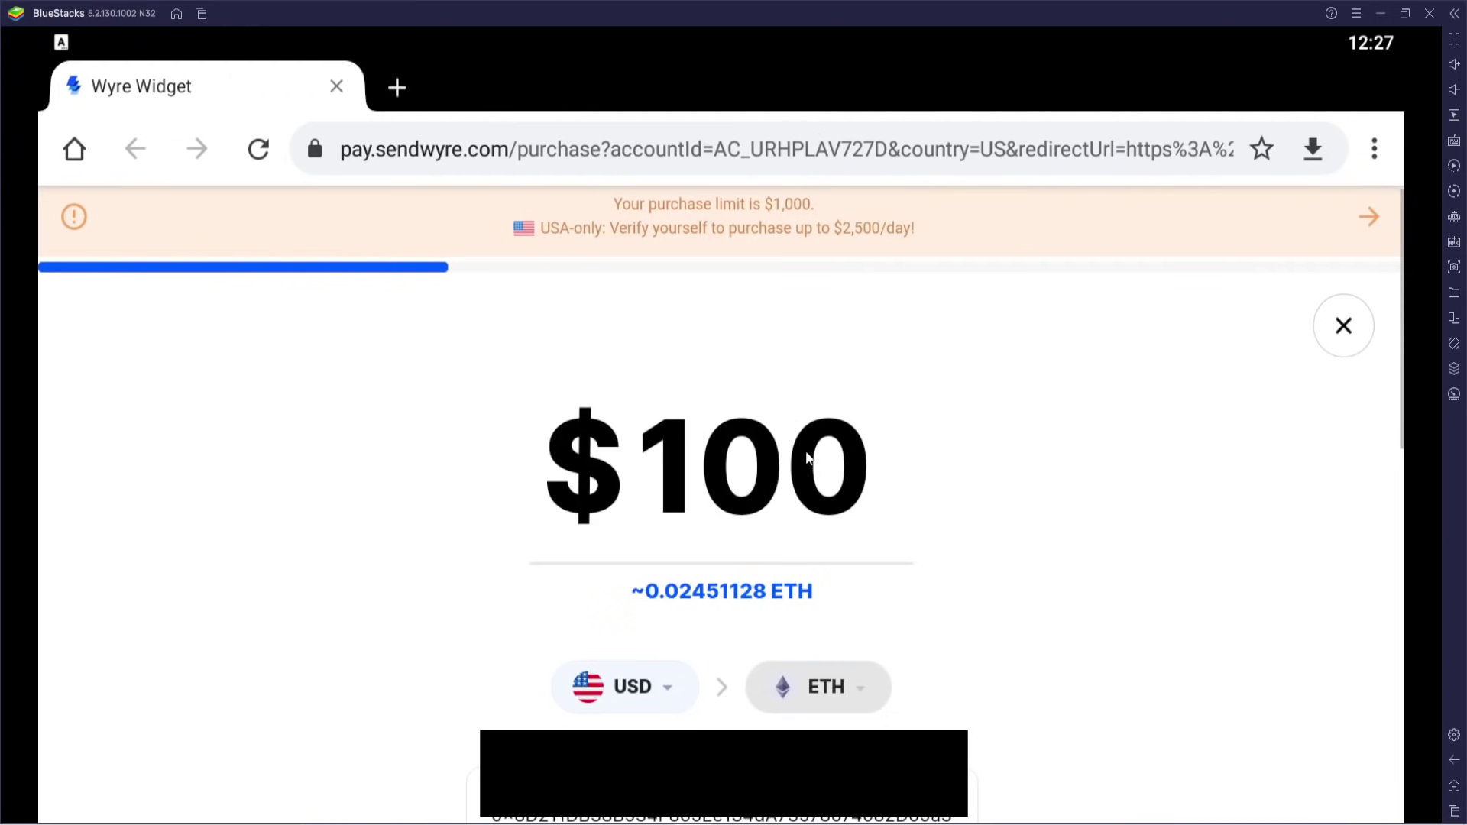
# Replace the amount of the ETH purchase with a smaller USD amount
pyautogui.click(800, 465)
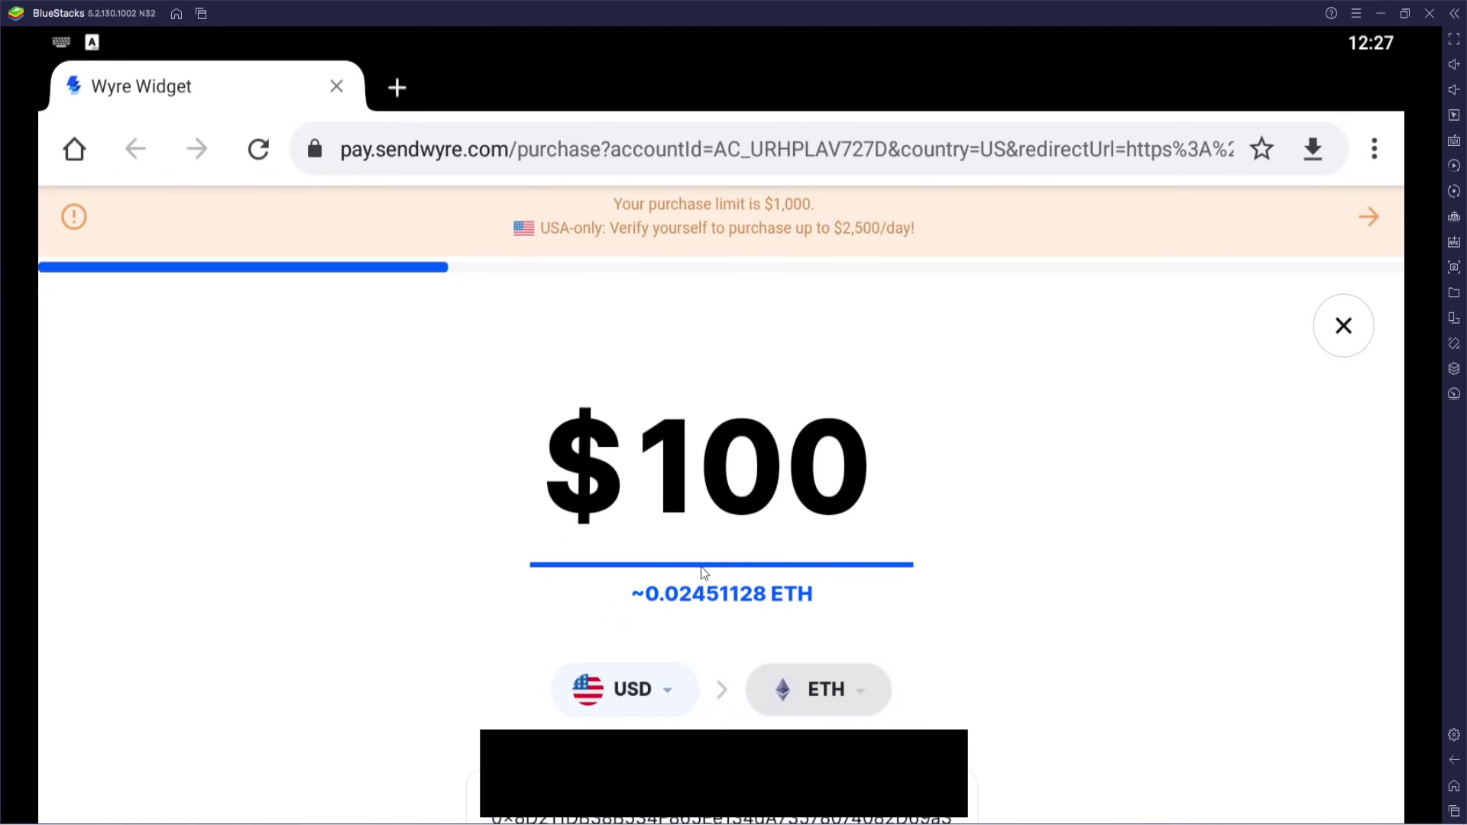
pyautogui.press('BackSpace')
pyautogui.press('BackSpace')
pyautogui.press('BackSpace')
pyautogui.write('5')
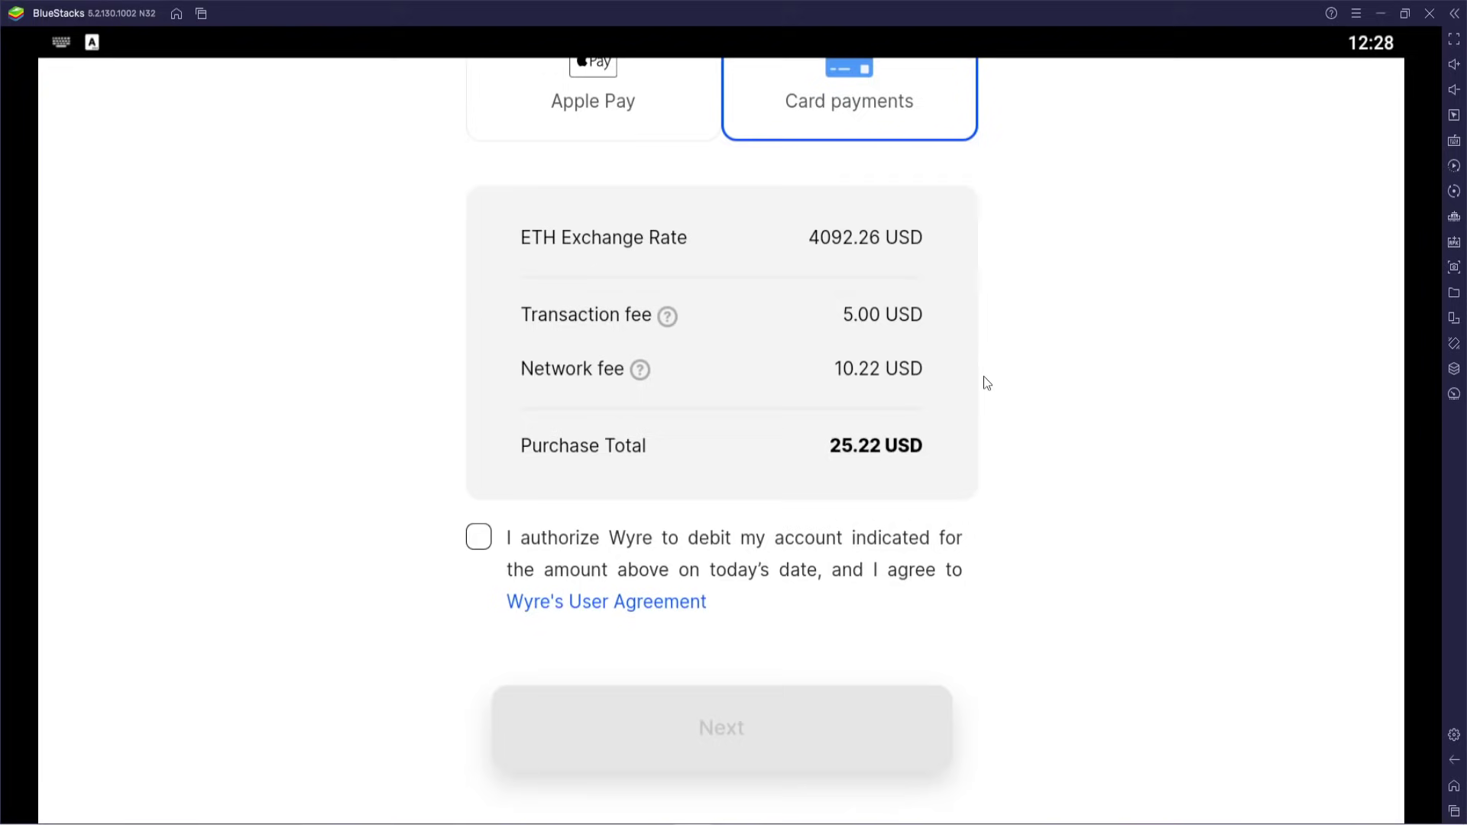
# Review the payment method, exchange rate, fees and purchase total, and open Wyre's User Agreement
pyautogui.scroll(1, 983, 376)
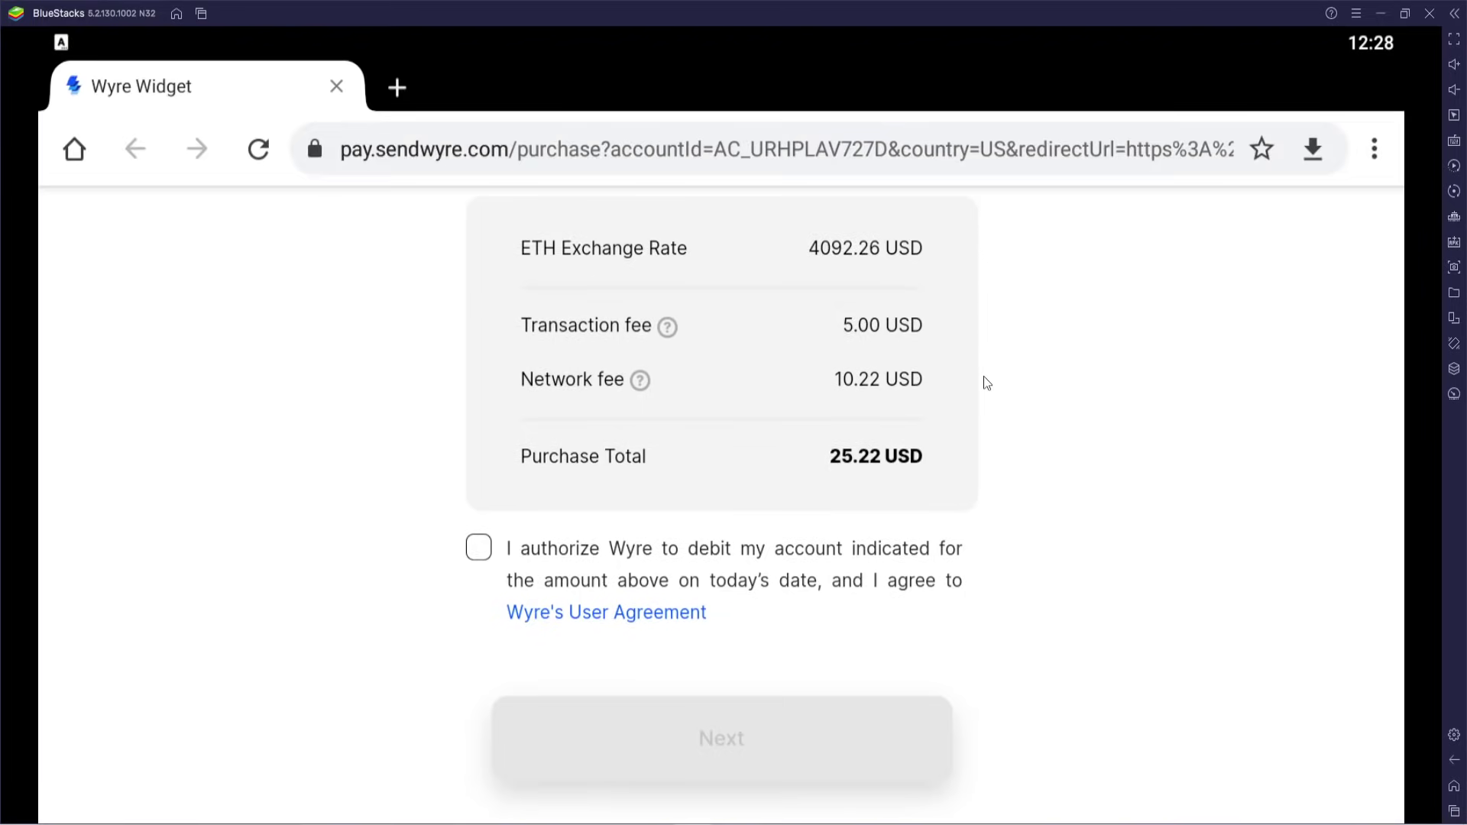
pyautogui.scroll(2, 955, 393)
pyautogui.scroll(2, 947, 415)
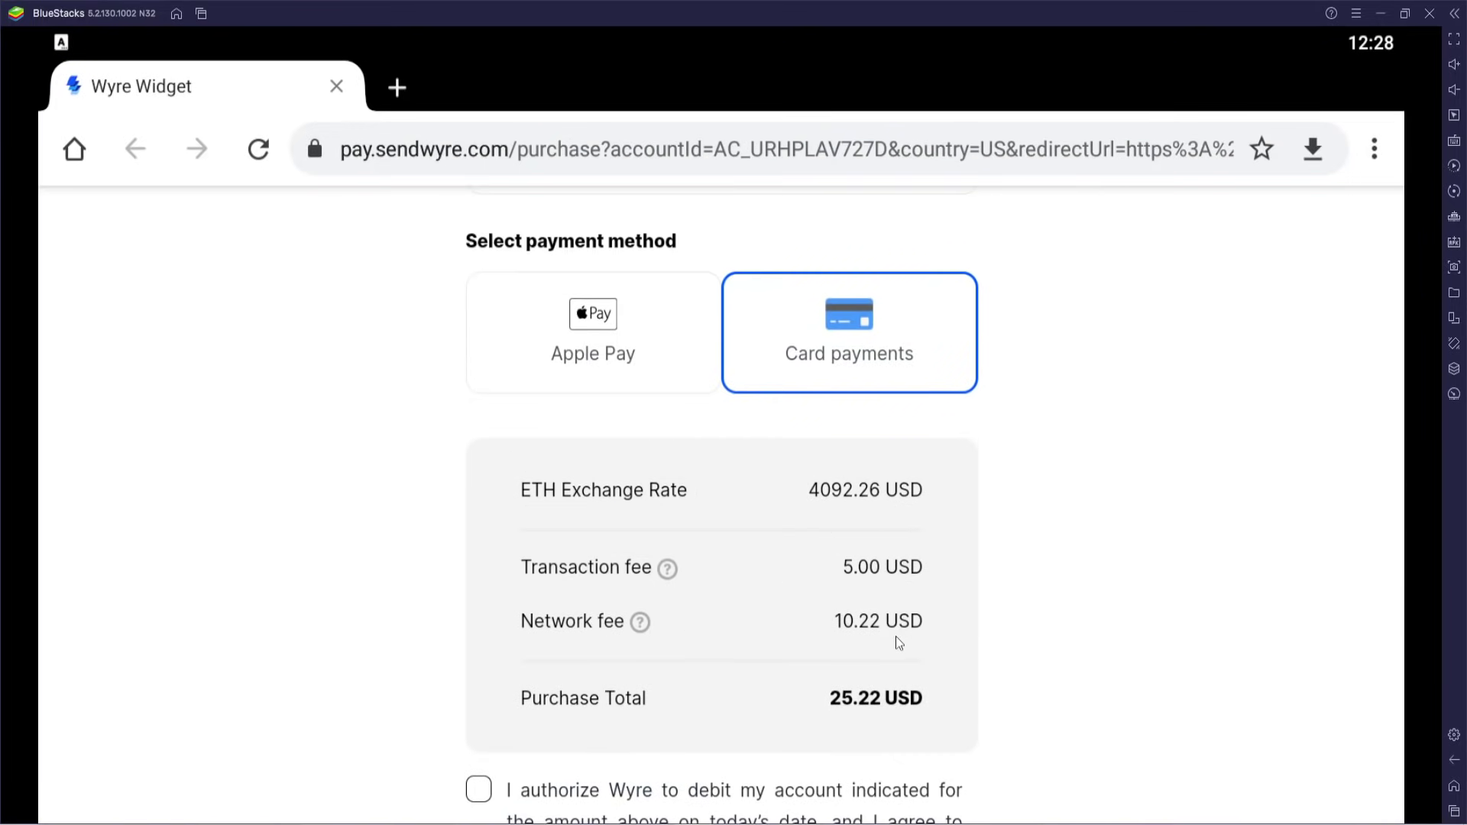
pyautogui.scroll(-5, 898, 640)
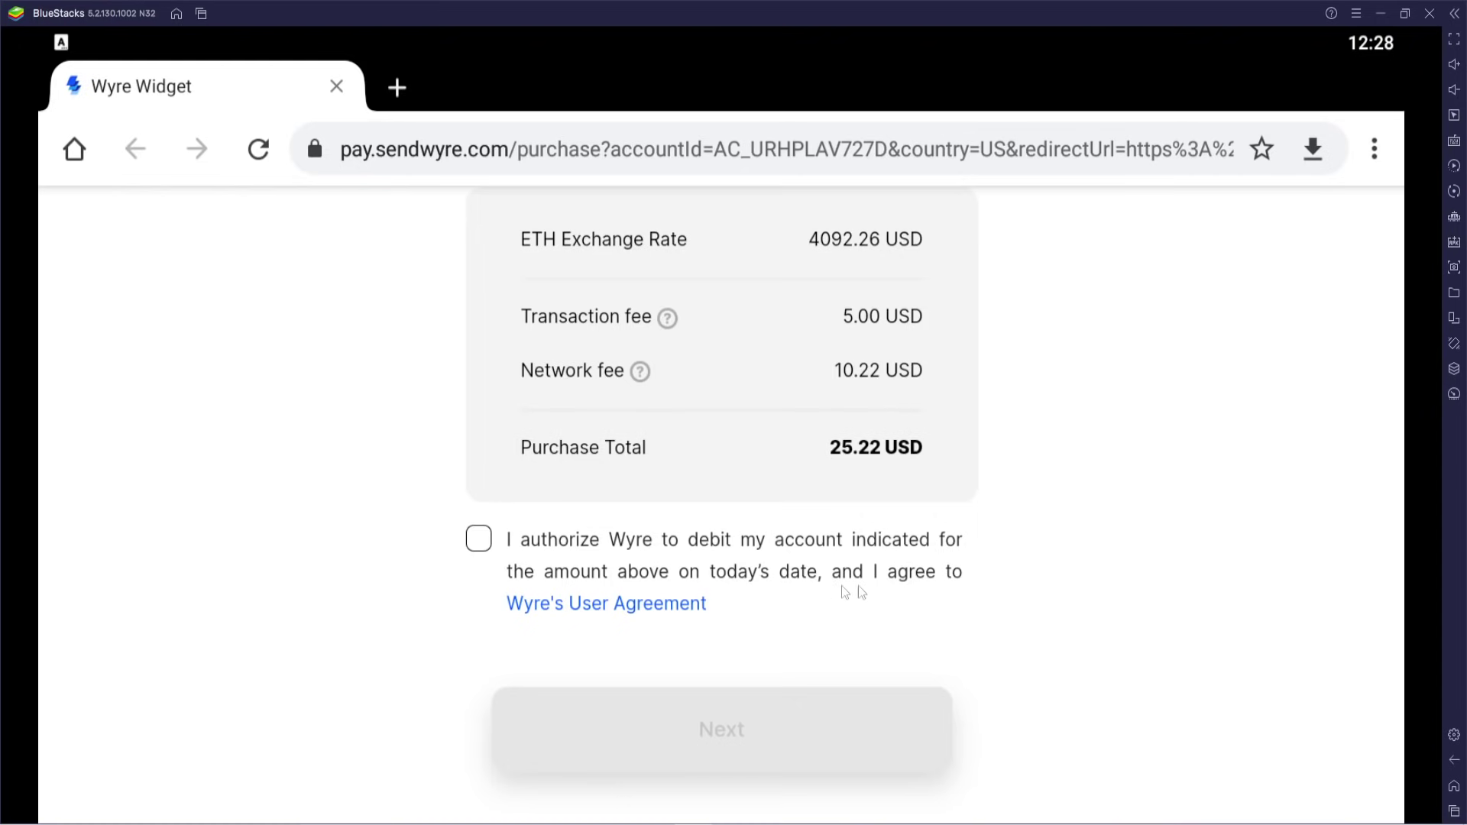
pyautogui.click(632, 608)
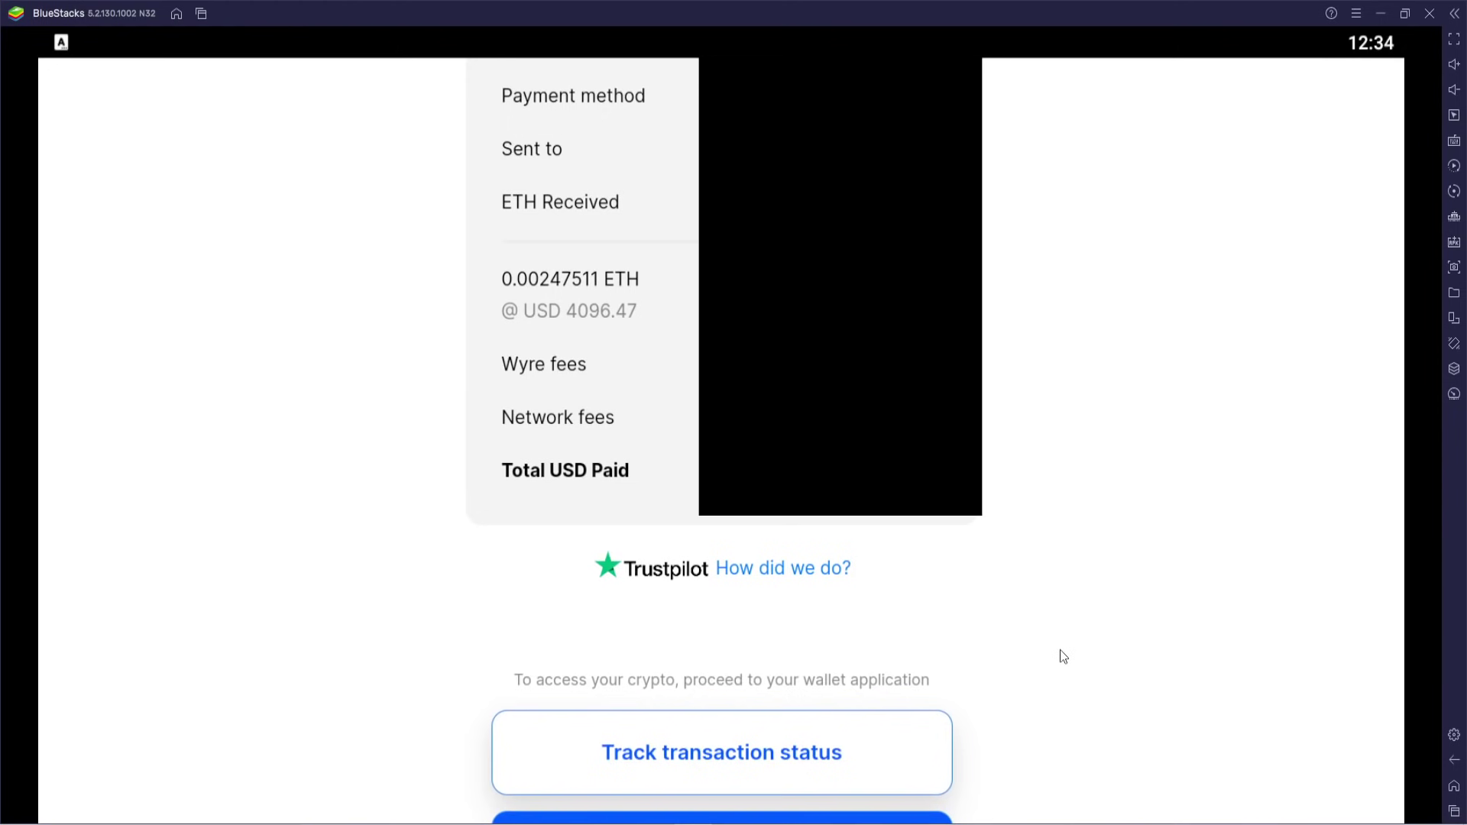
# Leave the completed ETH order summary for the SafeMoon home page, and go back to the wallet overview
pyautogui.scroll(-2, 1061, 656)
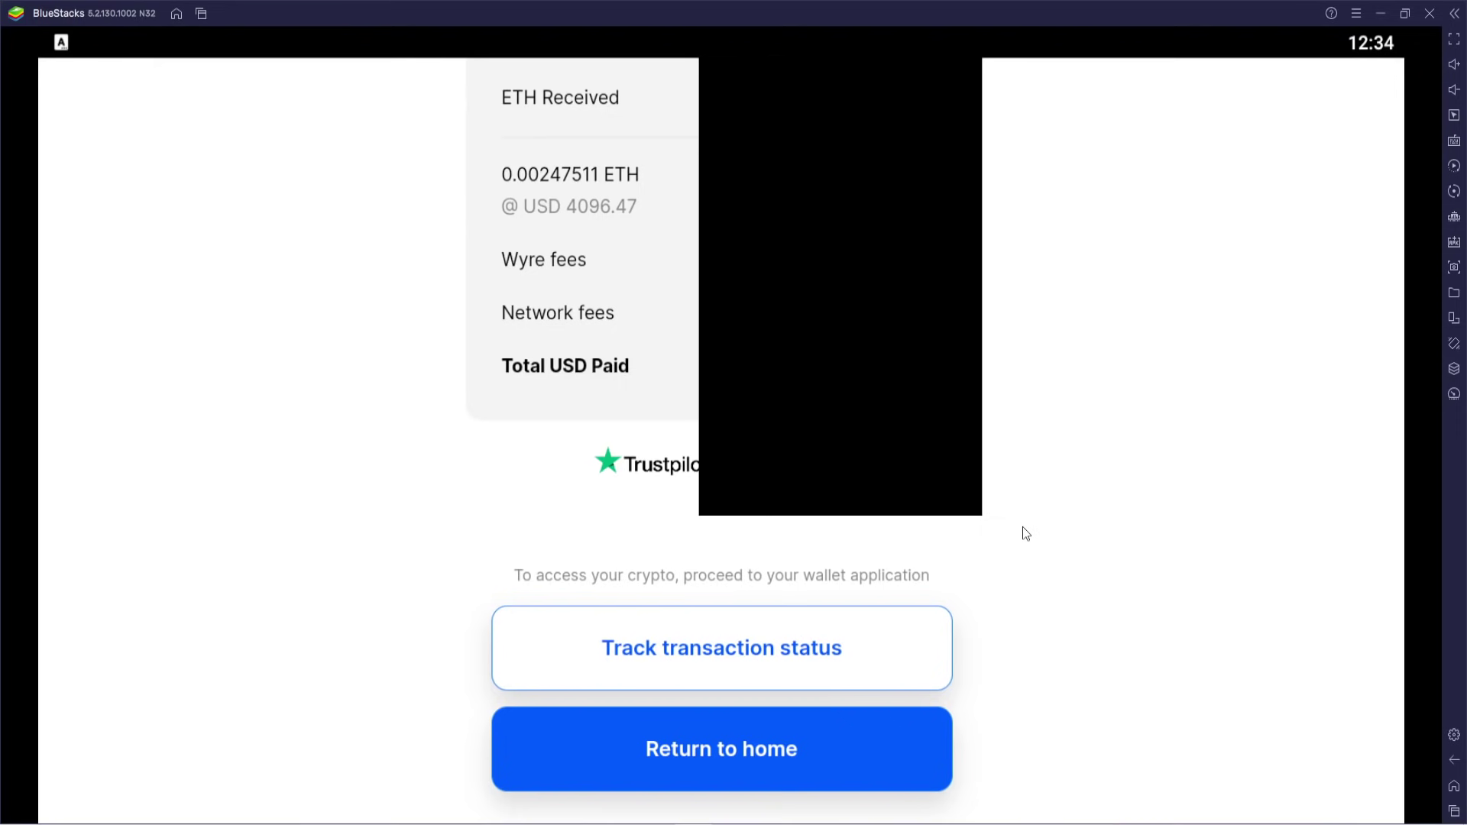
pyautogui.click(844, 748)
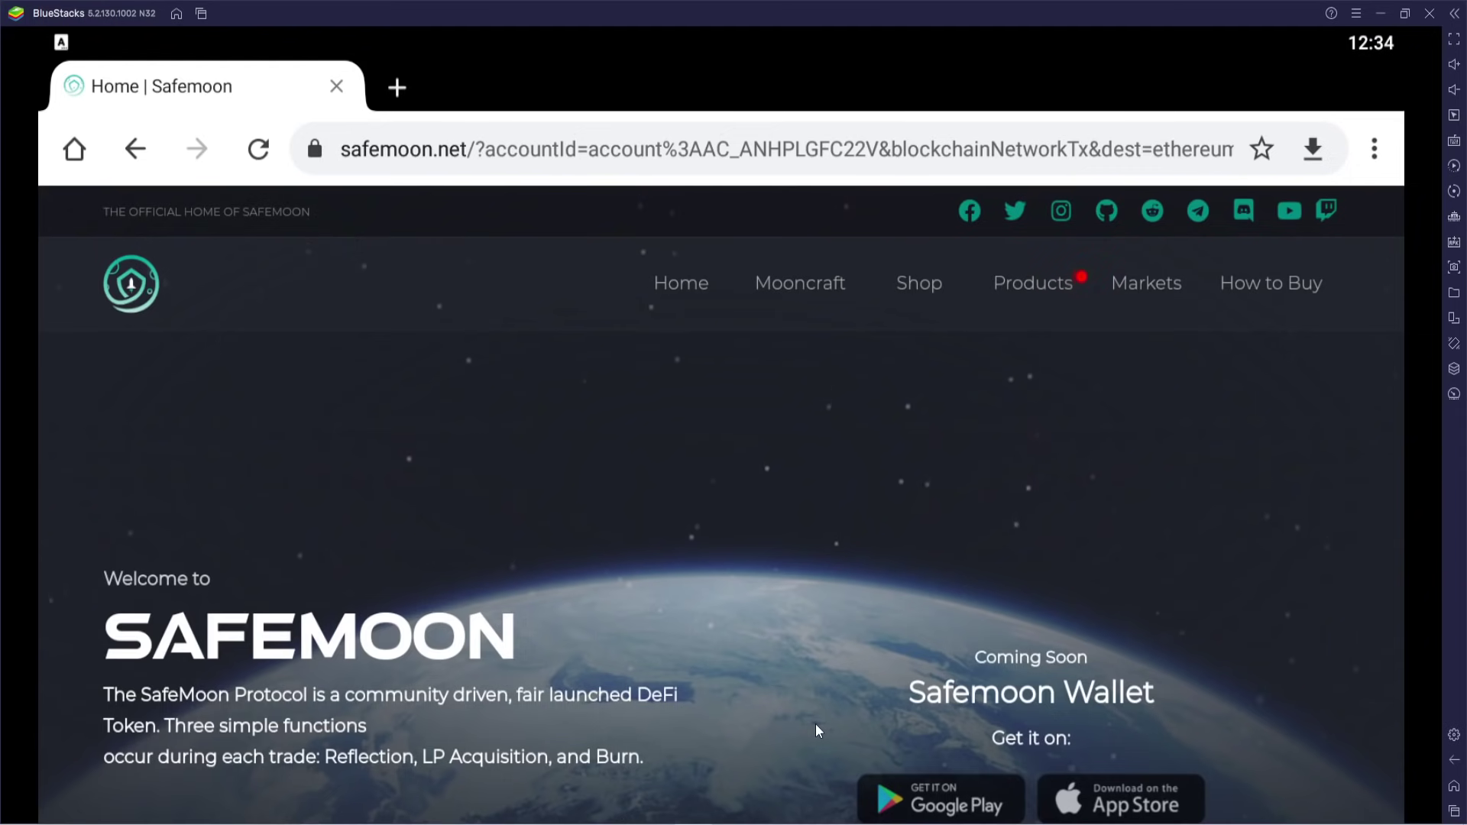
pyautogui.scroll(-3, 1037, 696)
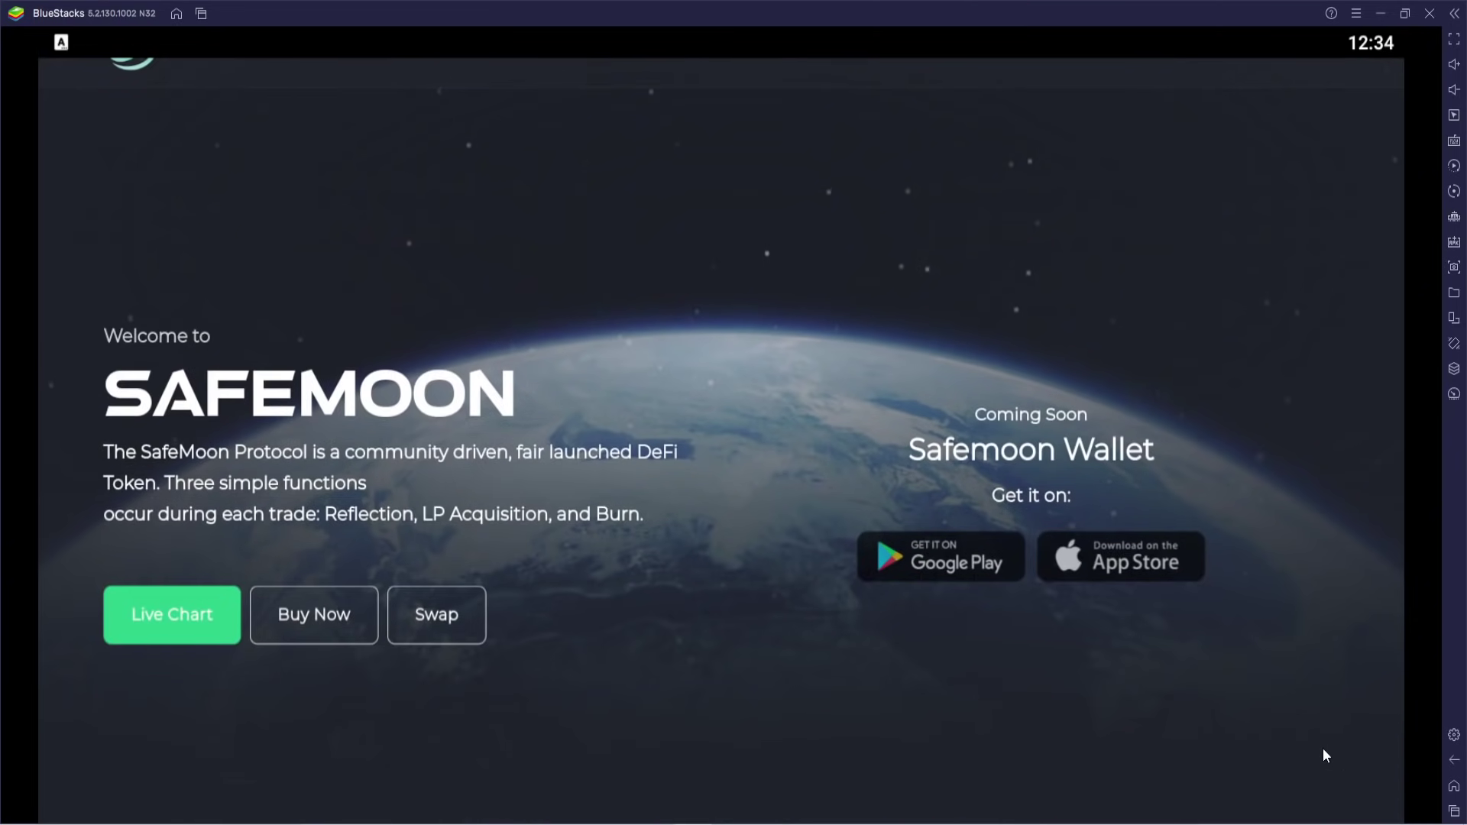
pyautogui.click(1456, 760)
pyautogui.click(1456, 761)
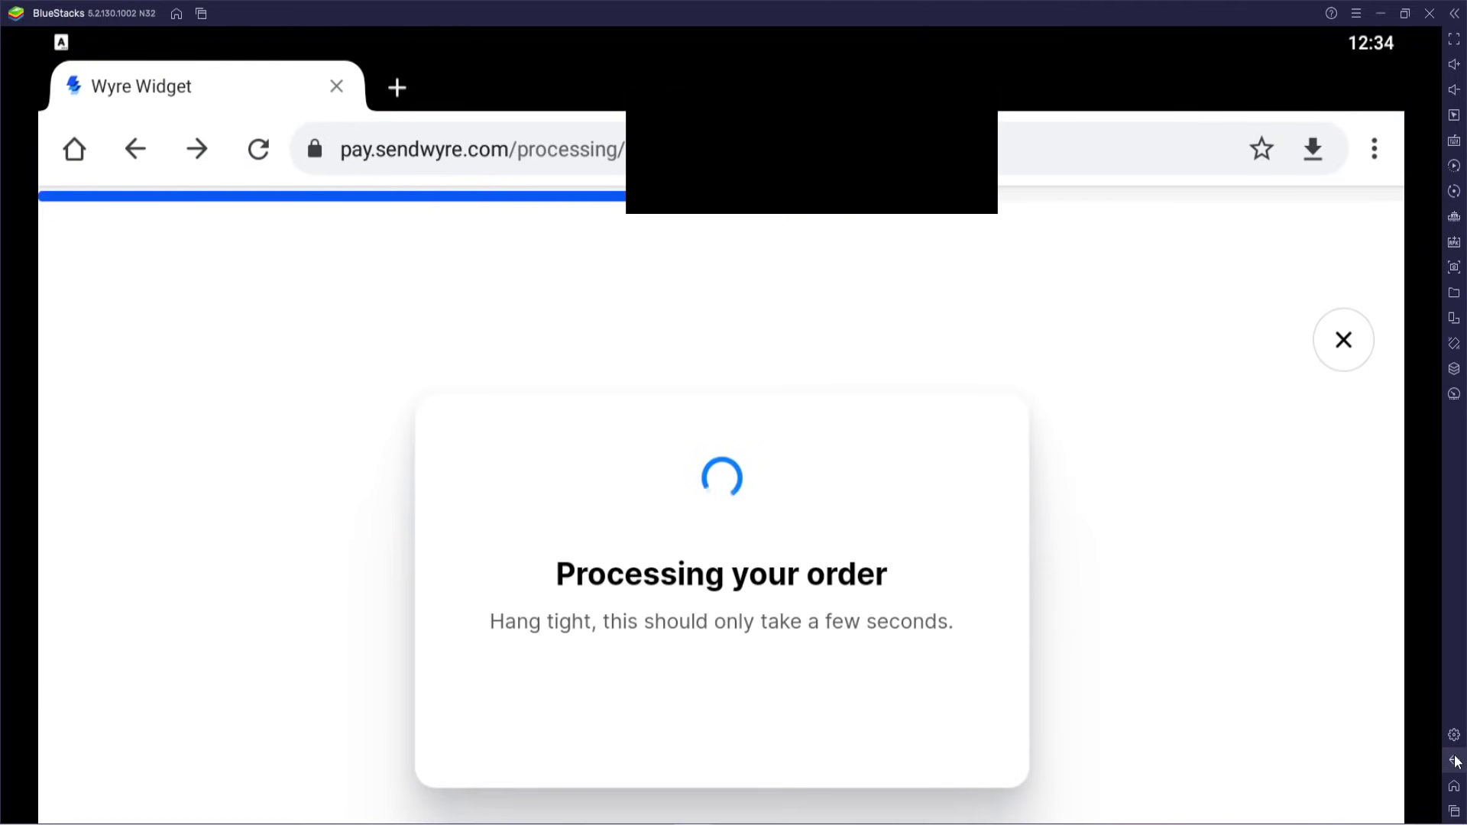
pyautogui.click(1456, 760)
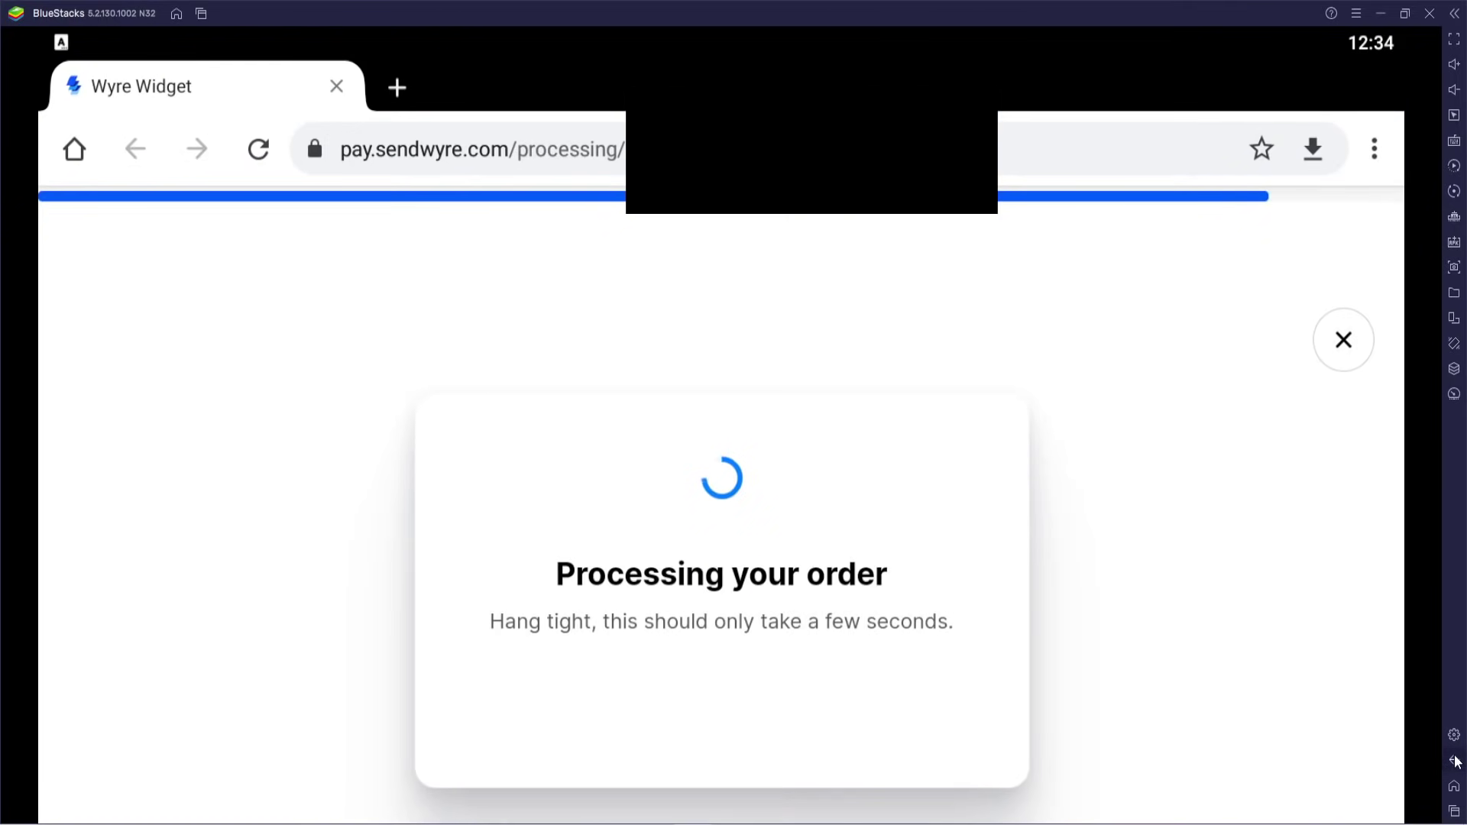
pyautogui.click(1456, 760)
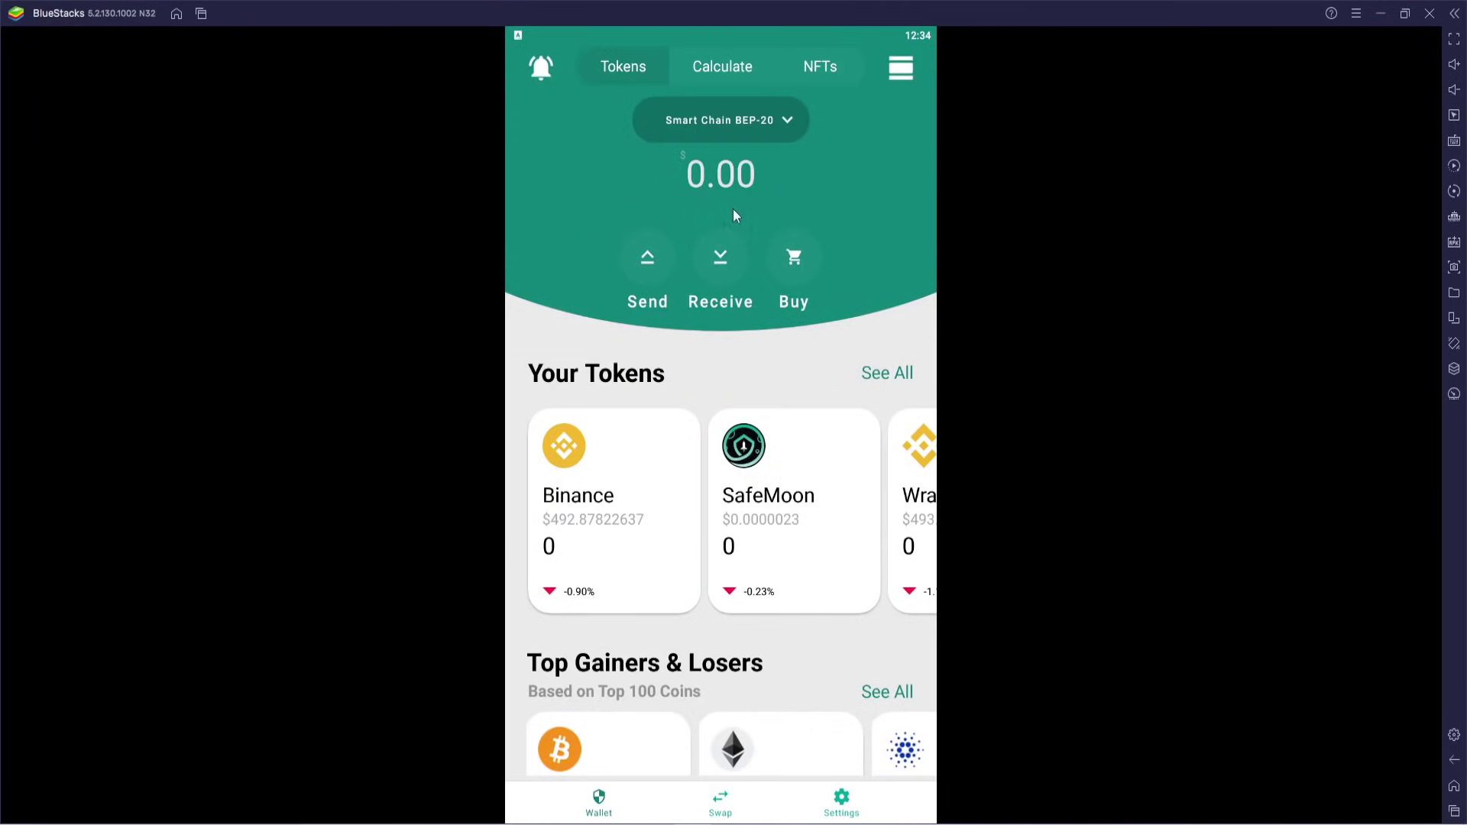
# Switch the wallet network to Ethereum ERC-20 and refresh the balances
pyautogui.click(752, 120)
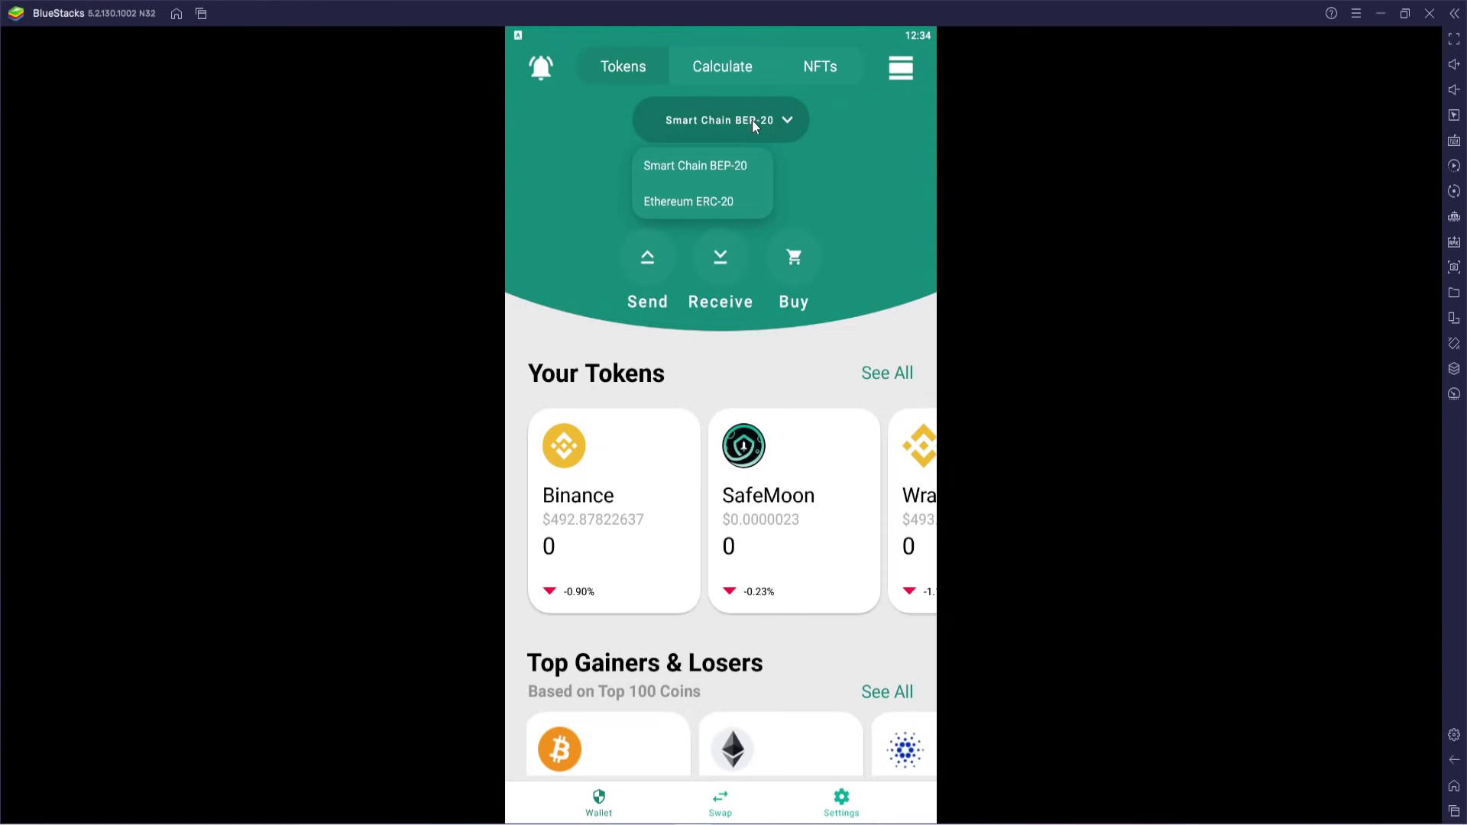
pyautogui.click(690, 202)
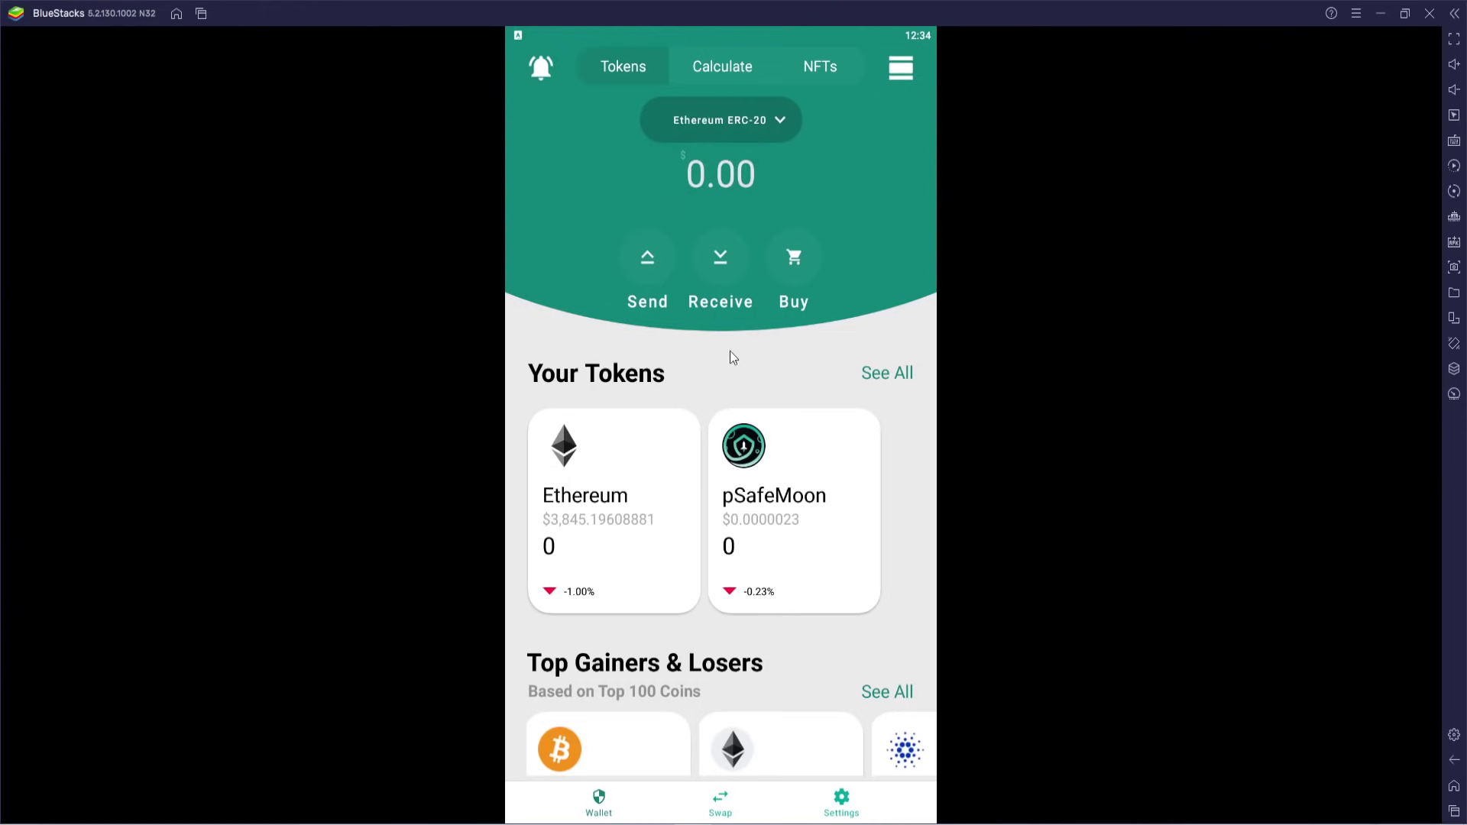
pyautogui.moveTo(729, 347); pyautogui.dragTo(730, 655)
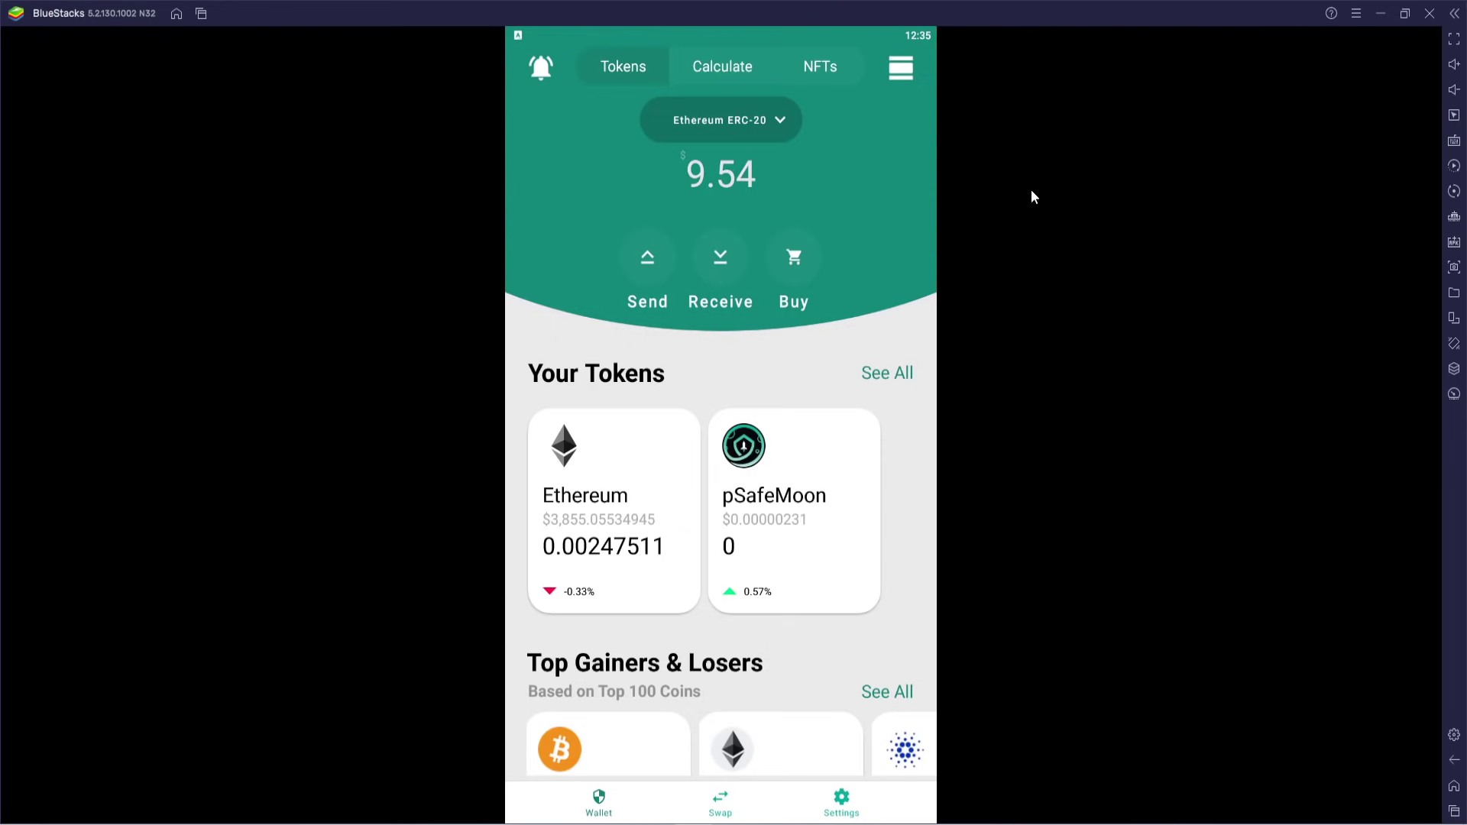
# Look over the Ethereum tokens in the wallet overview, and open Safemoon Swap
pyautogui.scroll(-3, 925, 278)
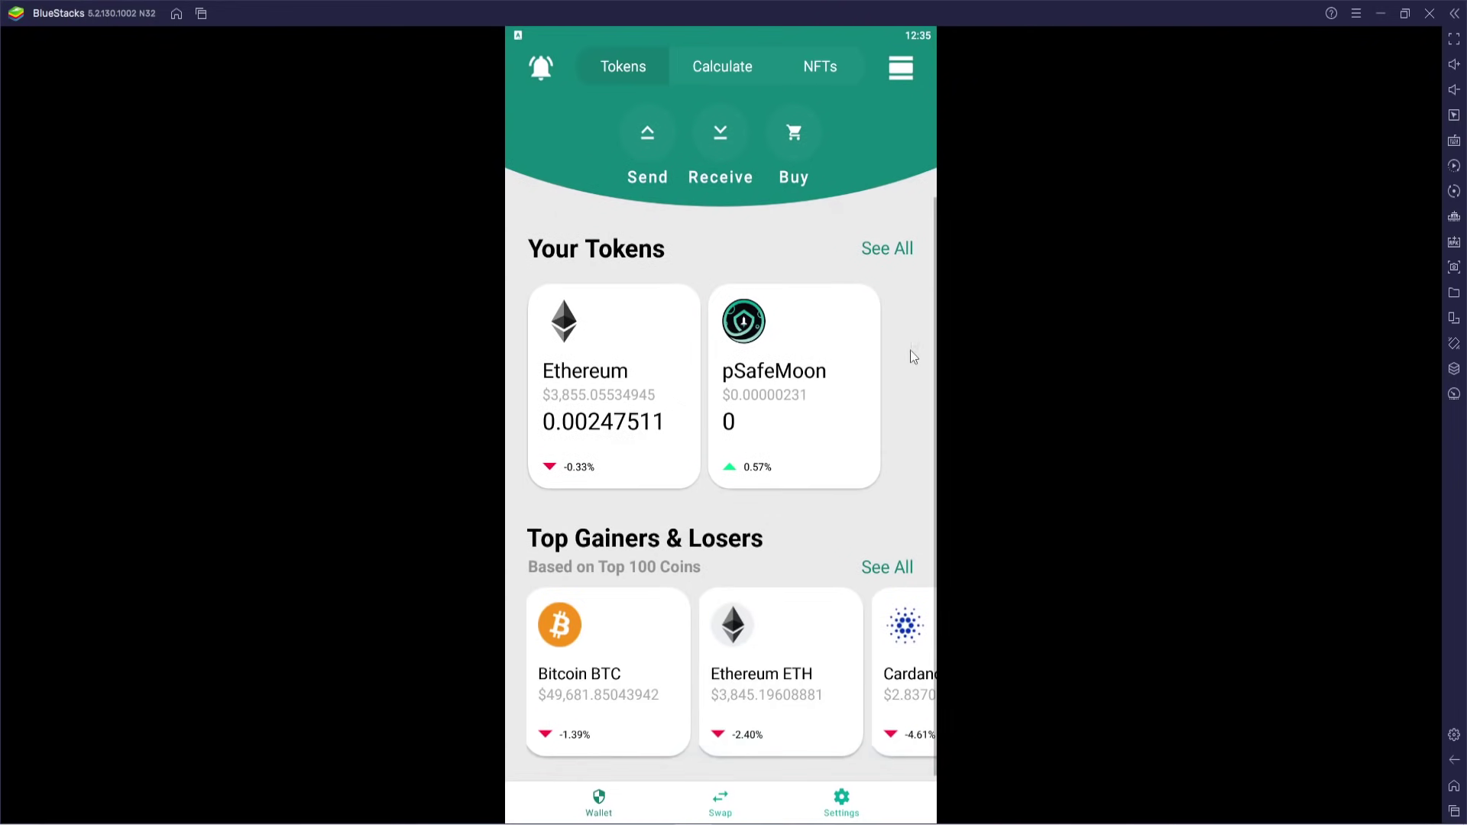
pyautogui.scroll(3, 817, 595)
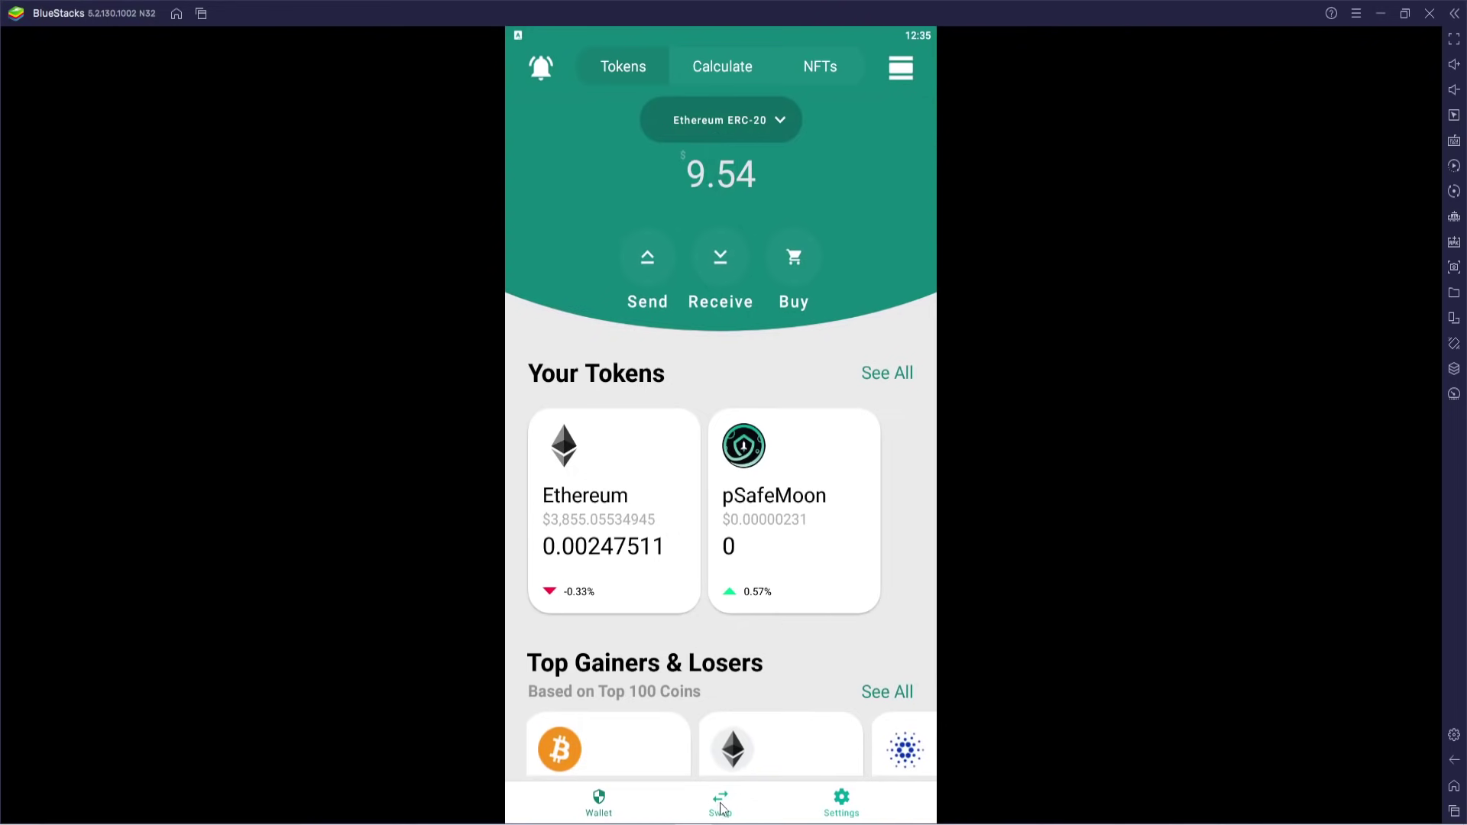
pyautogui.click(721, 804)
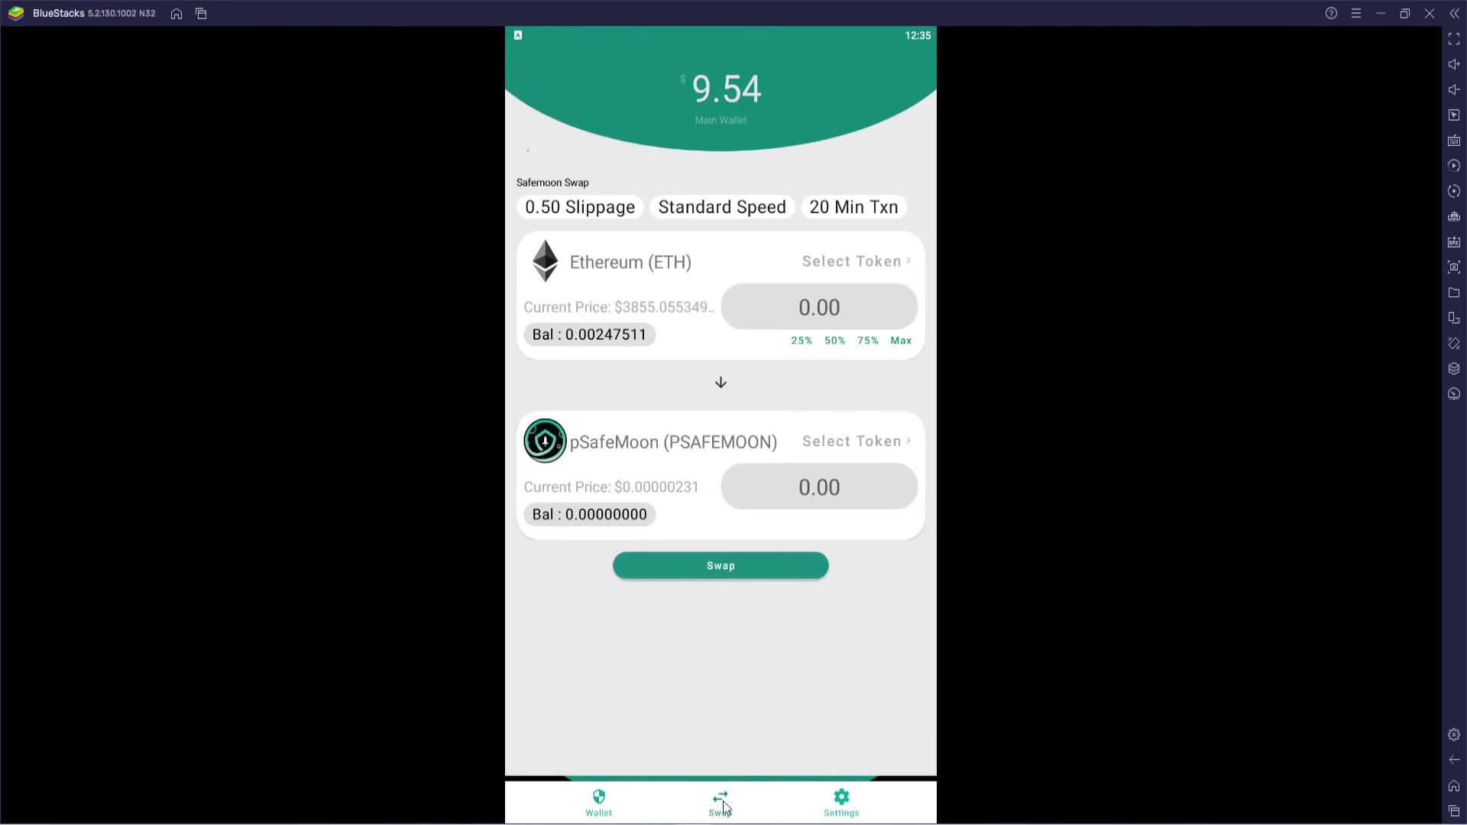
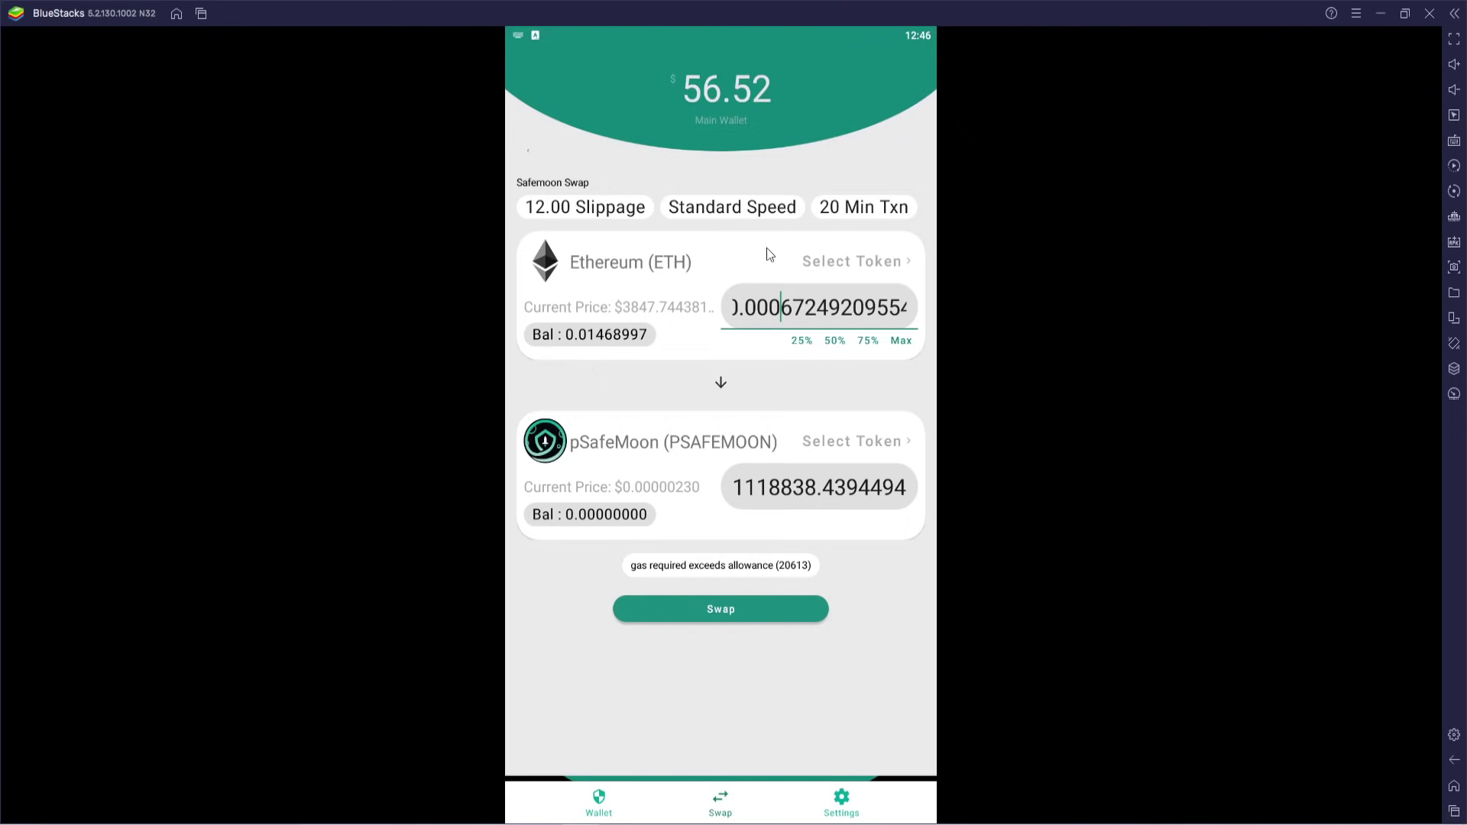
# Try the transaction speed options, keep Standard for the swap, and set the Ethereum amount to 25% of the balance
pyautogui.click(745, 211)
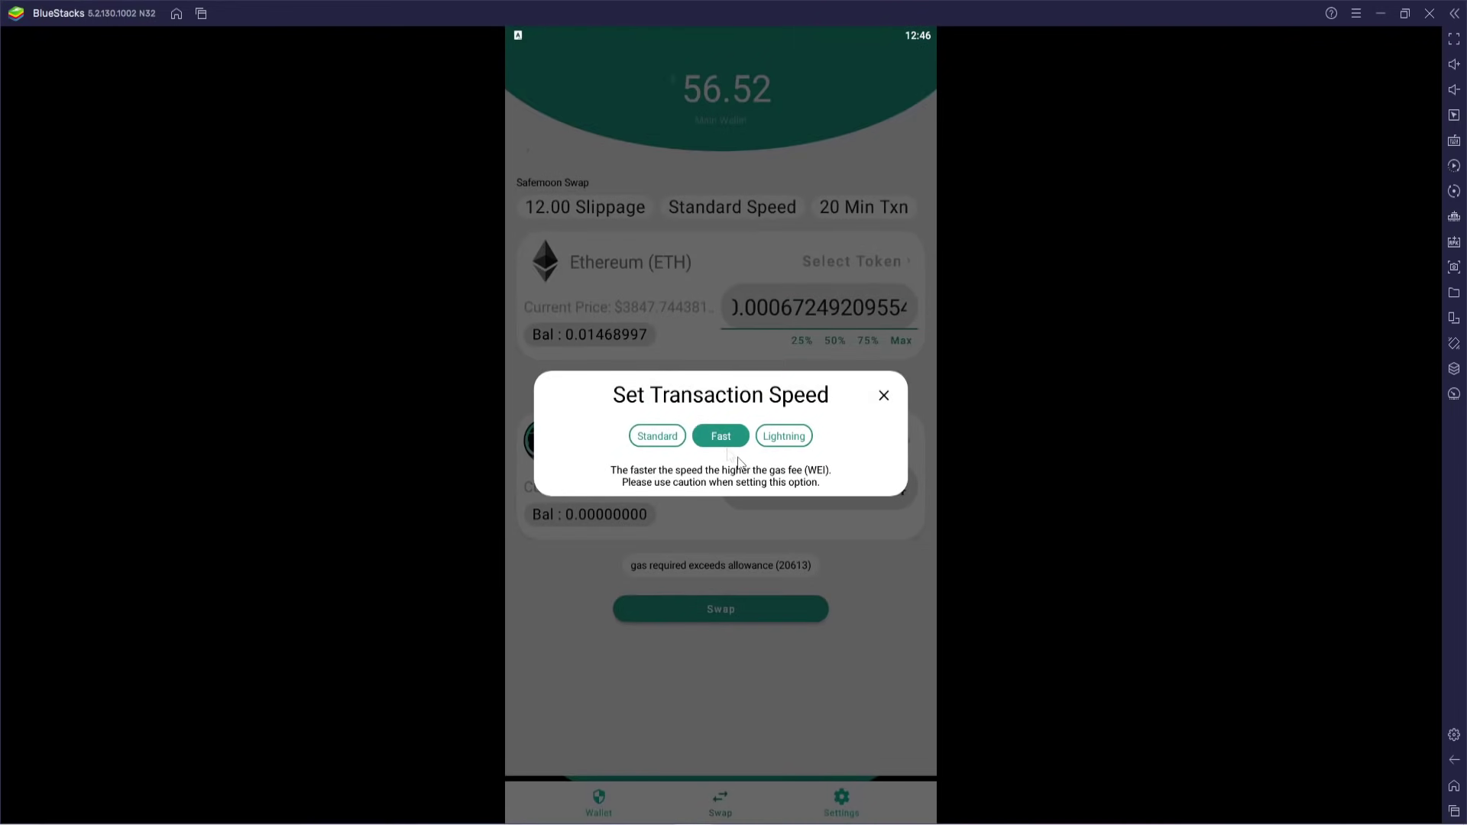
pyautogui.click(662, 441)
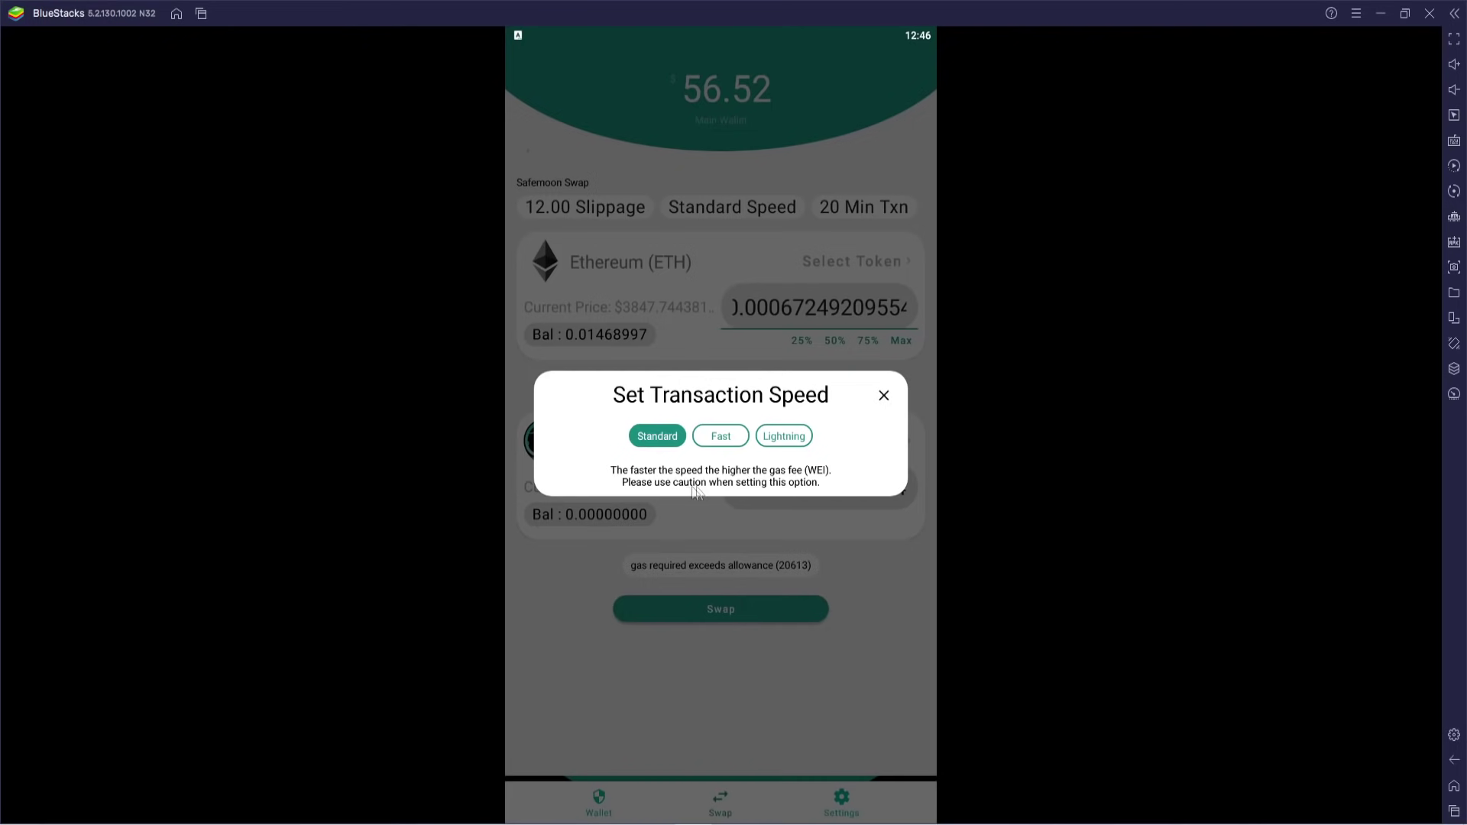
pyautogui.click(784, 439)
pyautogui.click(669, 439)
pyautogui.click(885, 396)
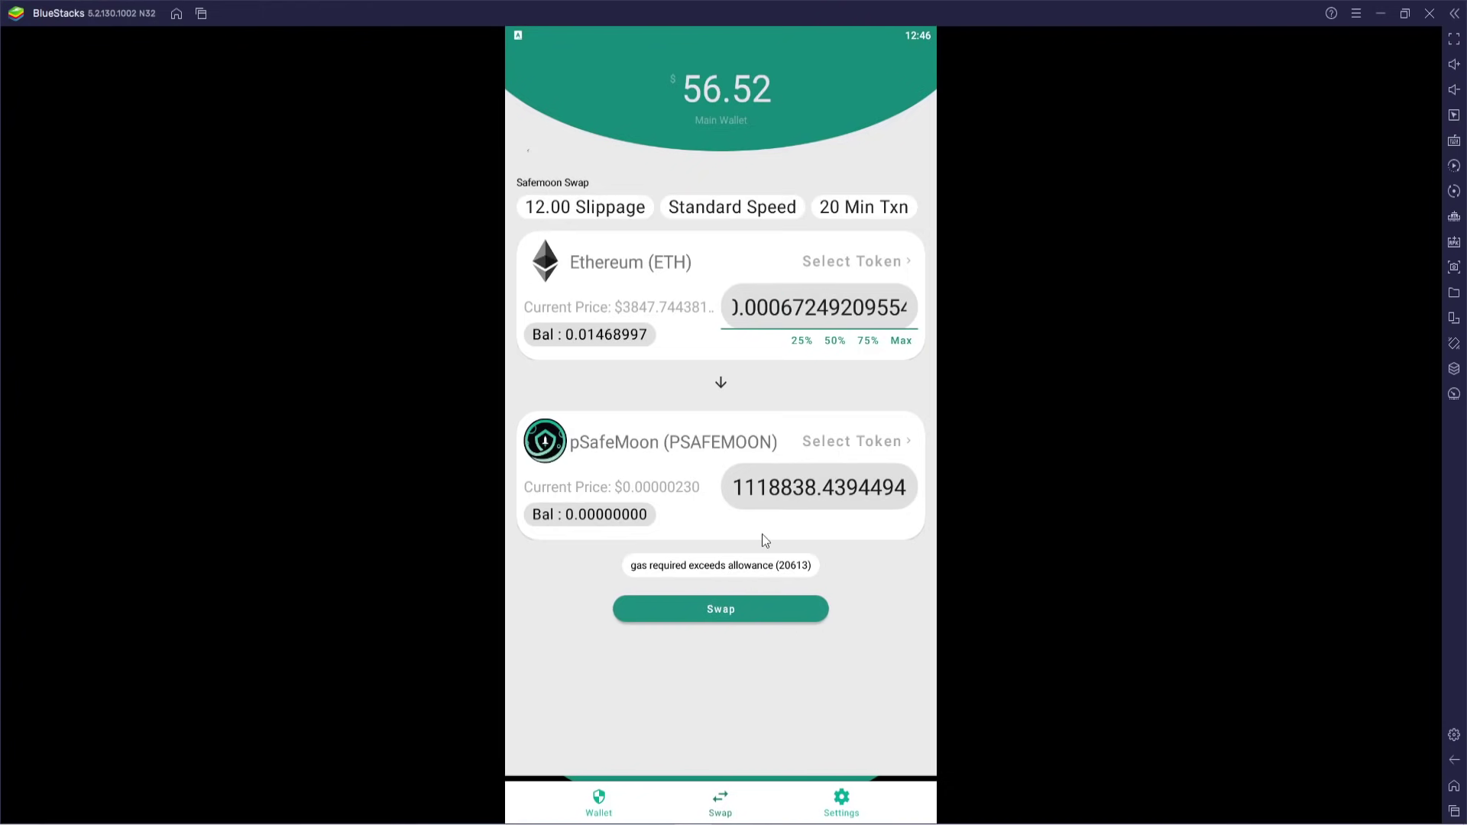
pyautogui.click(801, 346)
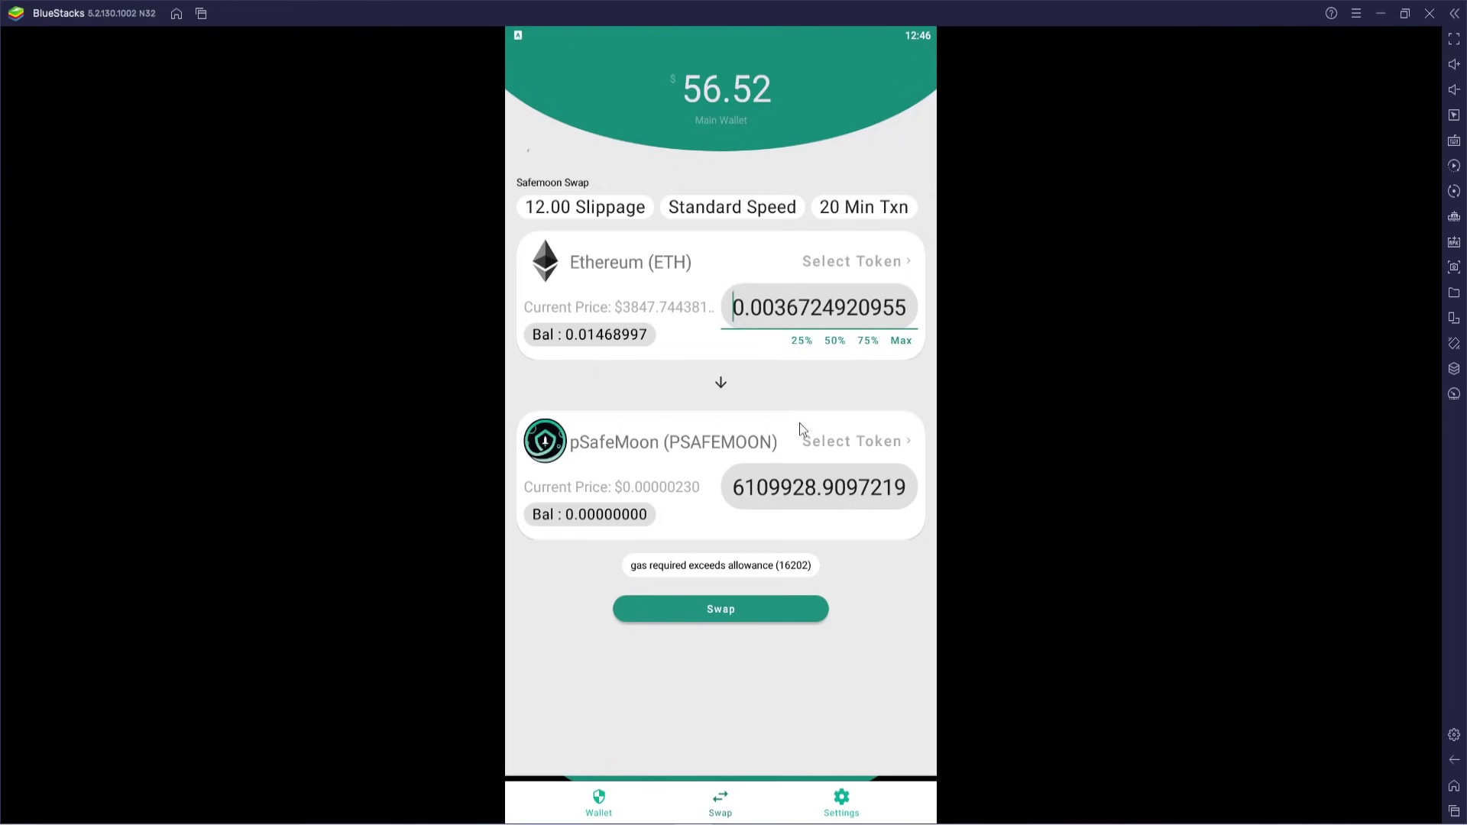
# Open the account's transaction history in the wallet settings
pyautogui.click(846, 803)
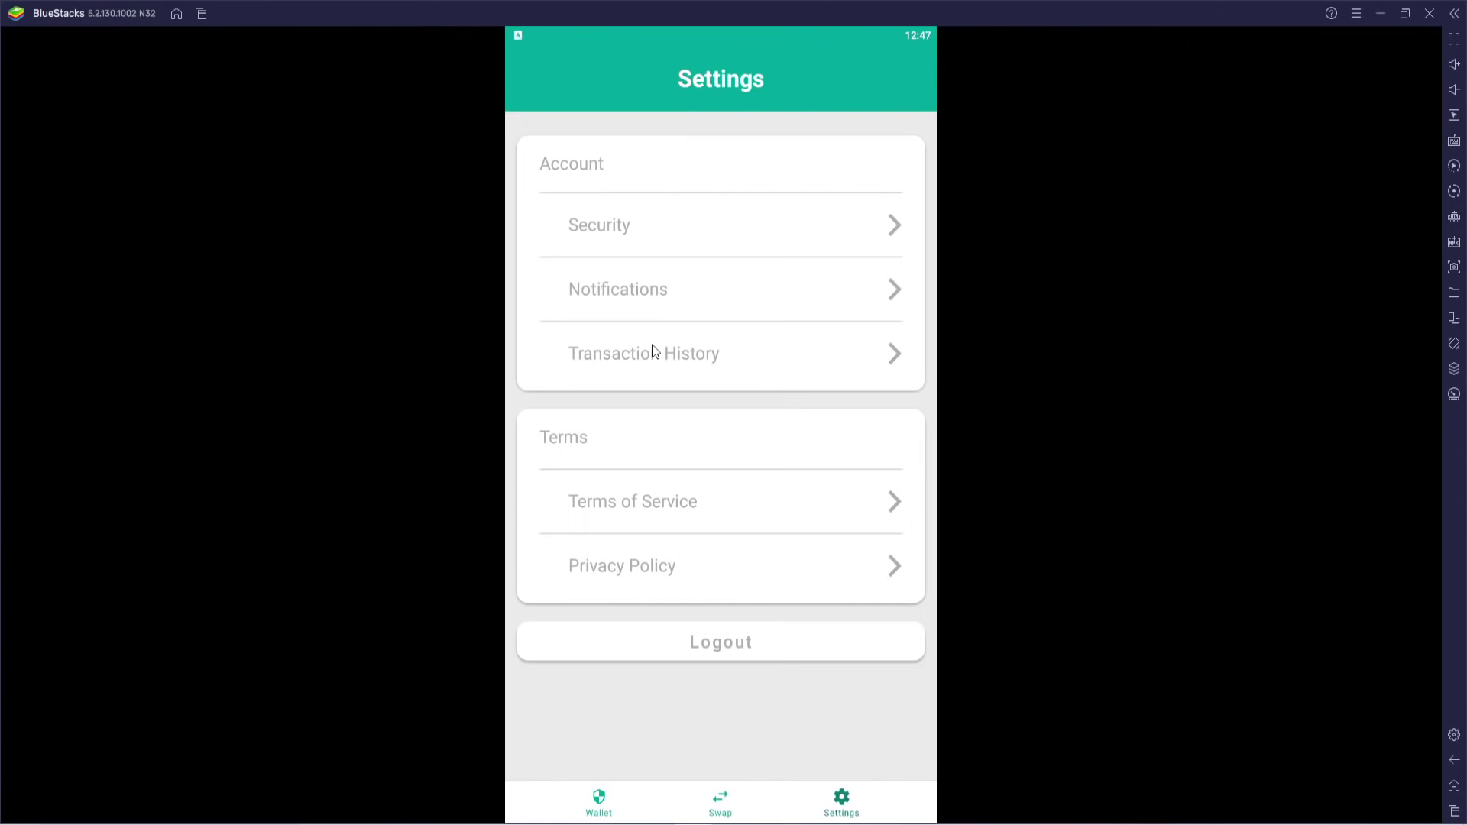
pyautogui.click(869, 370)
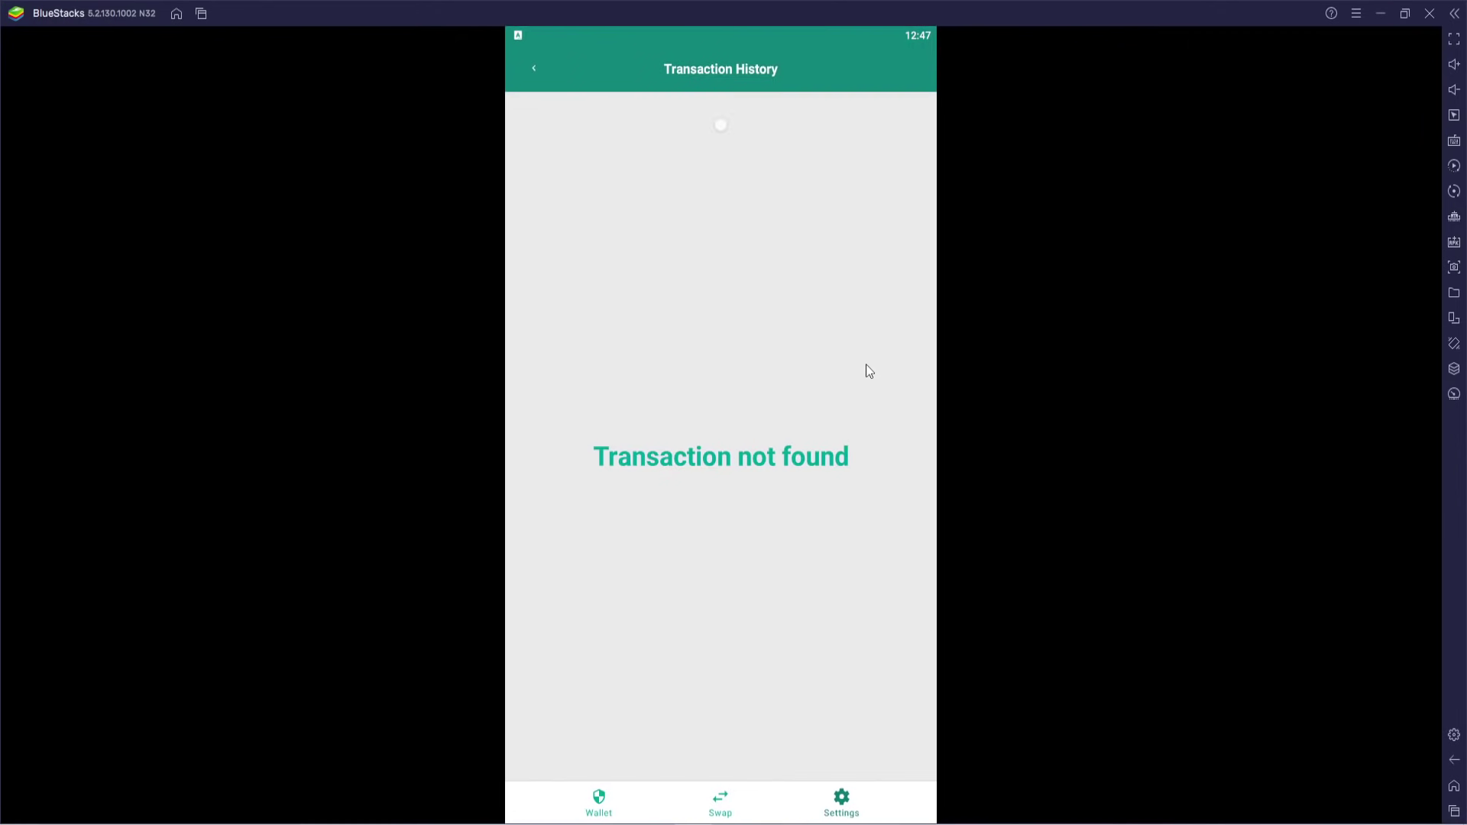
# Look over the transaction history and open the wallet's Security settings
pyautogui.scroll(-2, 787, 405)
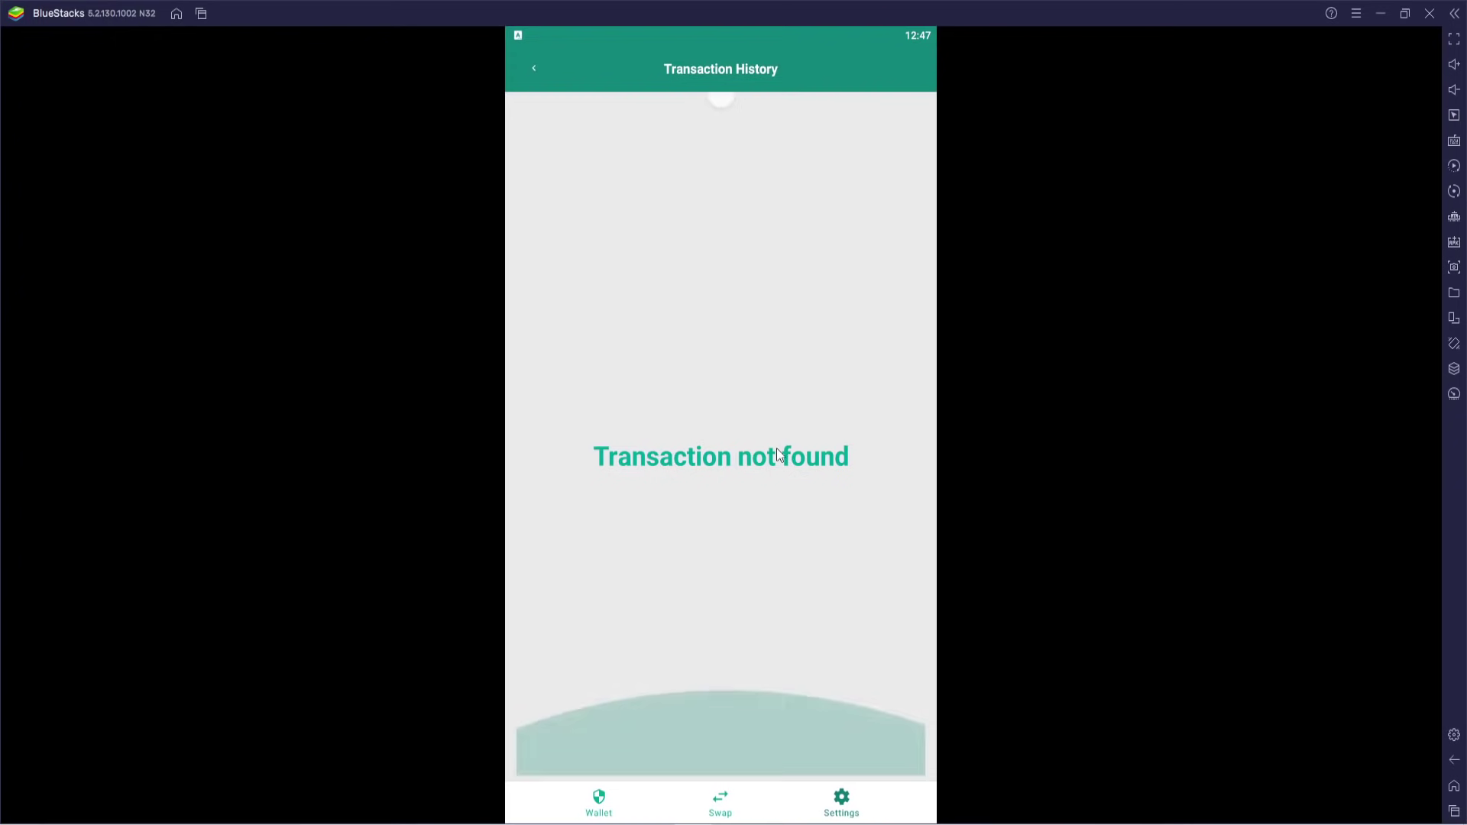
pyautogui.scroll(2, 586, 178)
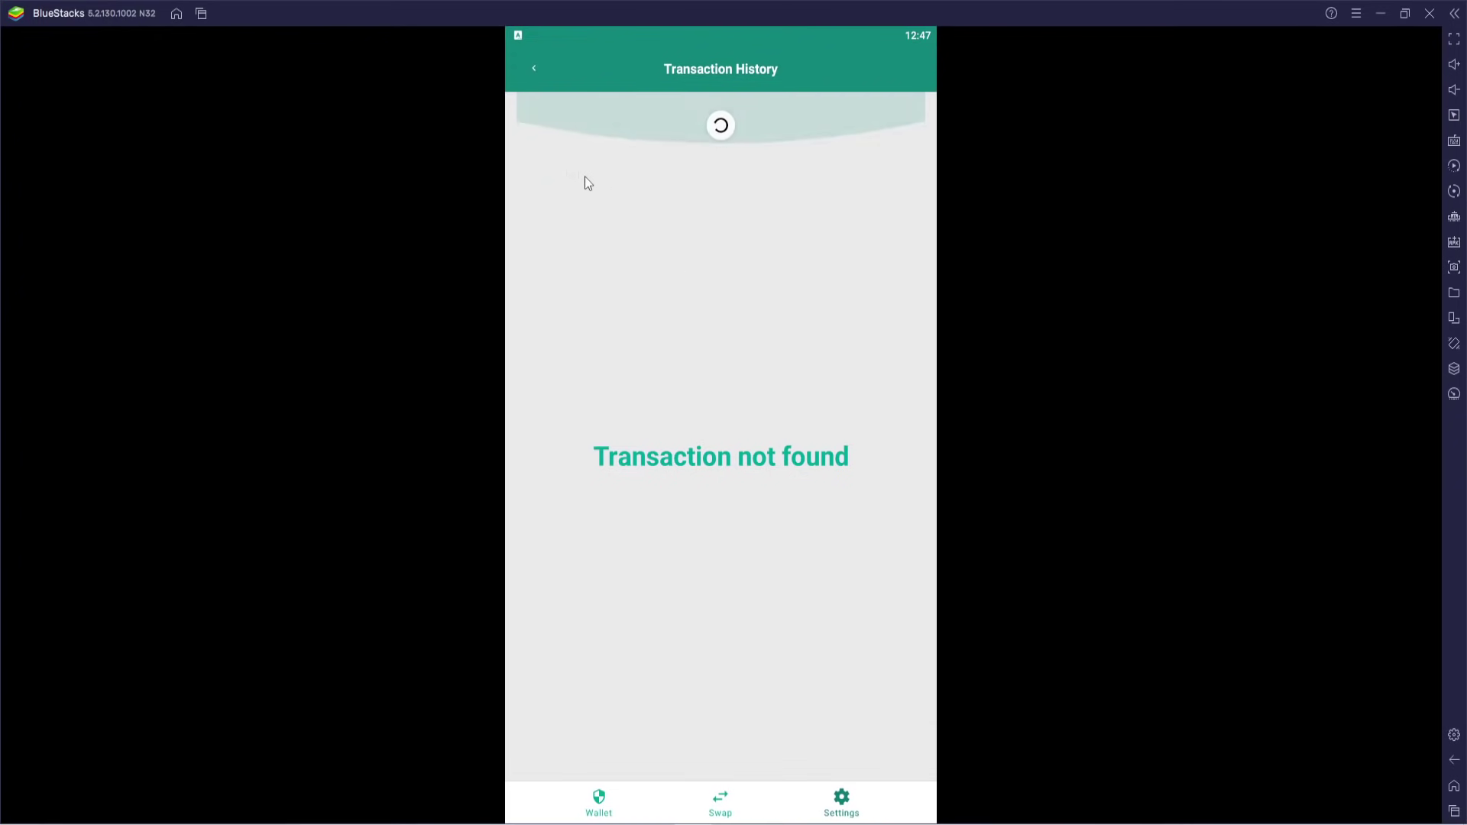
pyautogui.click(532, 70)
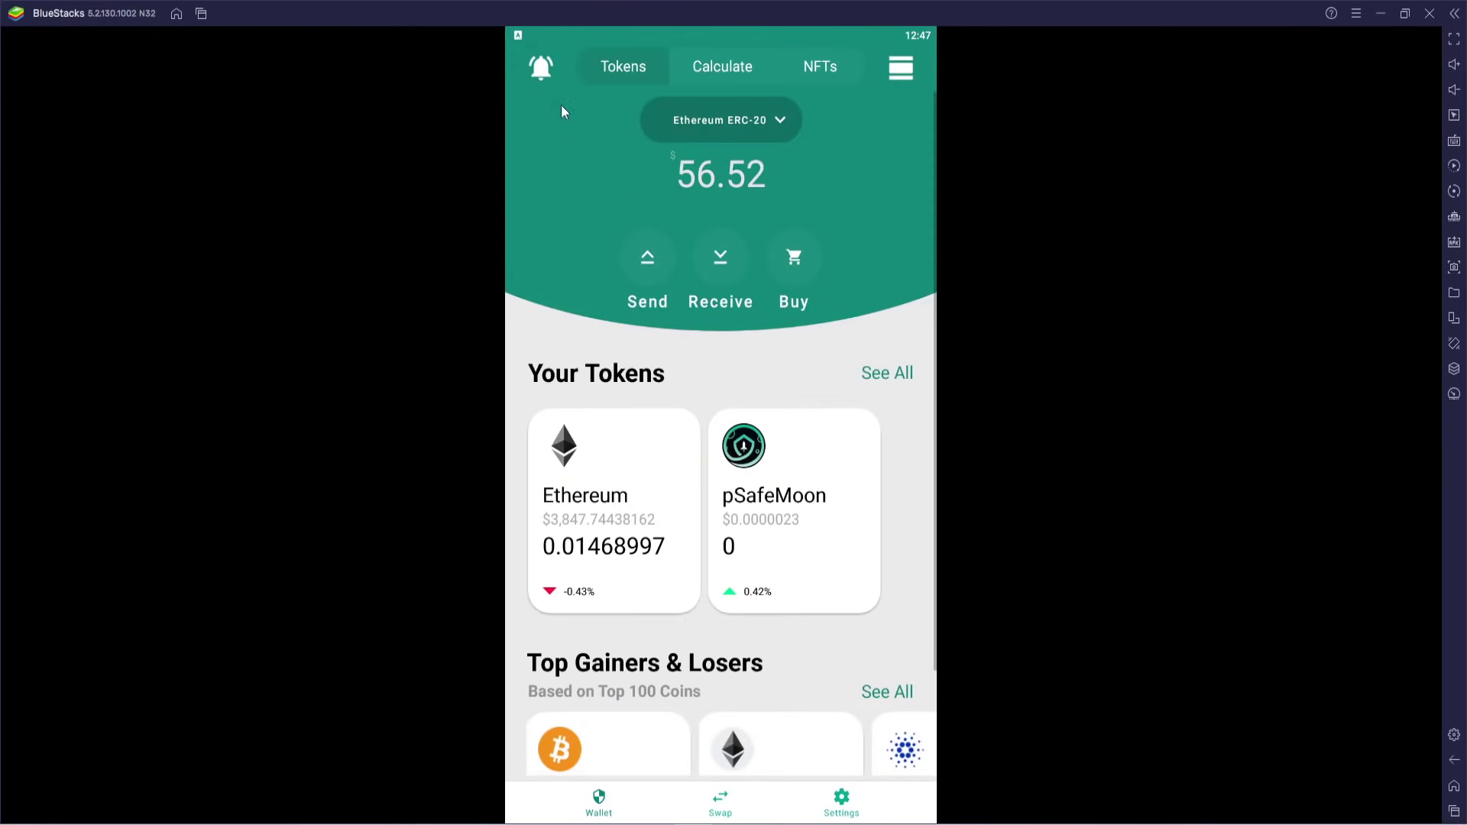
pyautogui.click(841, 798)
pyautogui.click(675, 223)
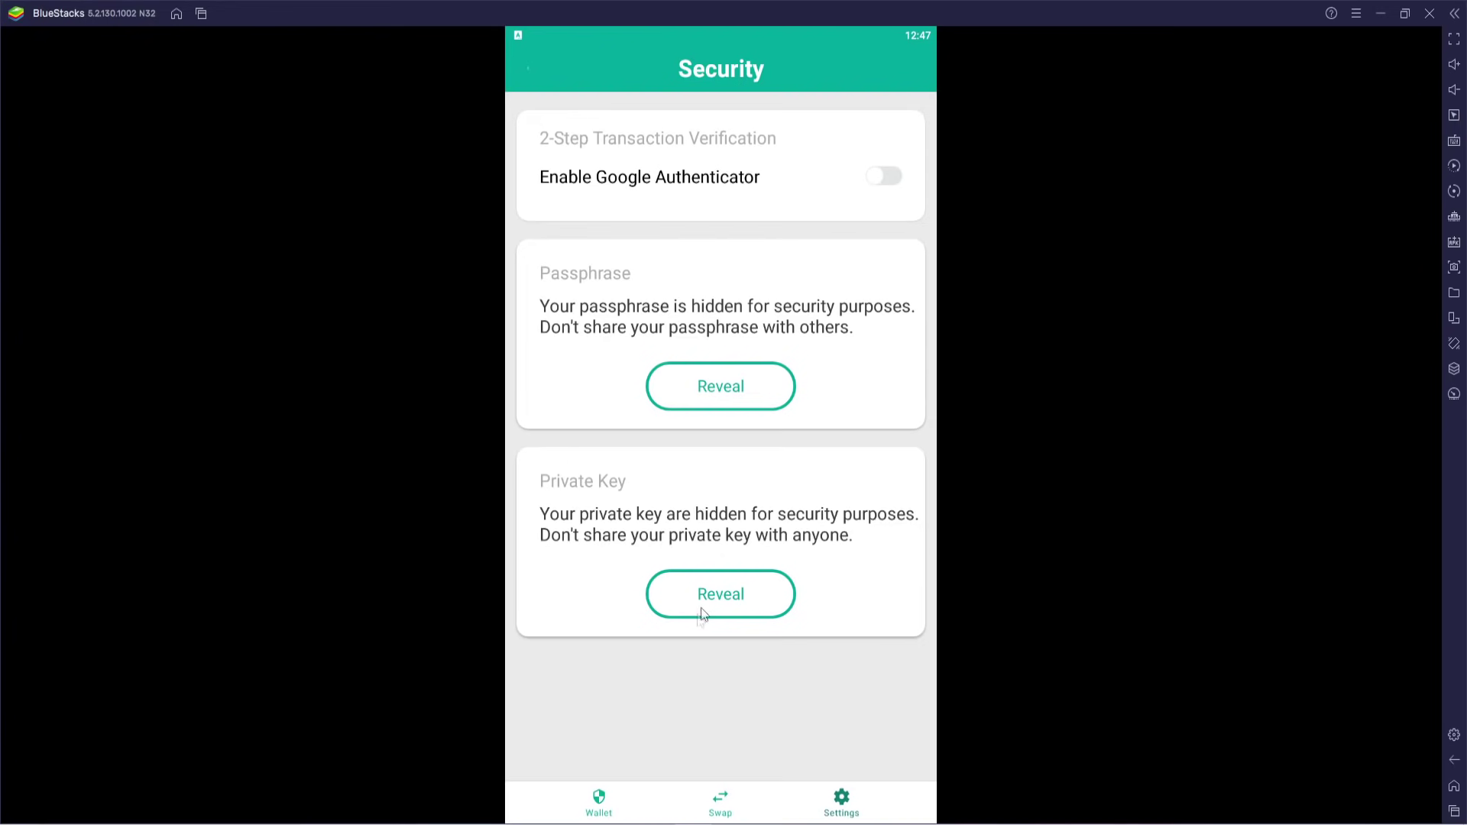
# Return to the wallet overview and look over the Ethereum tokens and the Top Gainers & Losers section
pyautogui.click(599, 802)
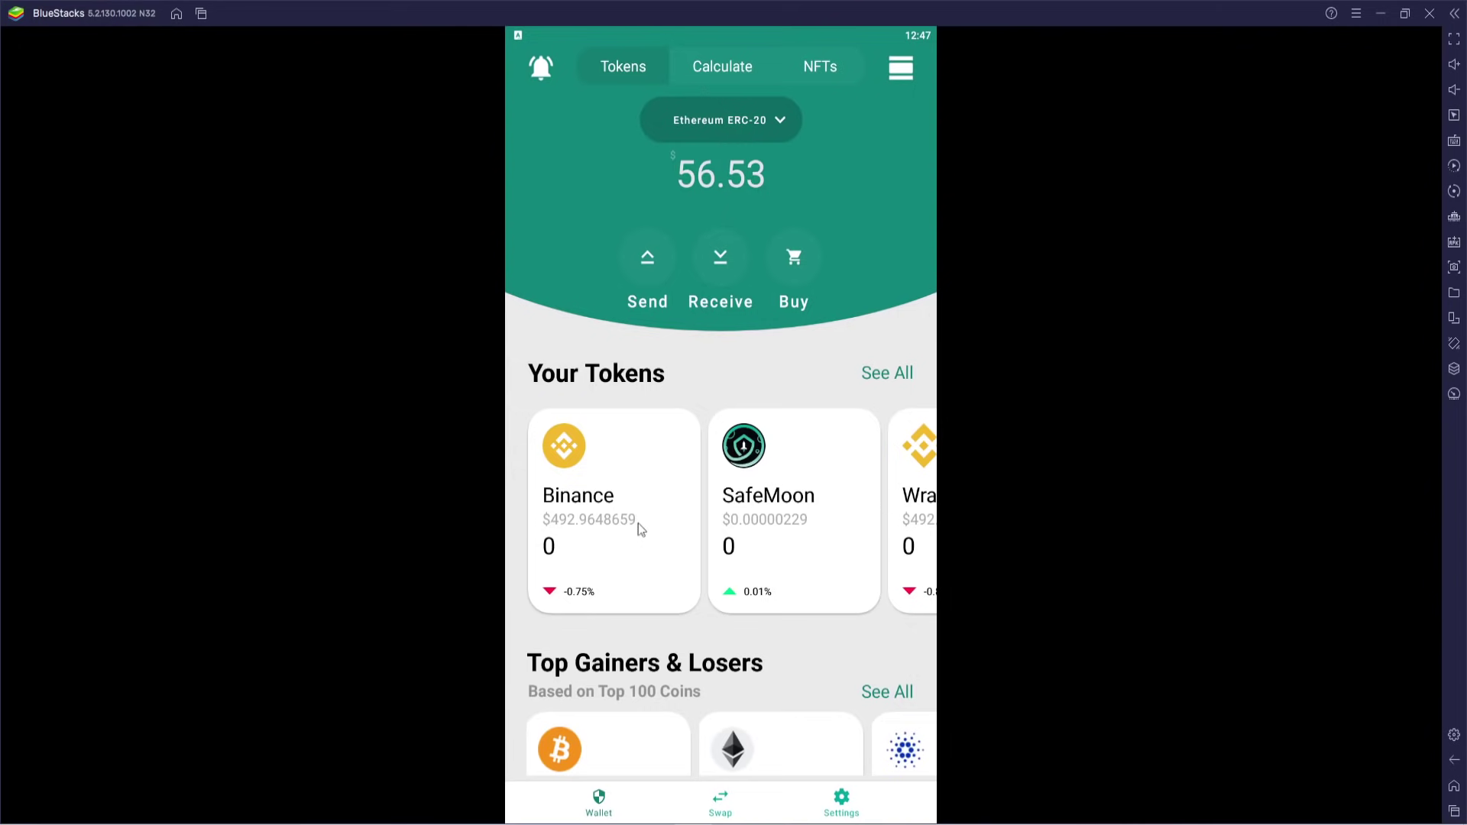
pyautogui.scroll(-2, 641, 523)
pyautogui.scroll(2, 648, 517)
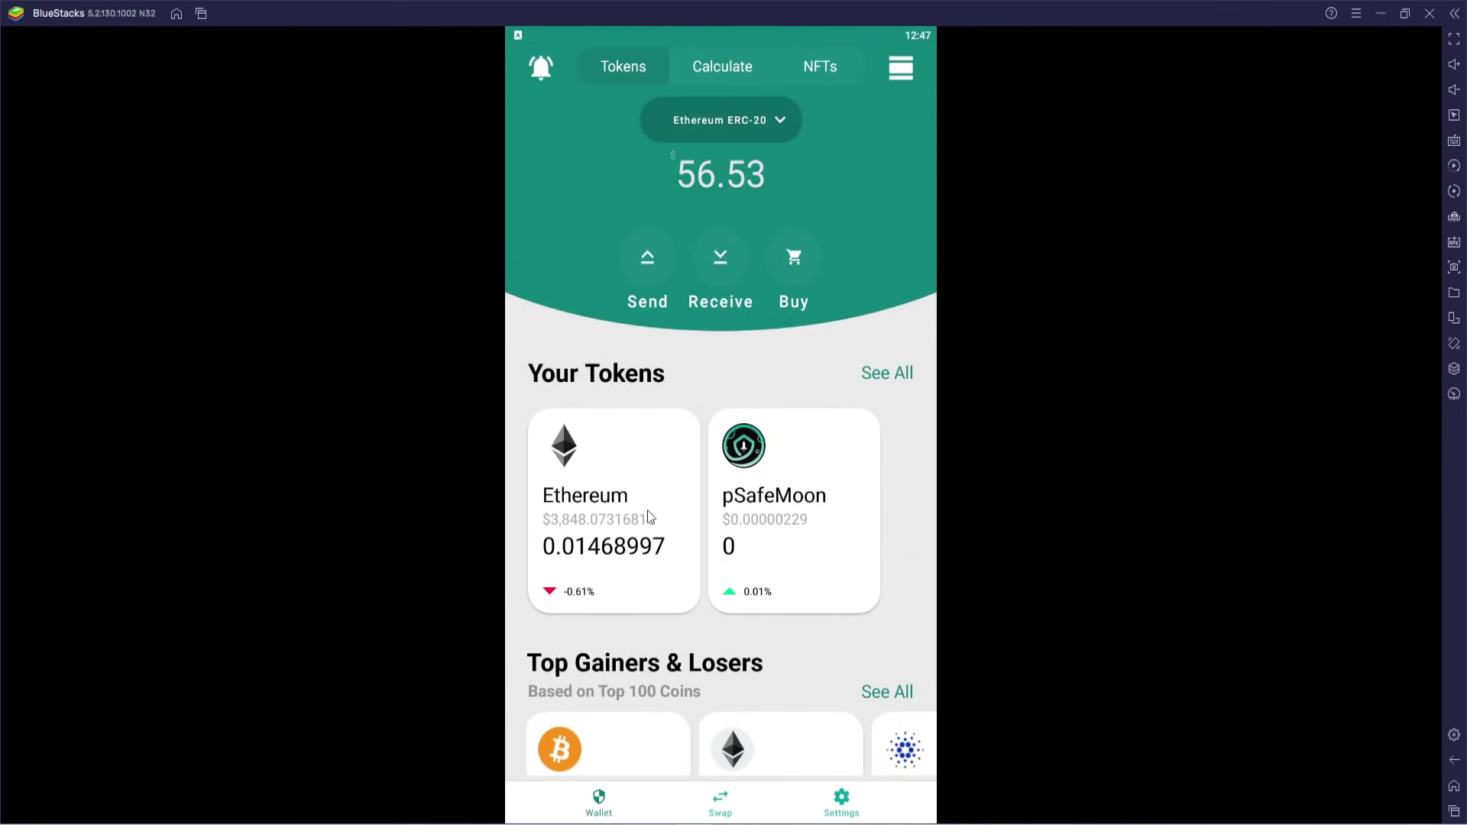
pyautogui.scroll(-2, 689, 386)
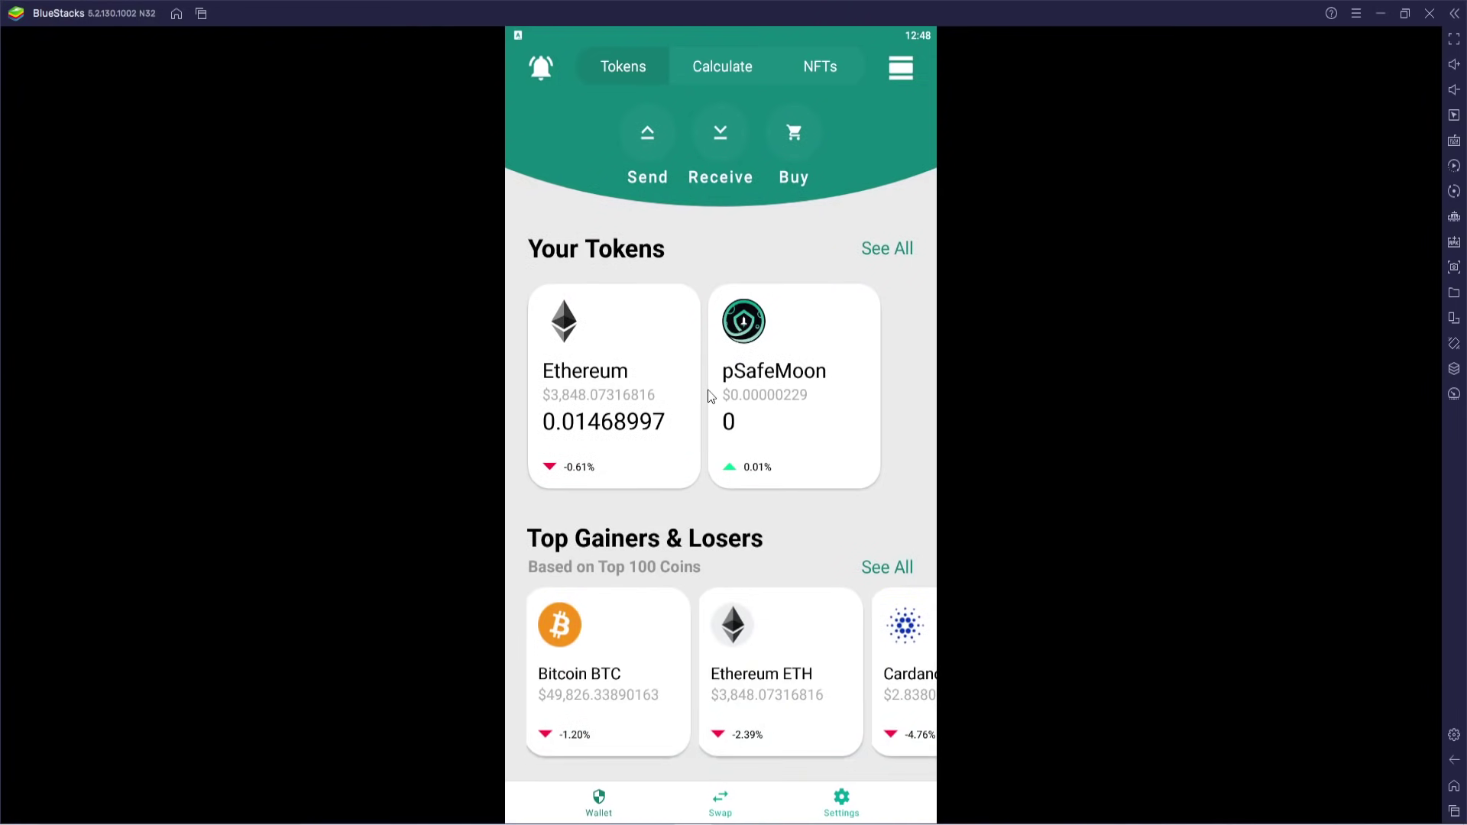
pyautogui.scroll(2, 708, 392)
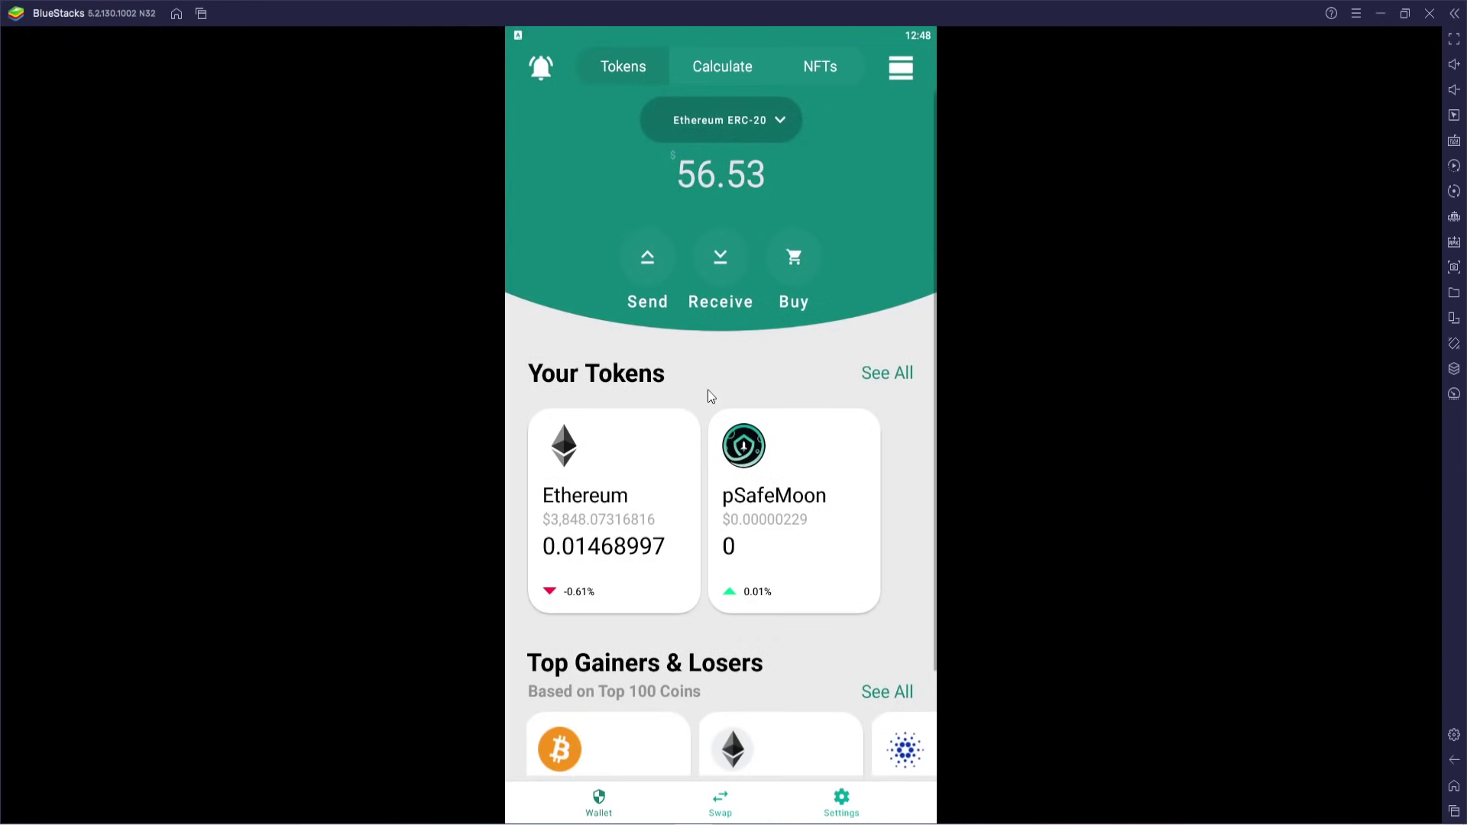
pyautogui.scroll(-2, 708, 390)
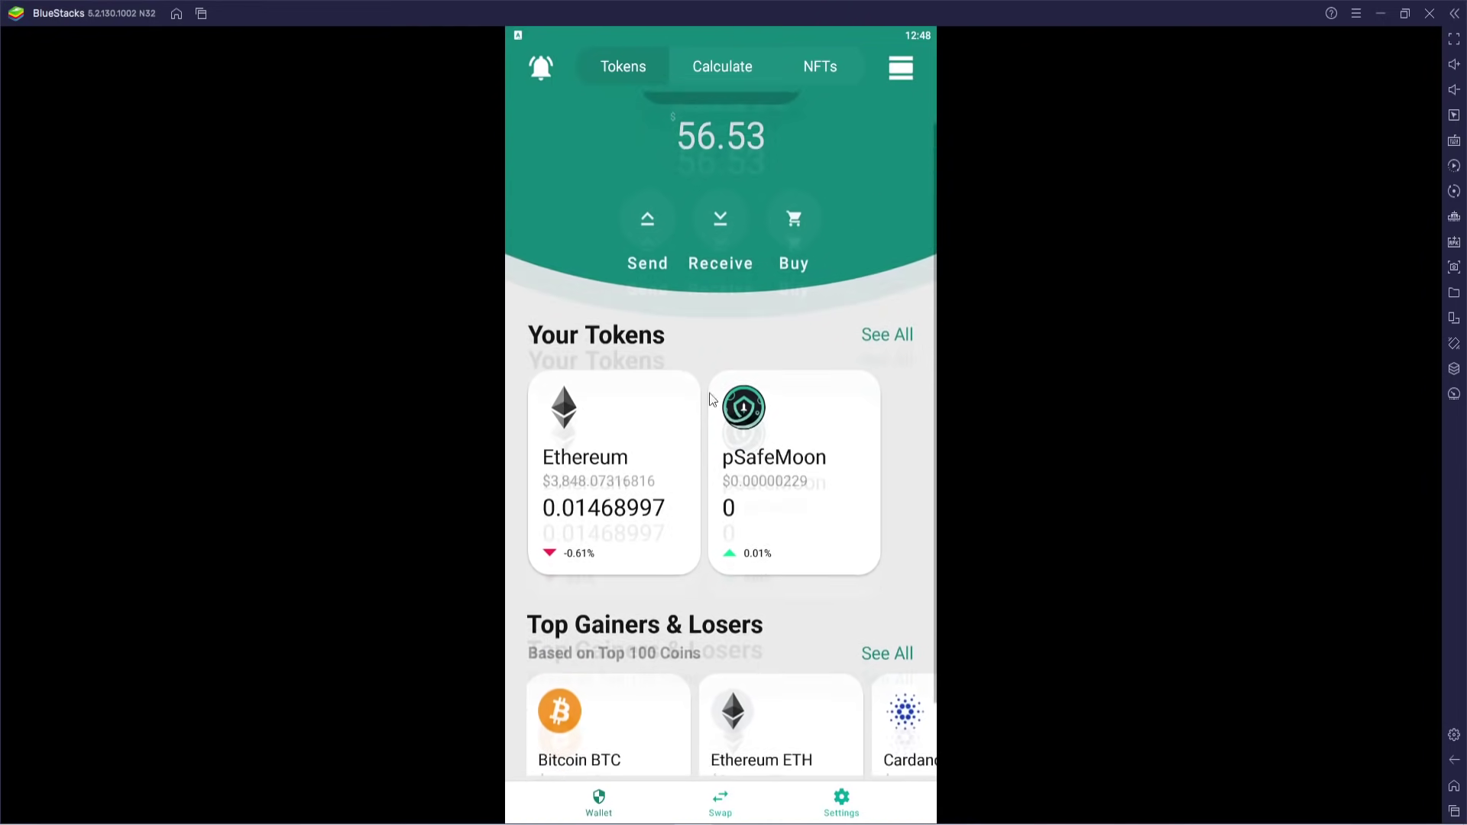
pyautogui.scroll(2, 709, 393)
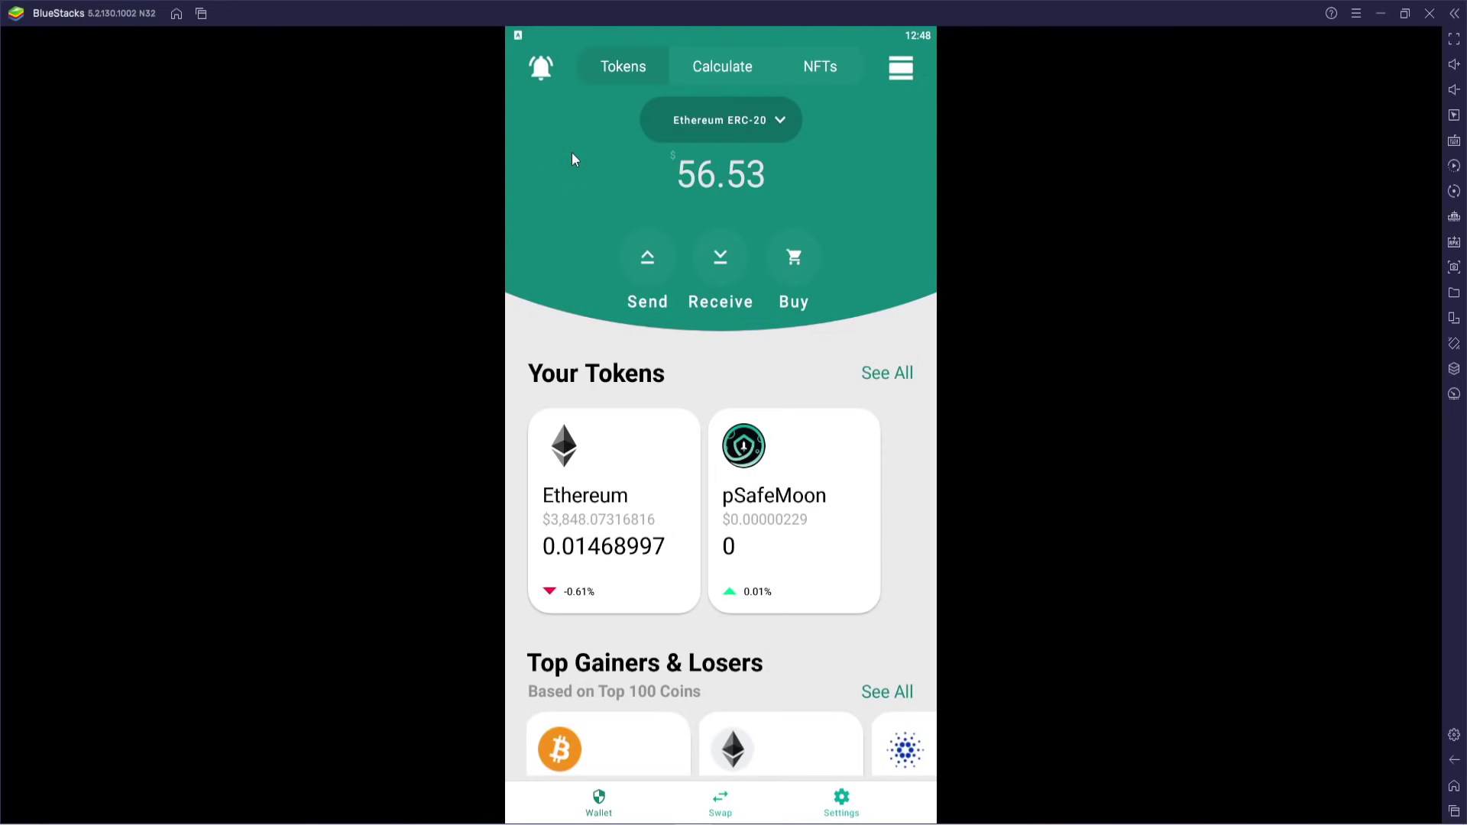
# Open the send form for Ethereum and allow SafeMoon camera access for scanning the recipient's QR code
pyautogui.click(645, 254)
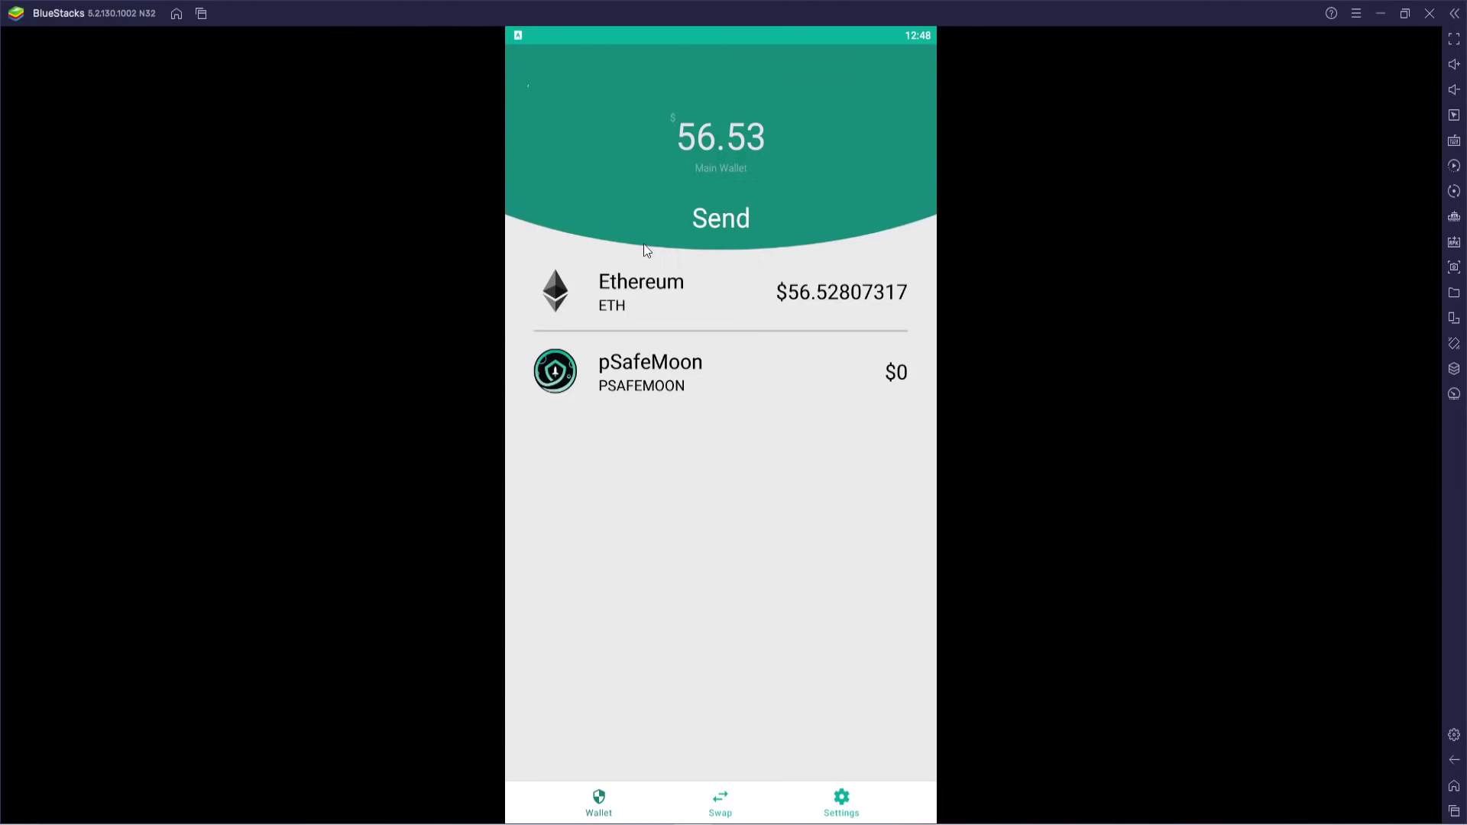
pyautogui.click(642, 294)
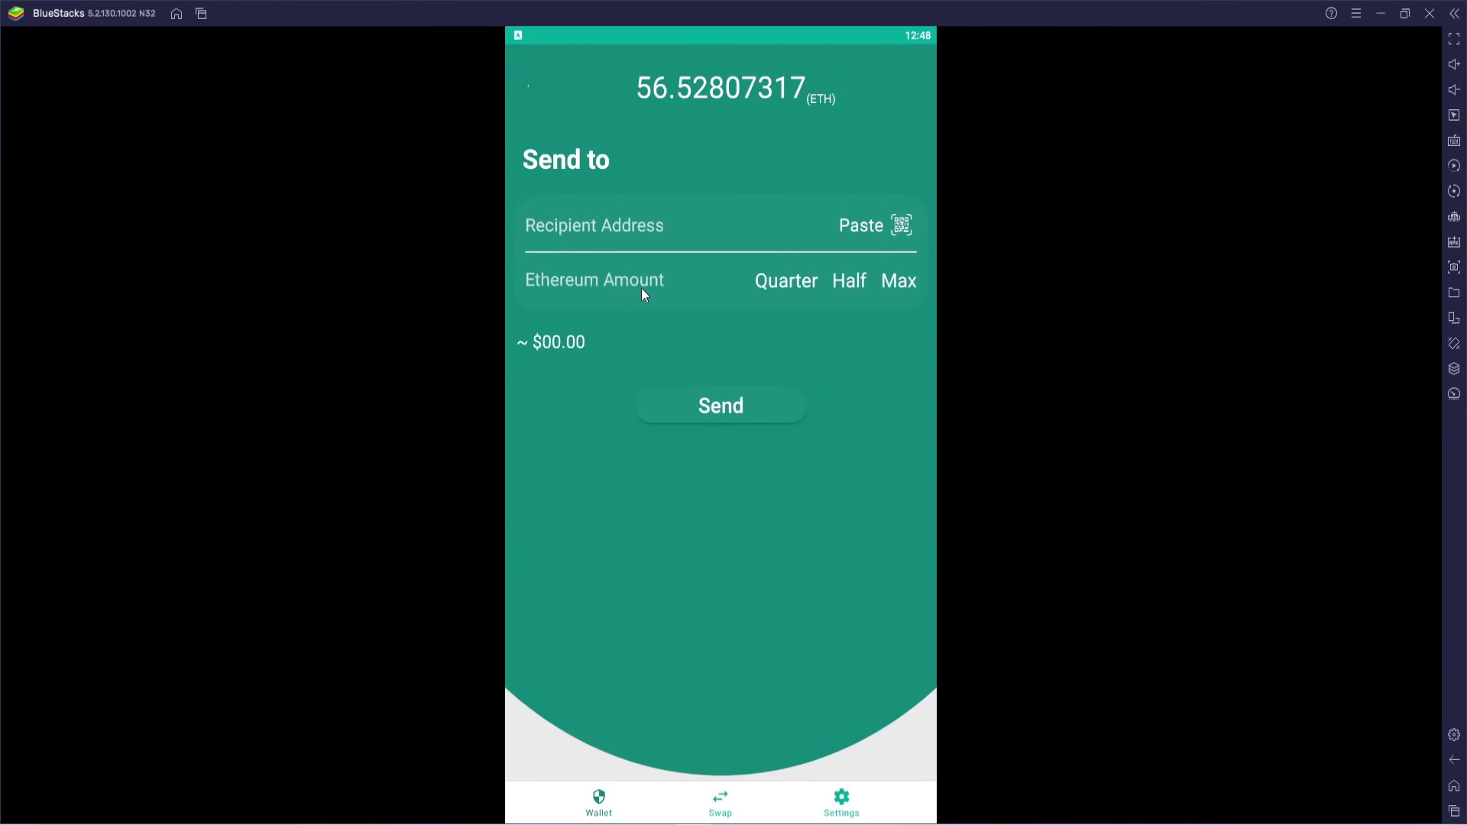
pyautogui.click(902, 226)
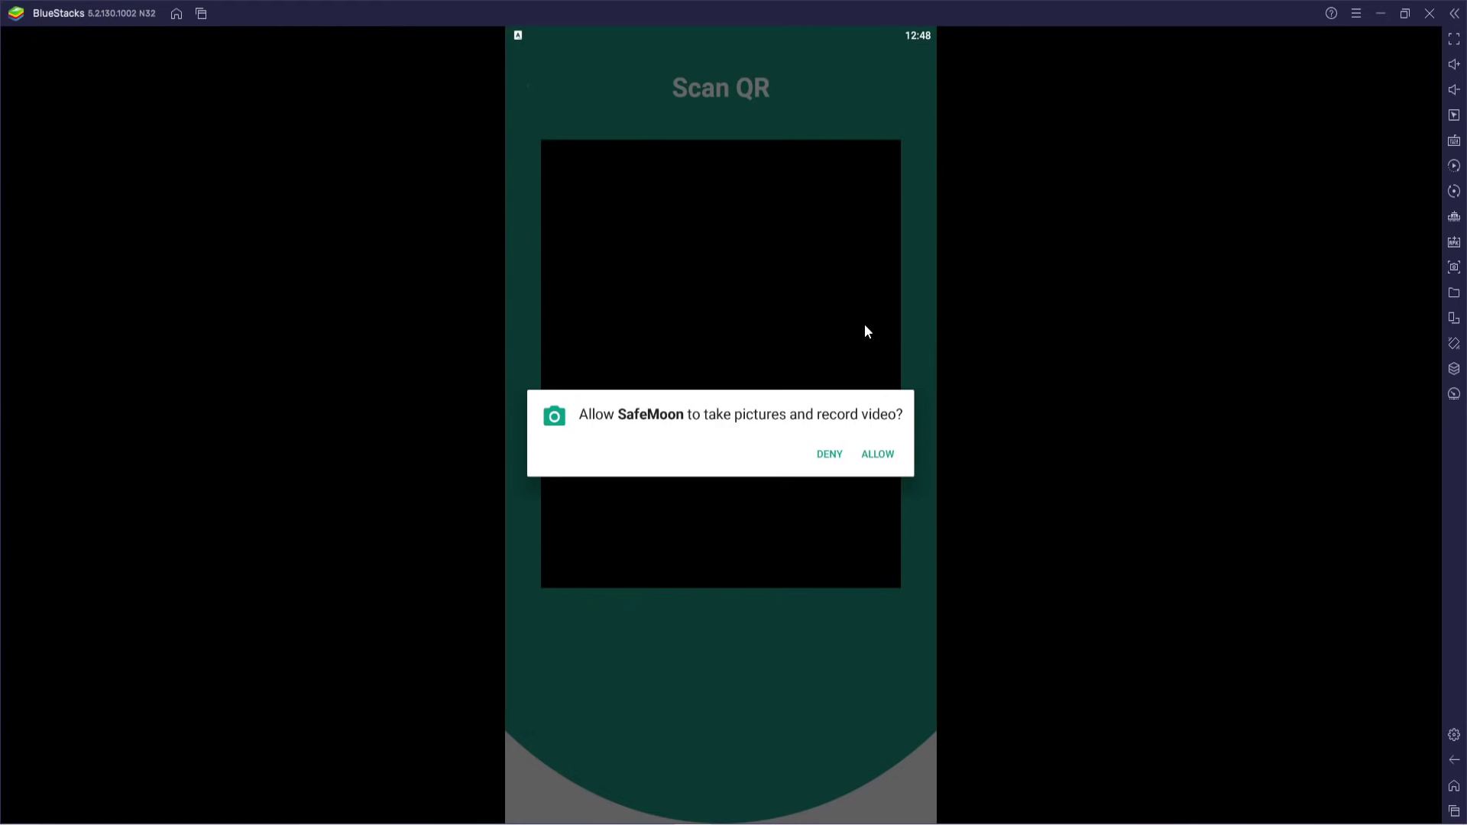
pyautogui.click(879, 454)
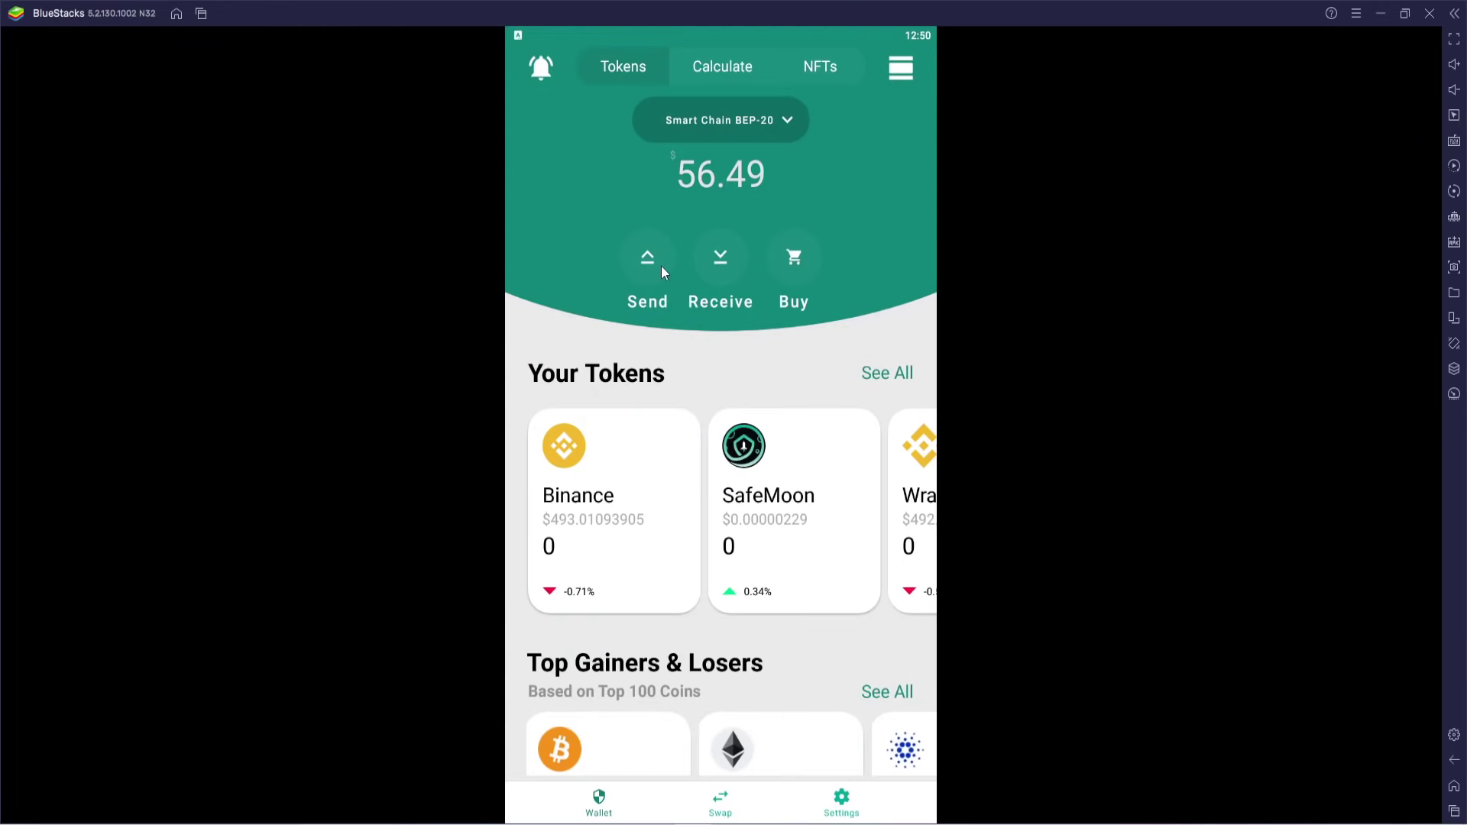
# View the sendable Smart Chain tokens, return to the overview and switch the network to Ethereum ERC-20
pyautogui.click(659, 263)
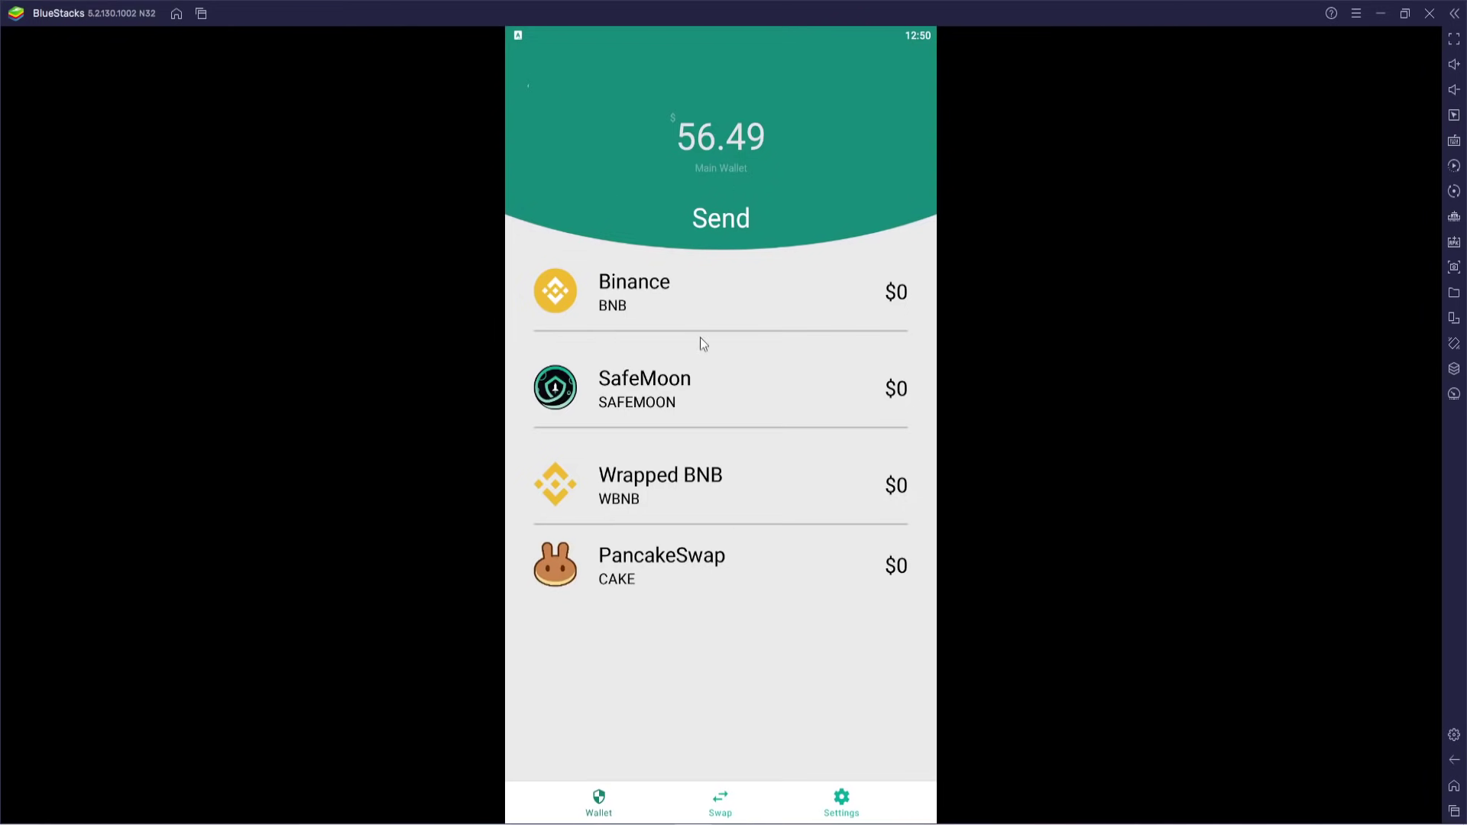
pyautogui.click(1454, 759)
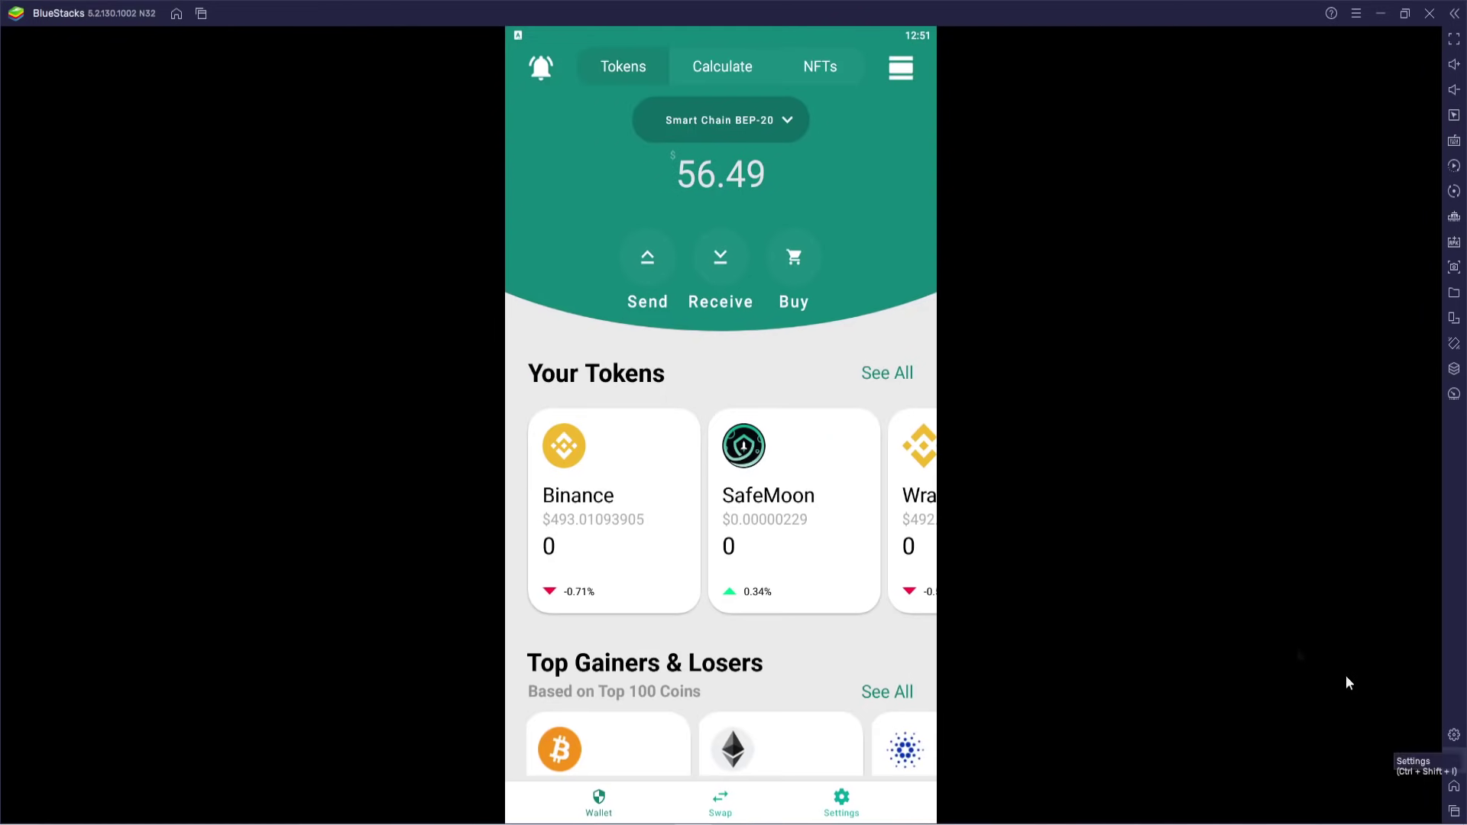
pyautogui.click(769, 122)
pyautogui.click(709, 203)
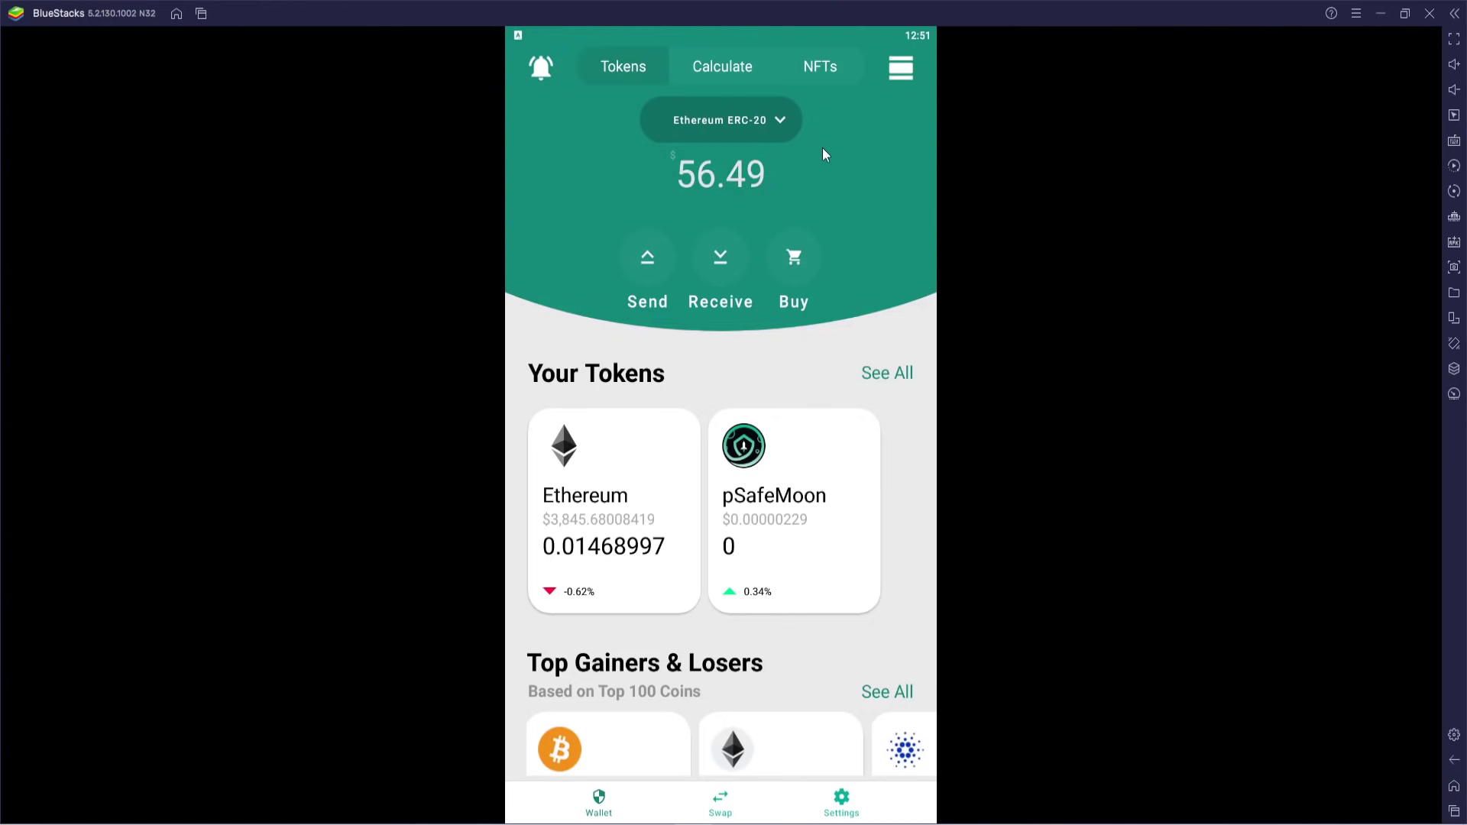
# Try an amount of 243,245 in the Ethereum send form, clear it and return to the wallet overview
pyautogui.click(644, 250)
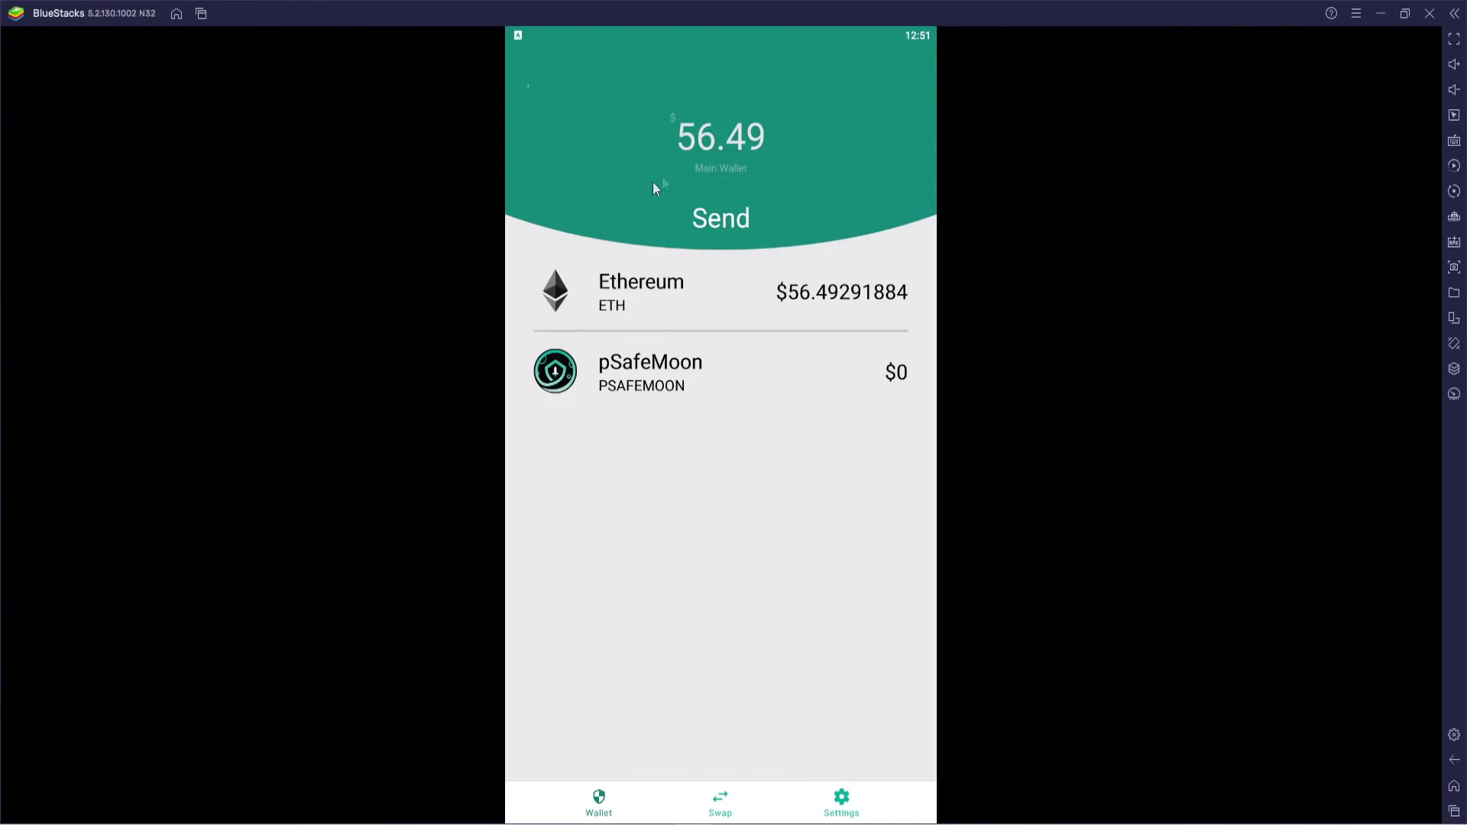
pyautogui.click(841, 298)
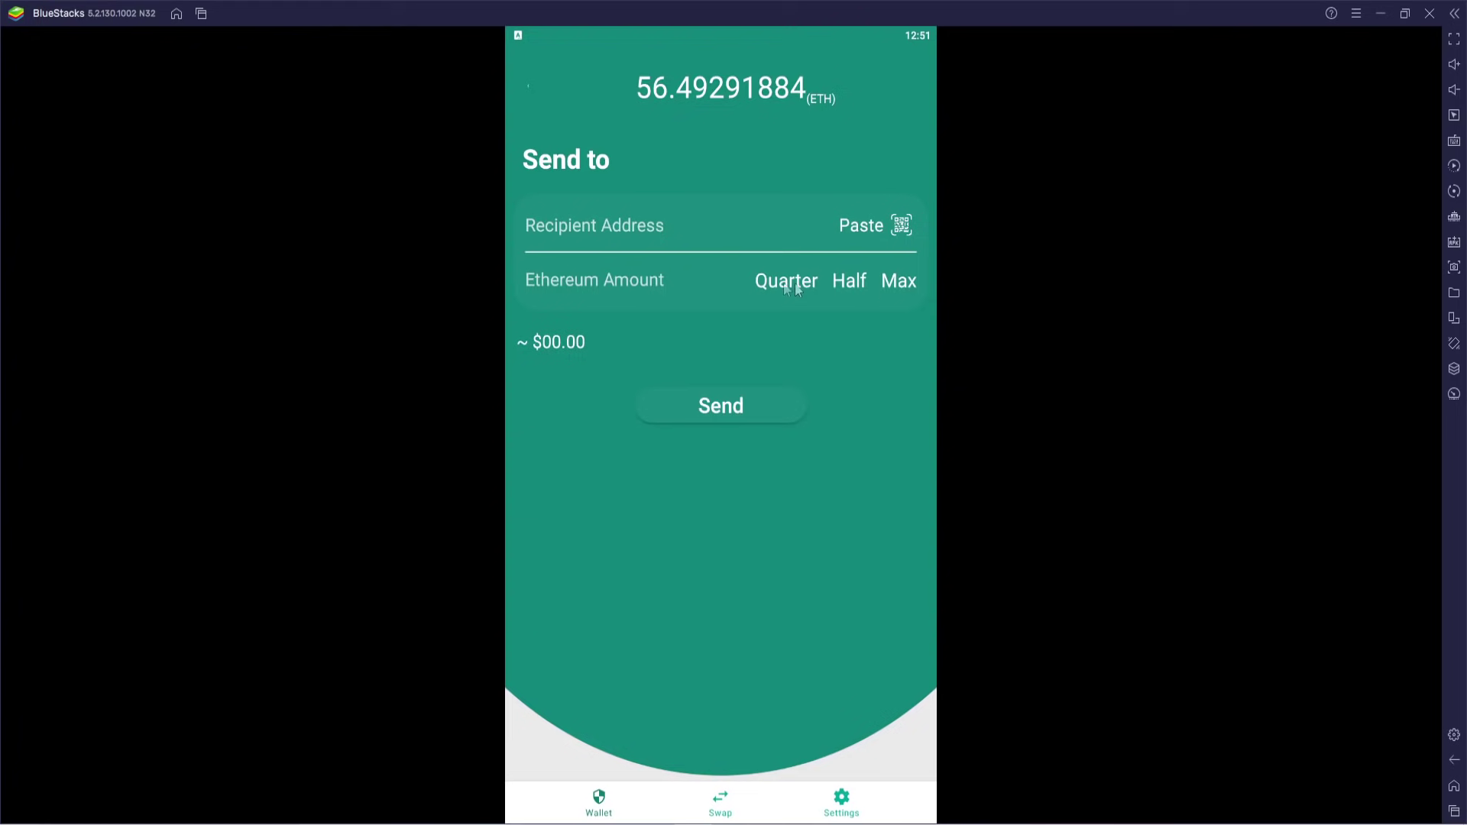
pyautogui.click(646, 280)
pyautogui.write('243245')
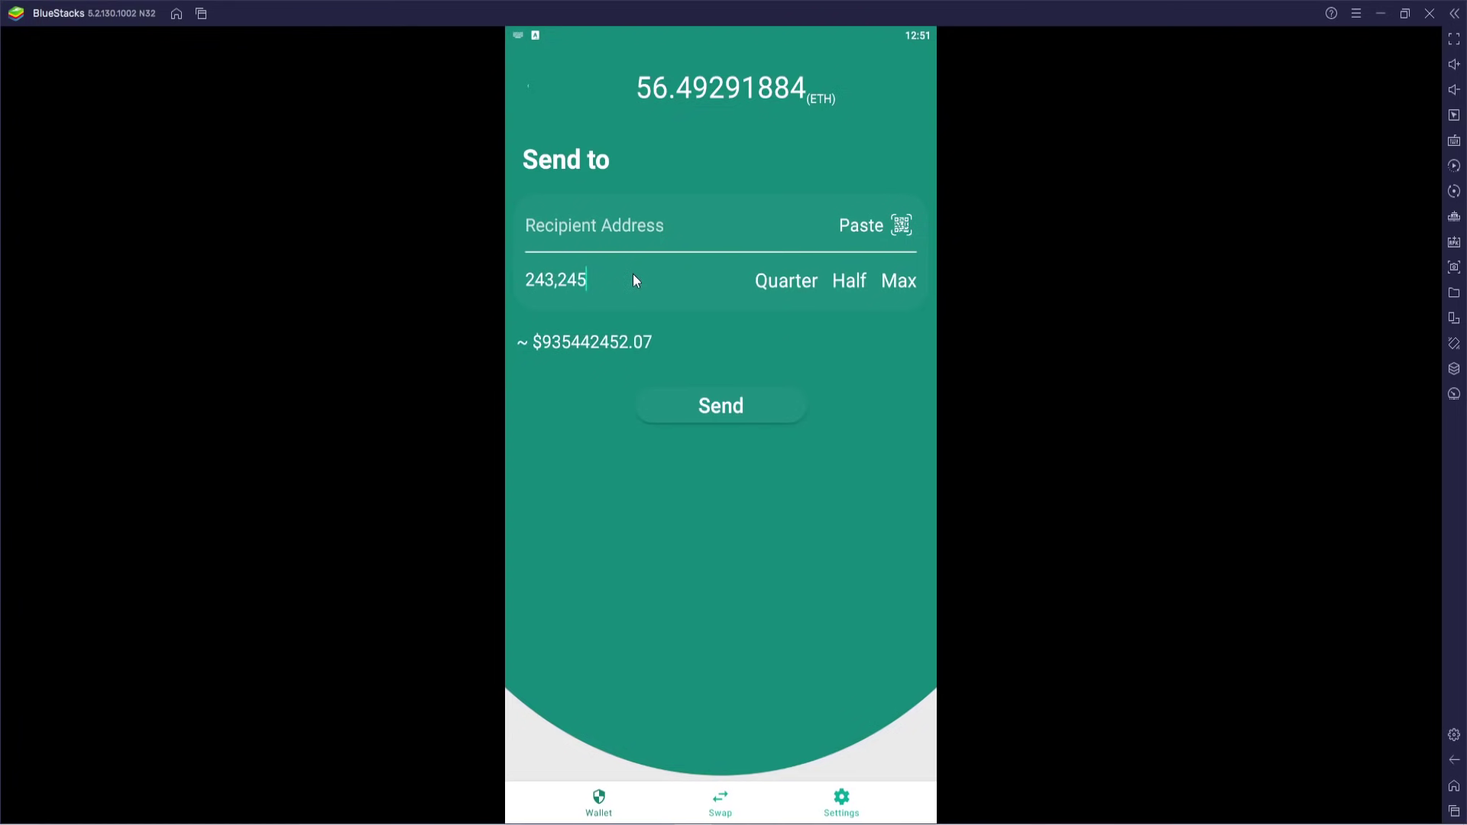
pyautogui.press('BackSpace')
pyautogui.press('BackSpace')
pyautogui.press('BackSpace')
pyautogui.press('BackSpace')
pyautogui.press('BackSpace')
pyautogui.press('BackSpace')
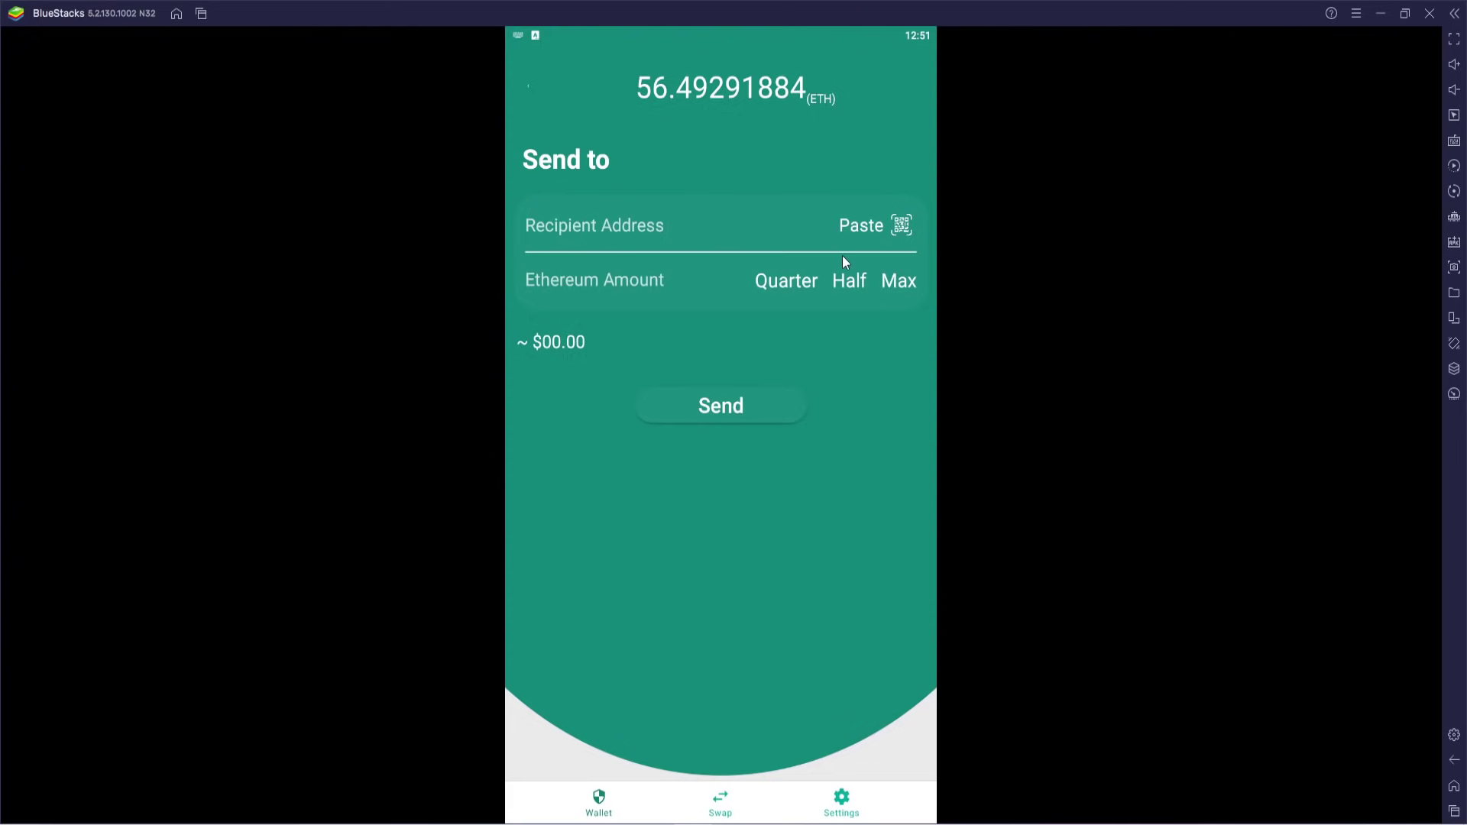
pyautogui.click(600, 808)
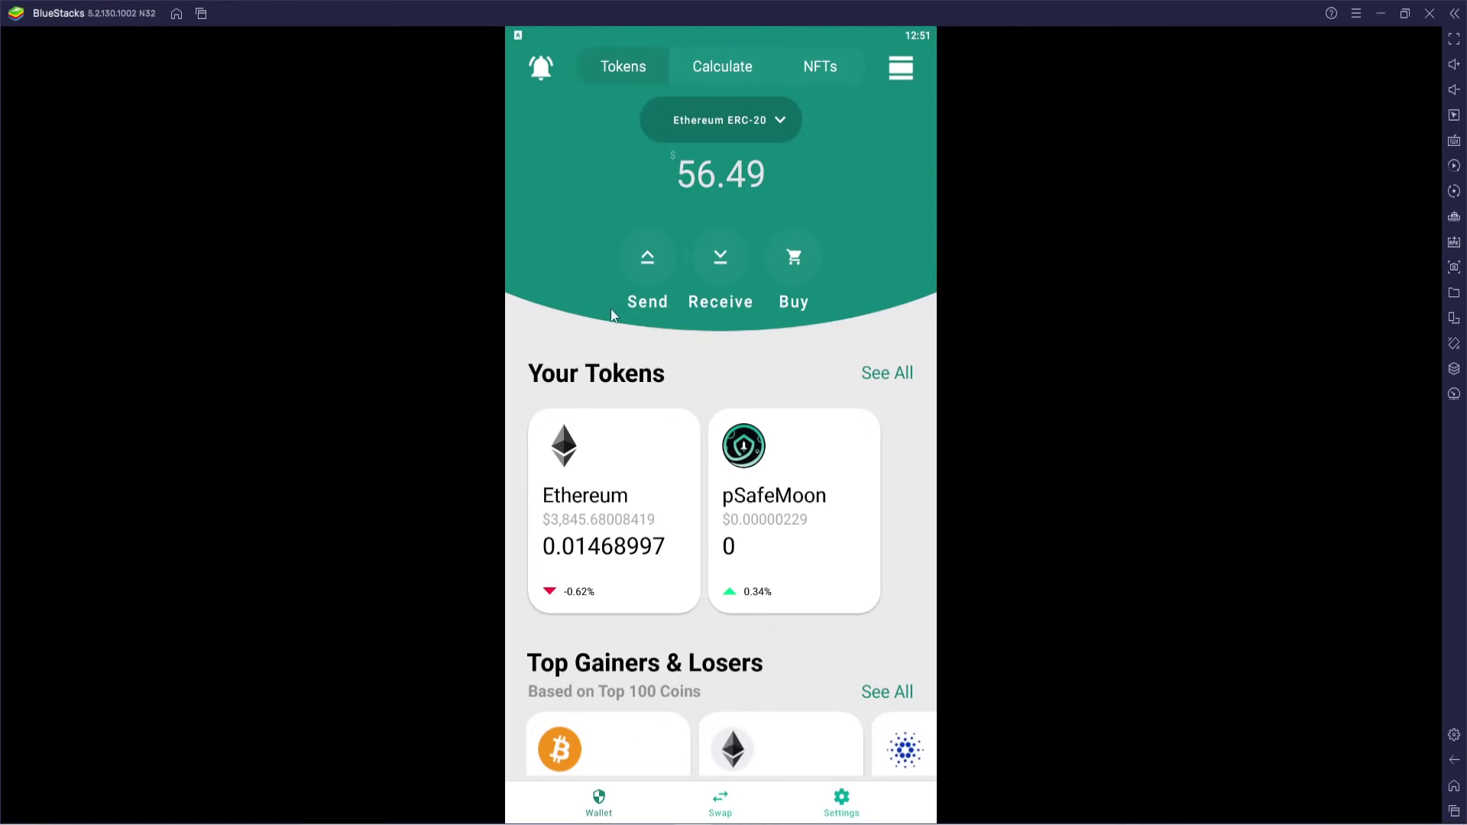
# Copy the wallet address for receiving Ethereum and return to the wallet overview
pyautogui.click(721, 260)
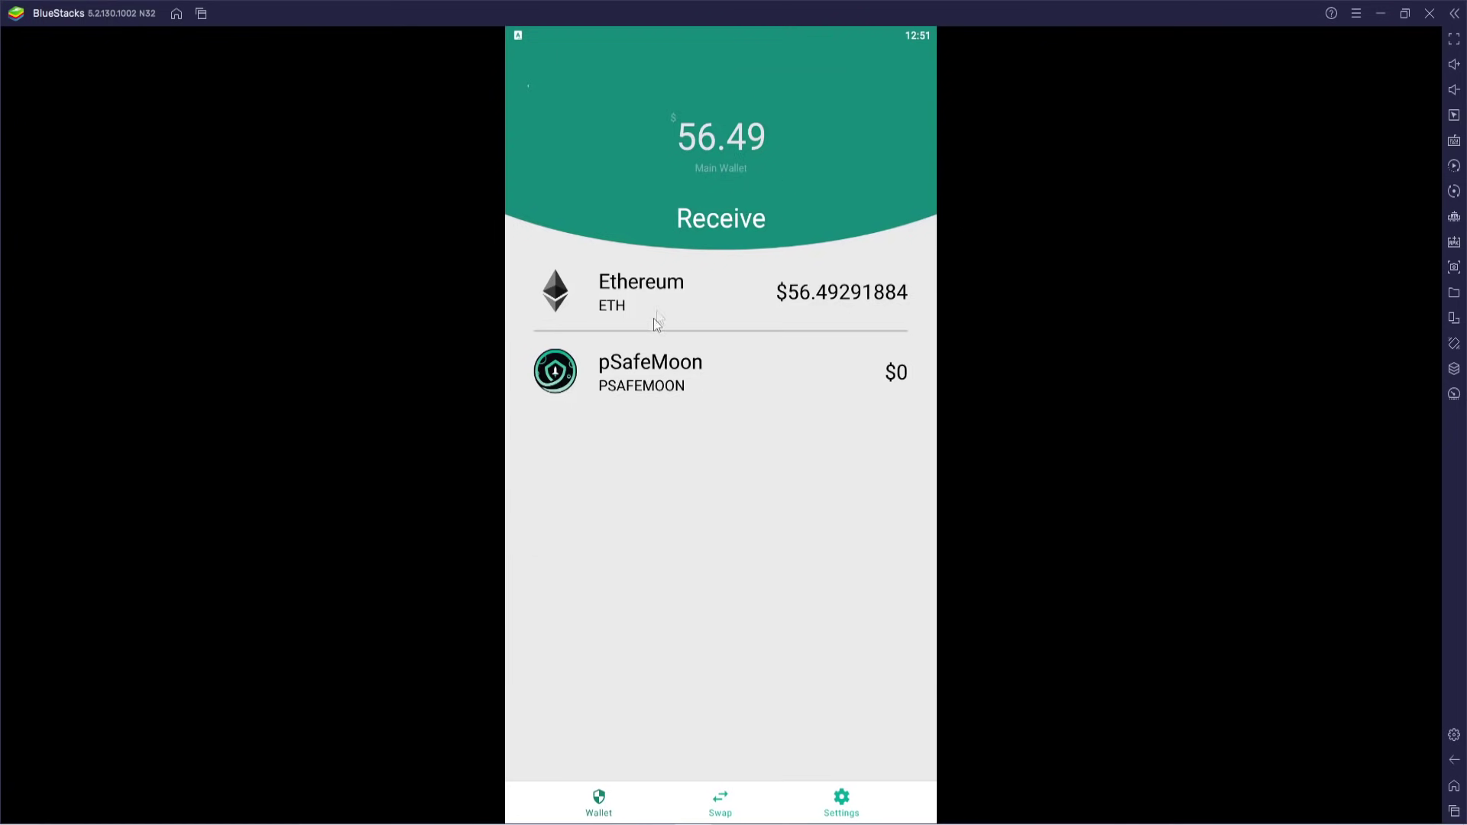
pyautogui.click(667, 290)
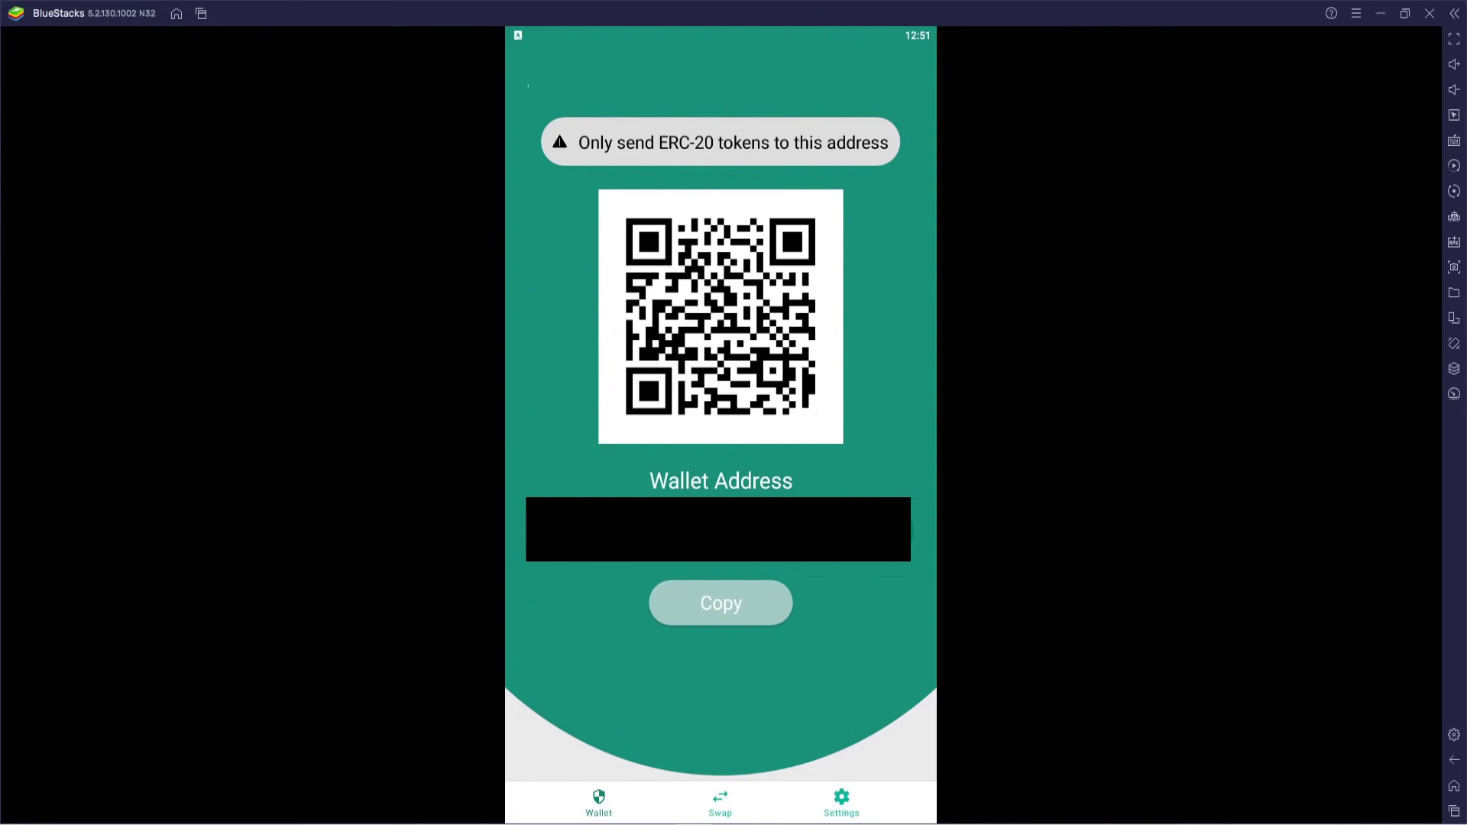
pyautogui.click(726, 604)
pyautogui.click(609, 801)
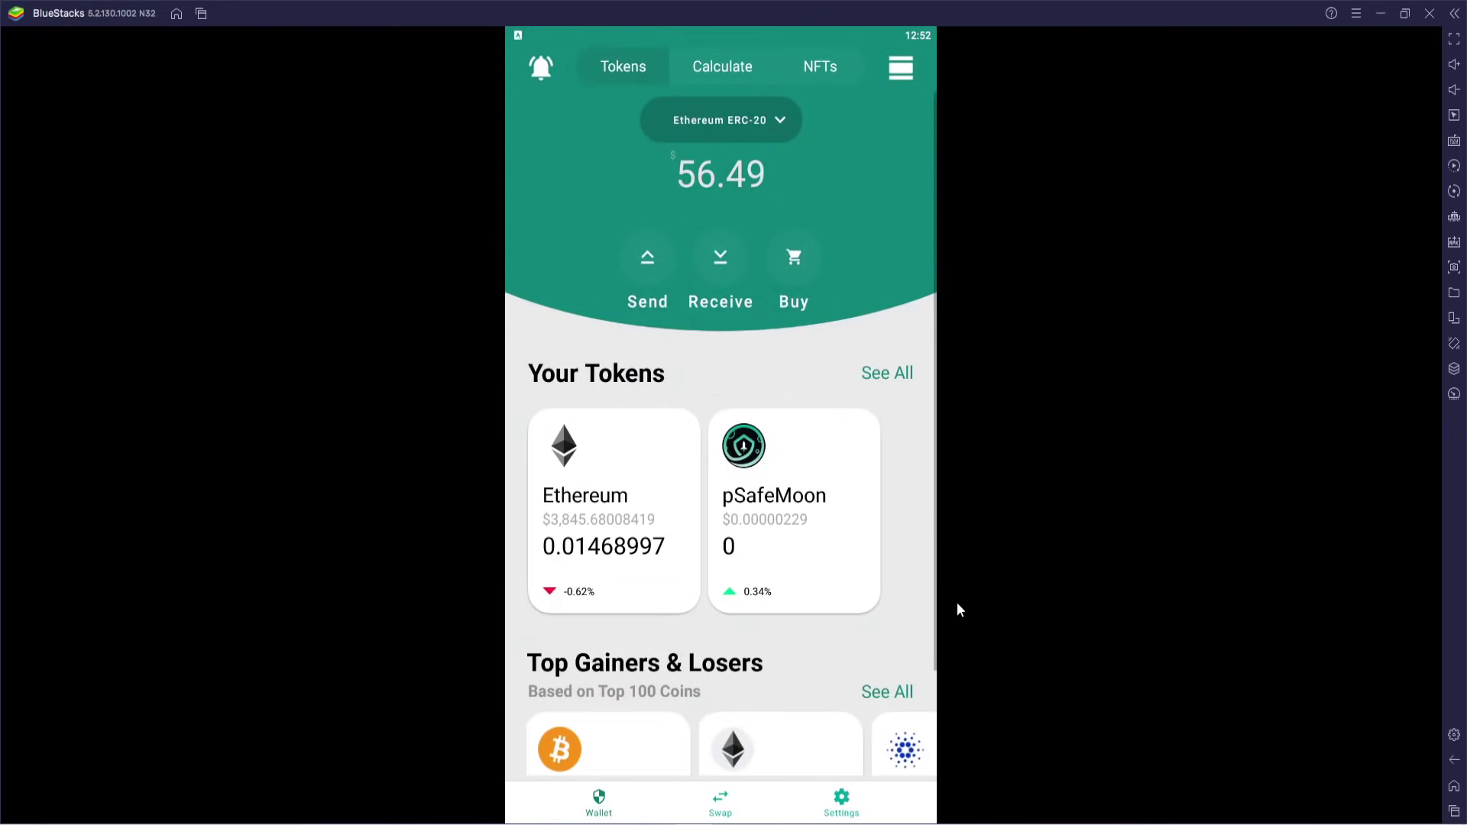
# View pSafeMoon's price chart from the wallet overview over the 8H range and close the chart
pyautogui.scroll(-2, 846, 597)
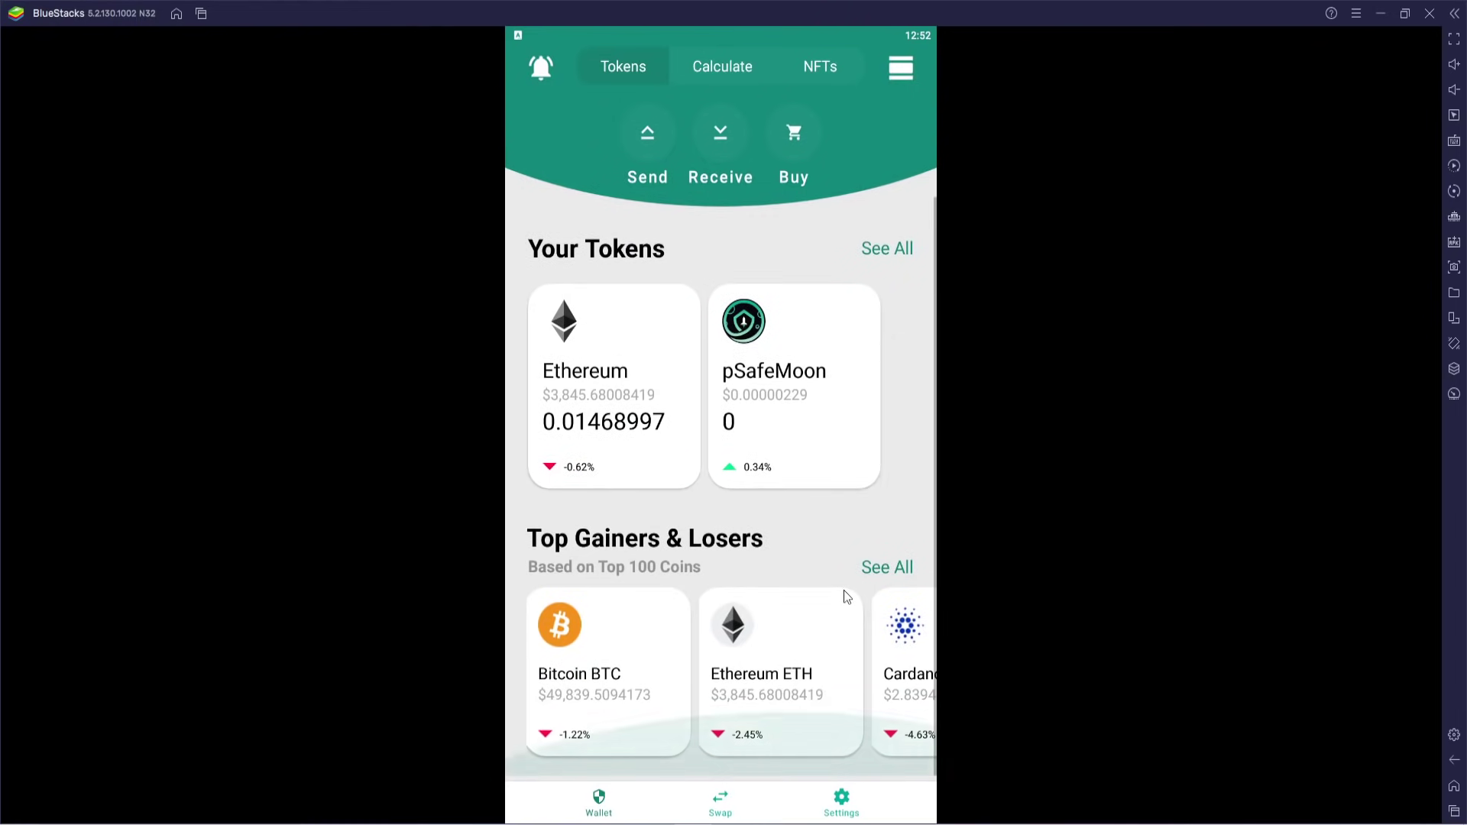
pyautogui.scroll(2, 842, 590)
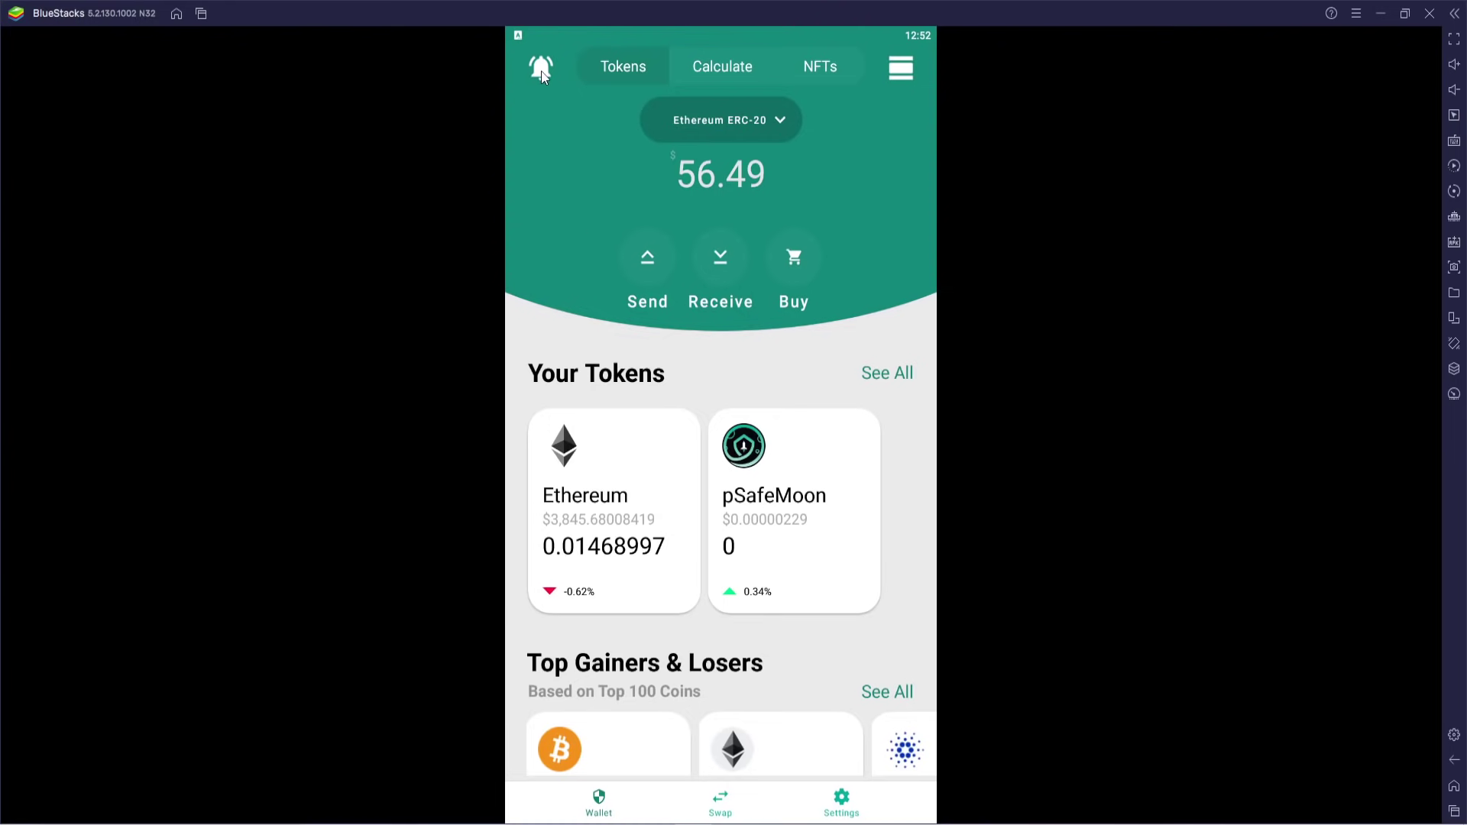
pyautogui.scroll(-3, 714, 439)
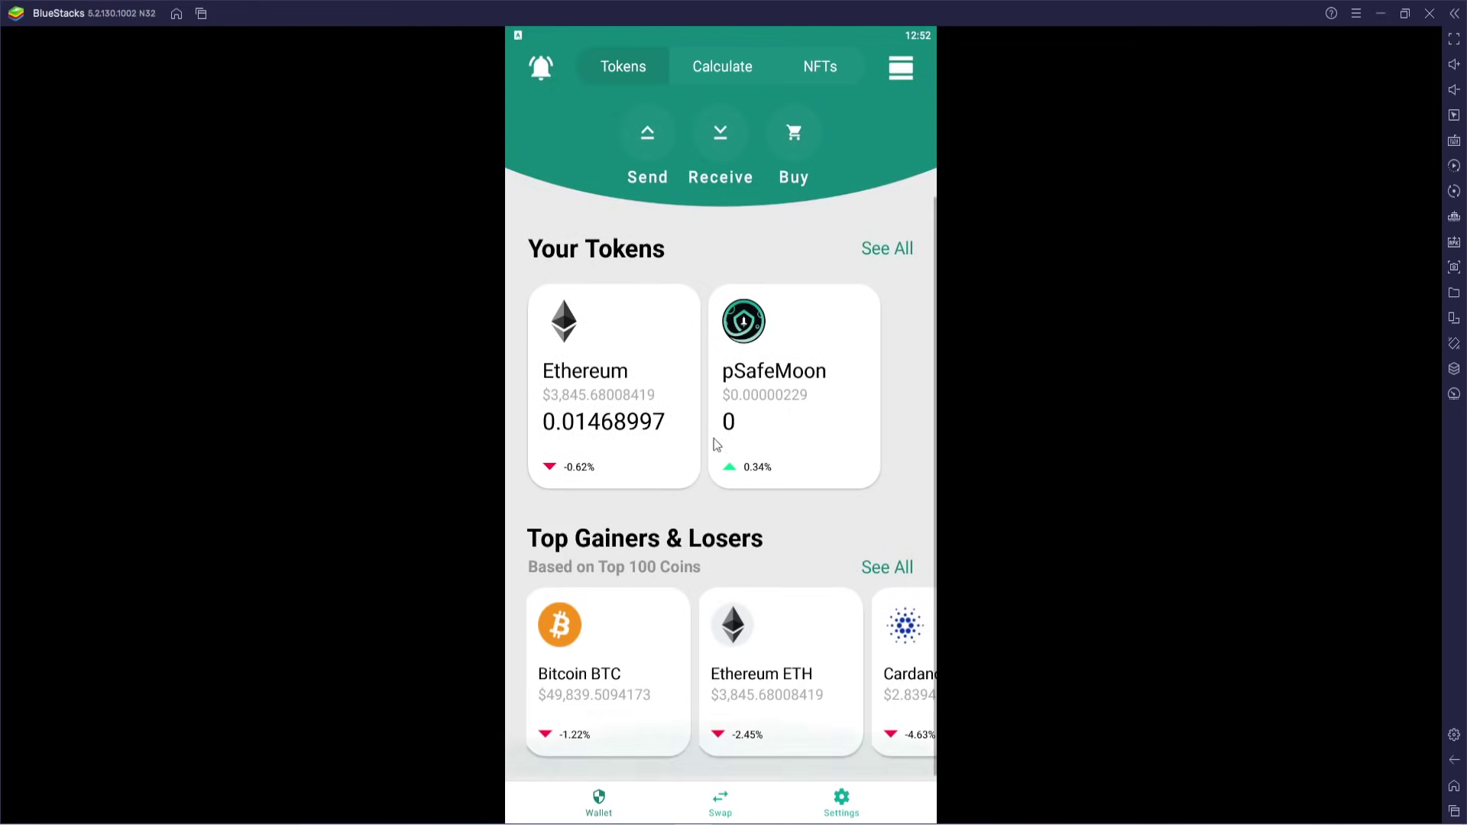
pyautogui.scroll(3, 867, 503)
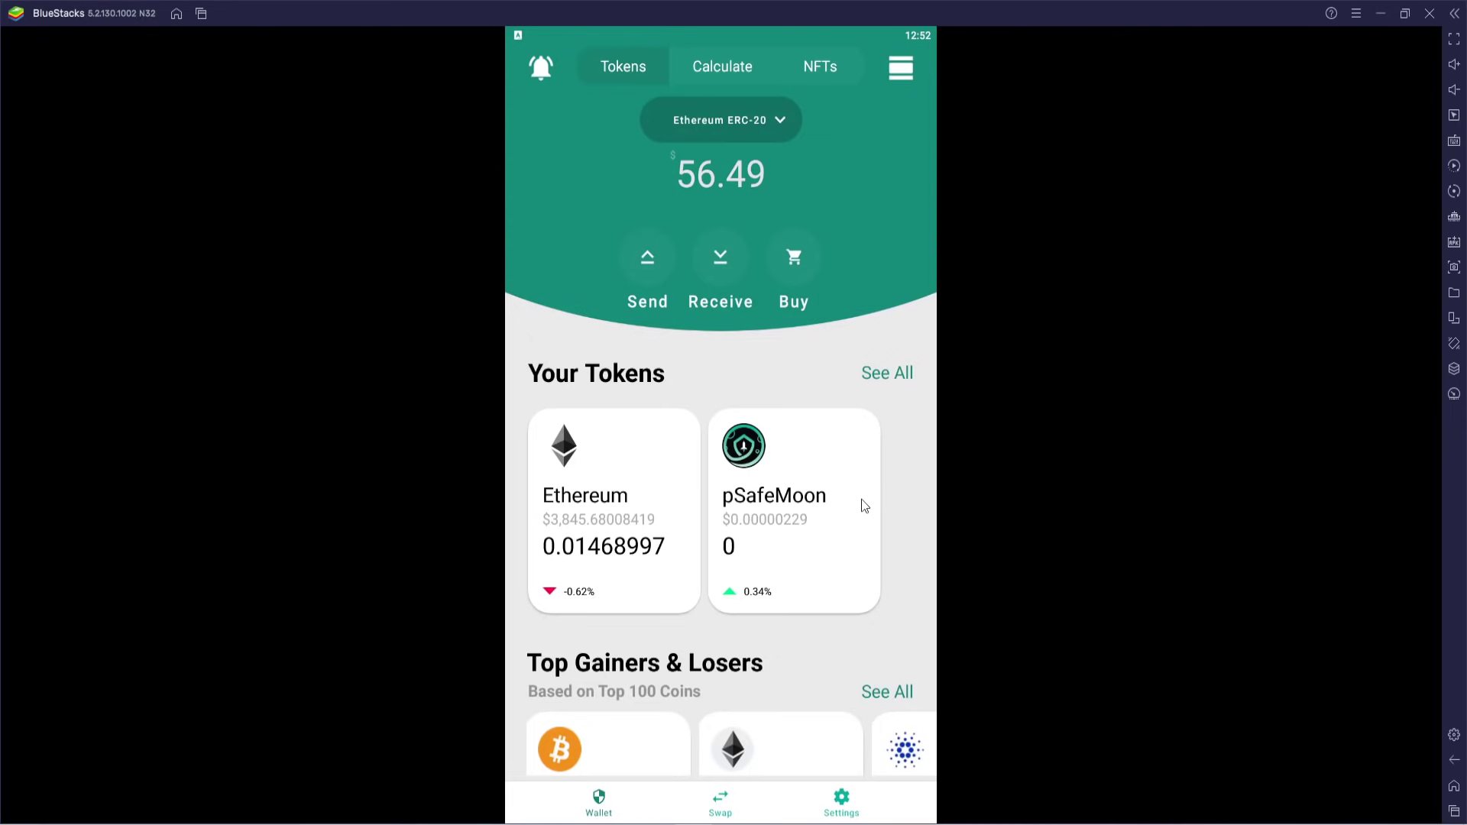
pyautogui.click(773, 468)
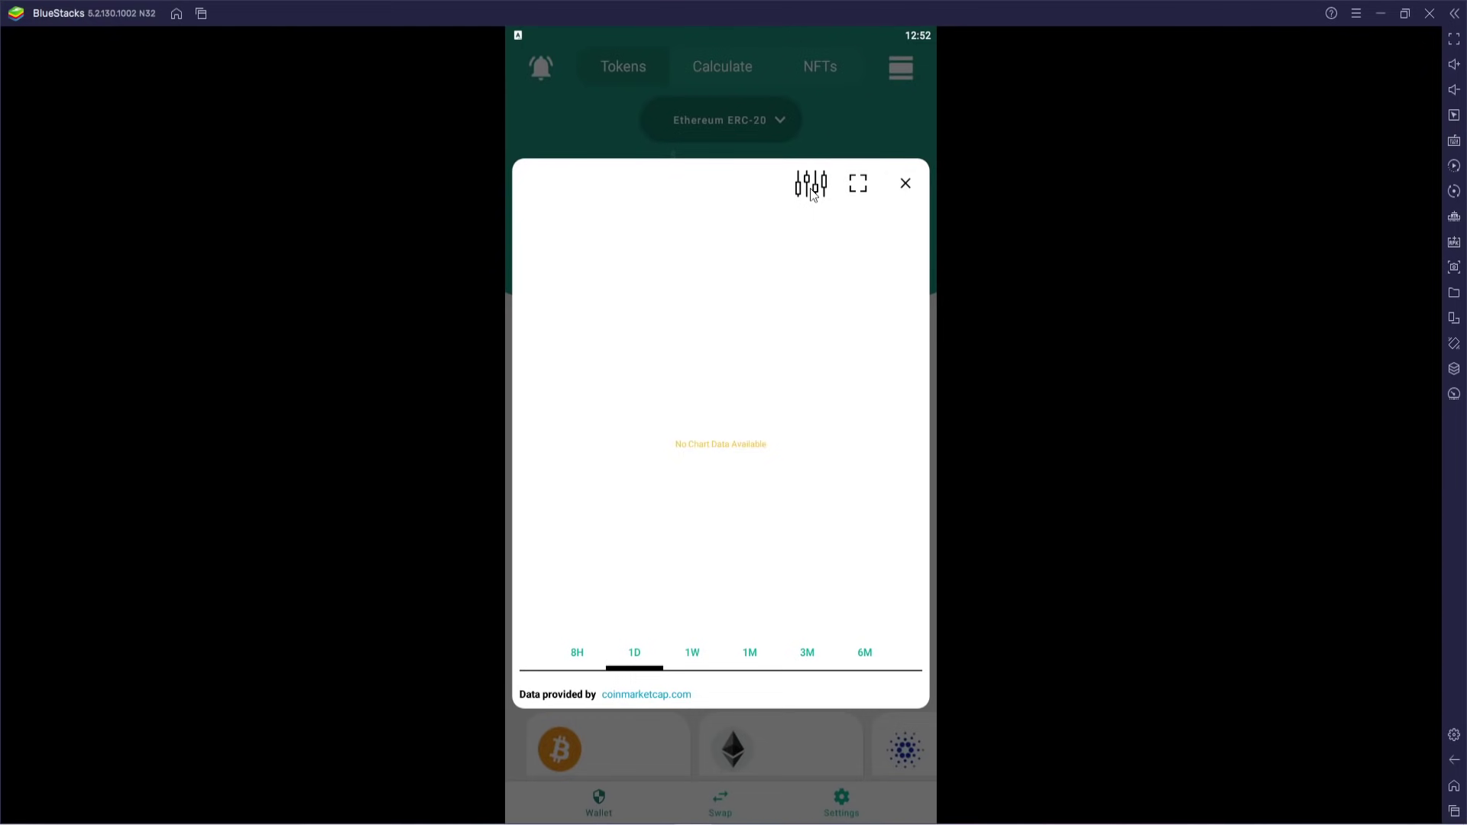
pyautogui.click(572, 652)
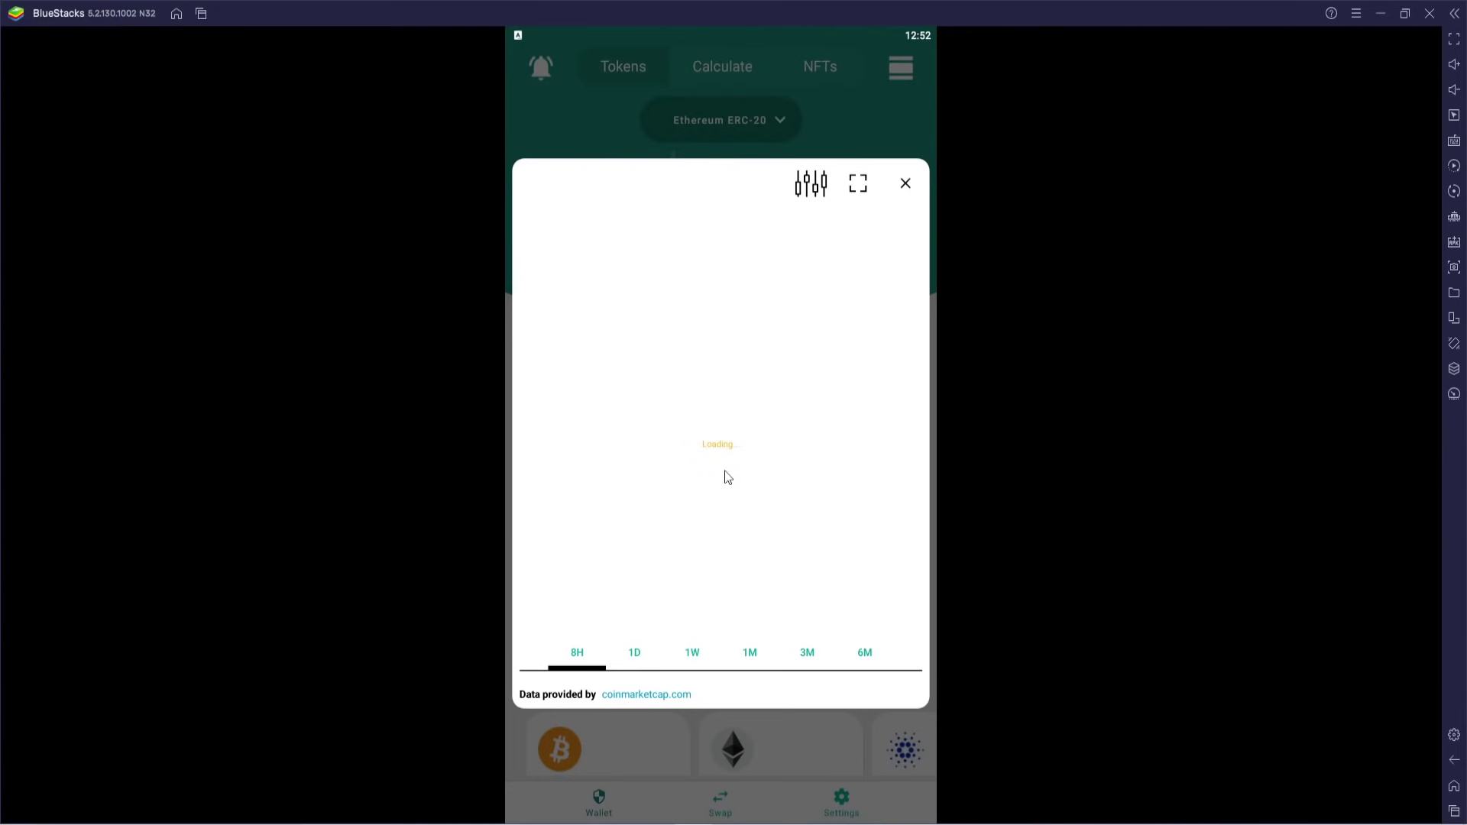
pyautogui.click(907, 184)
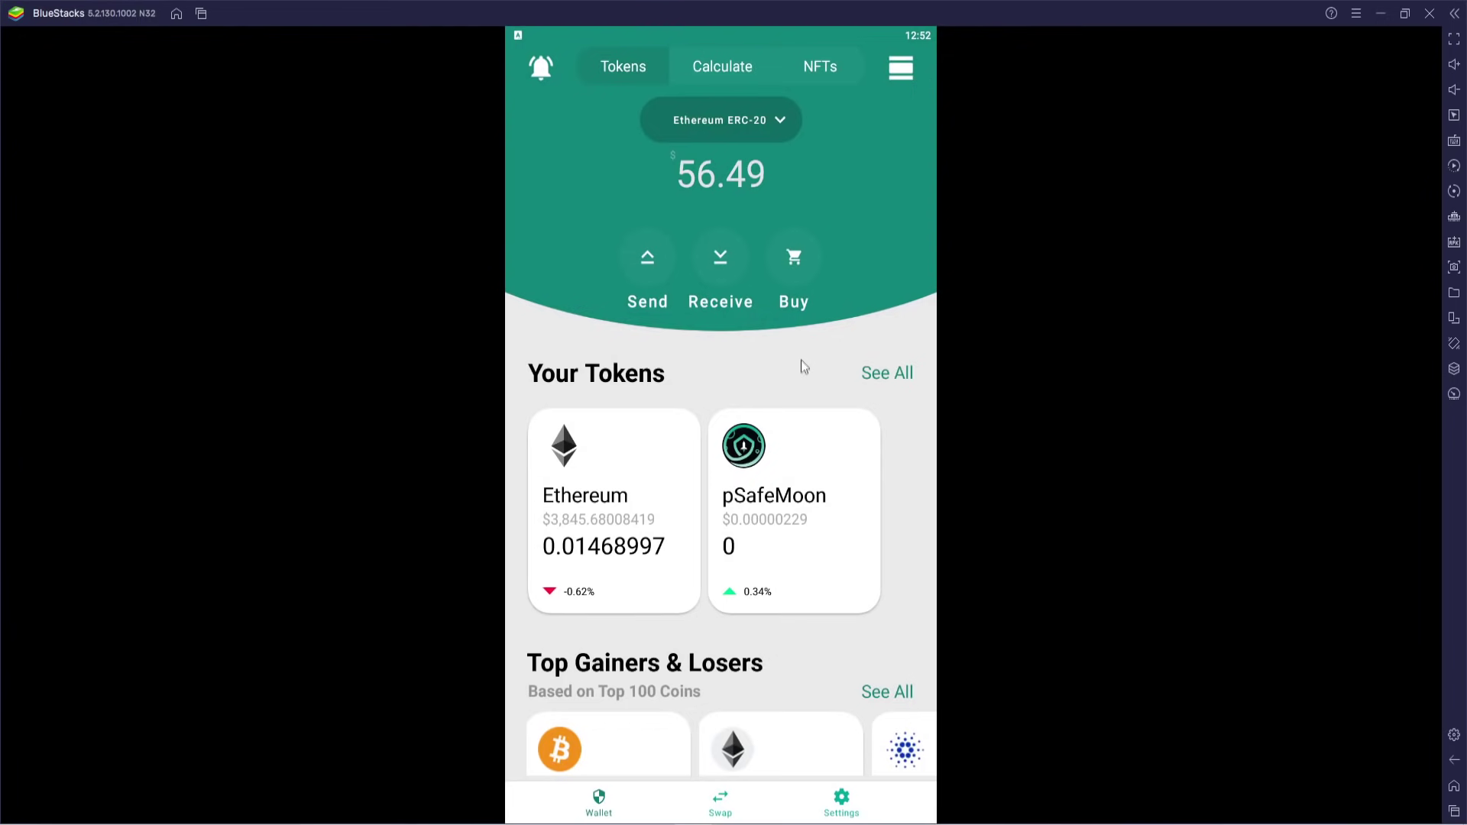
# Look through the Calculate and NFTs sections, and open the full My Tokens list
pyautogui.scroll(-3, 801, 359)
pyautogui.scroll(3, 800, 361)
pyautogui.click(718, 64)
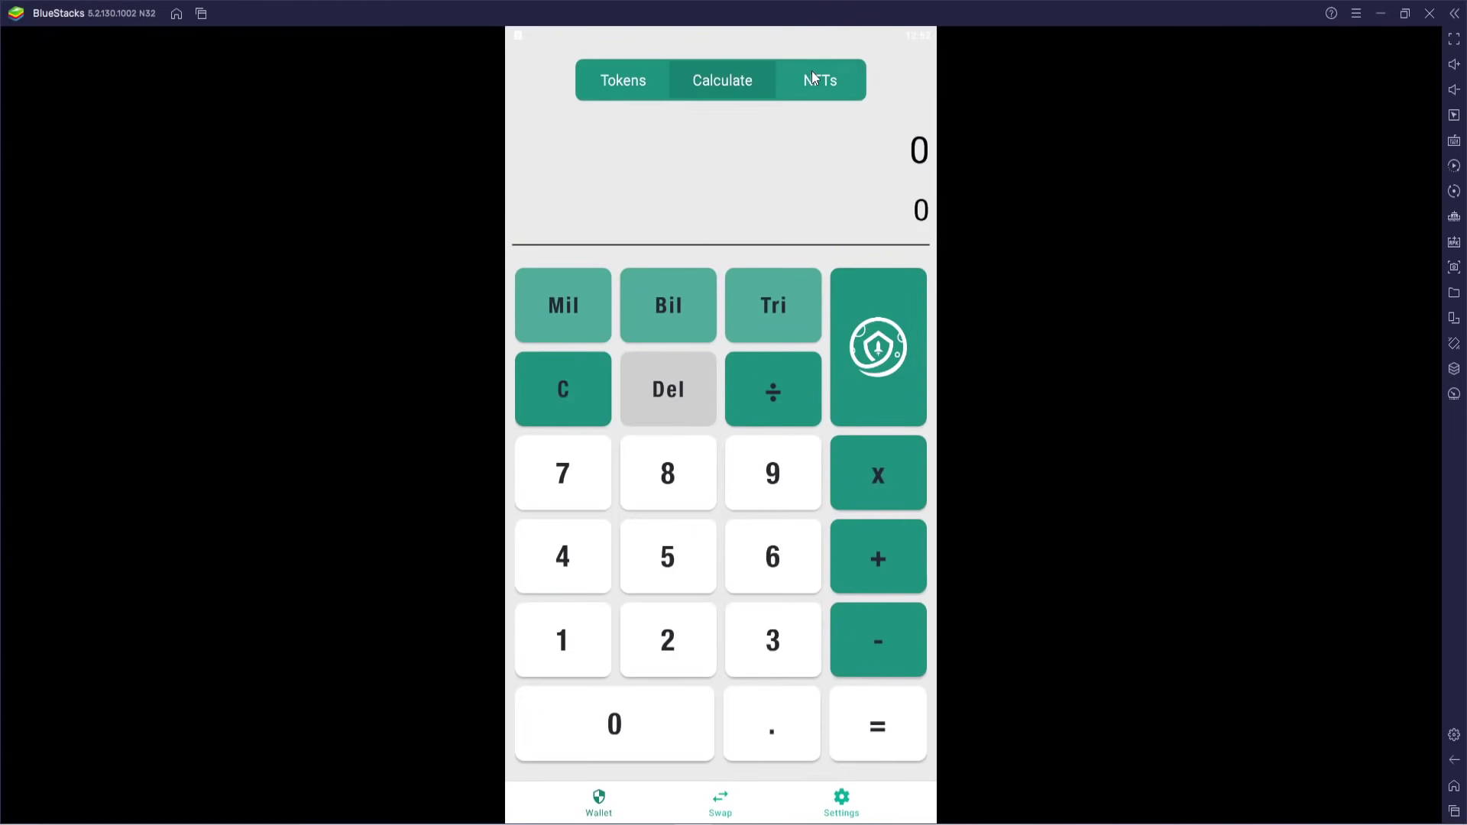
pyautogui.click(812, 71)
pyautogui.click(629, 81)
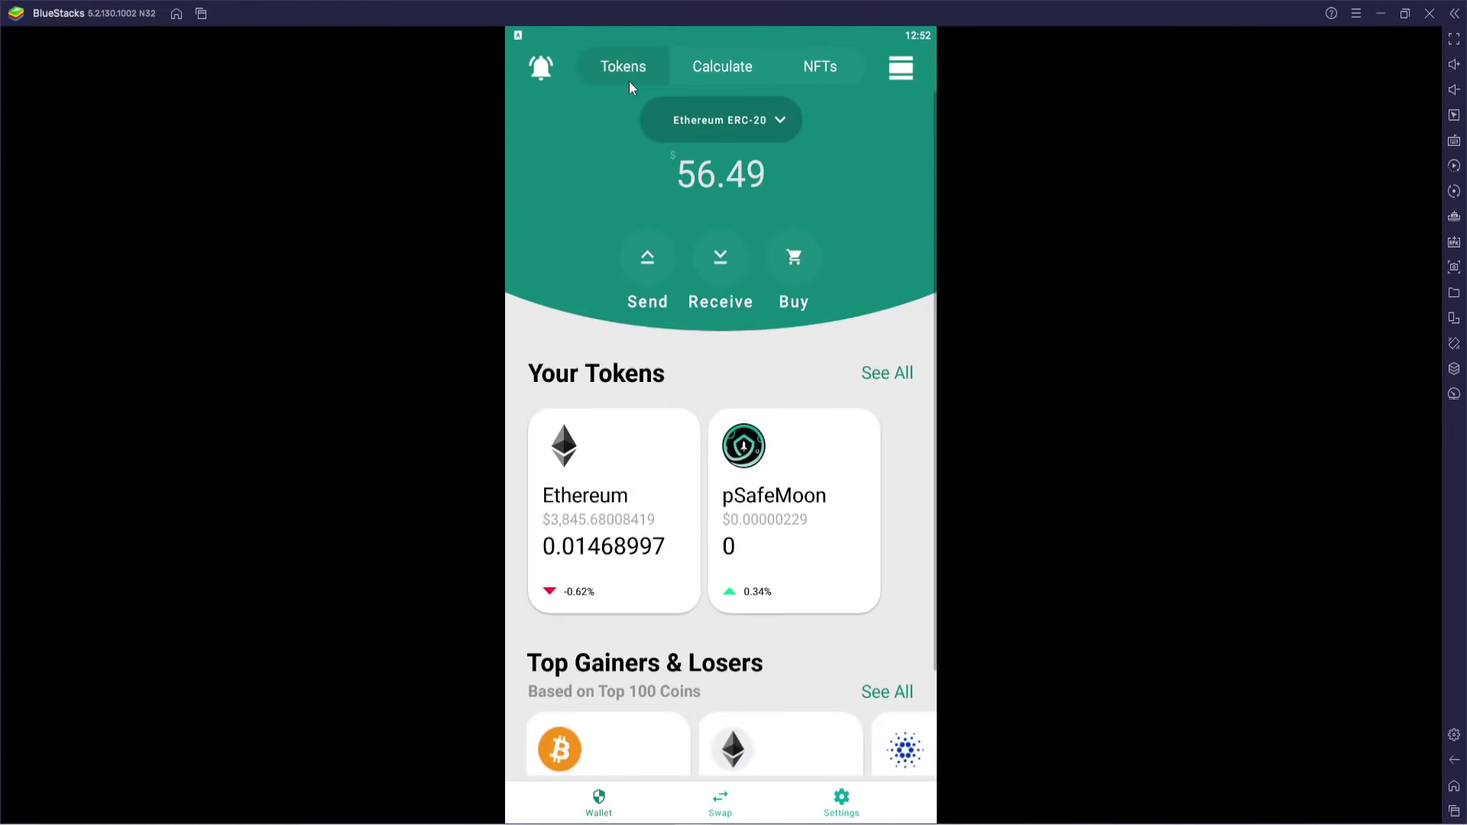
pyautogui.click(902, 67)
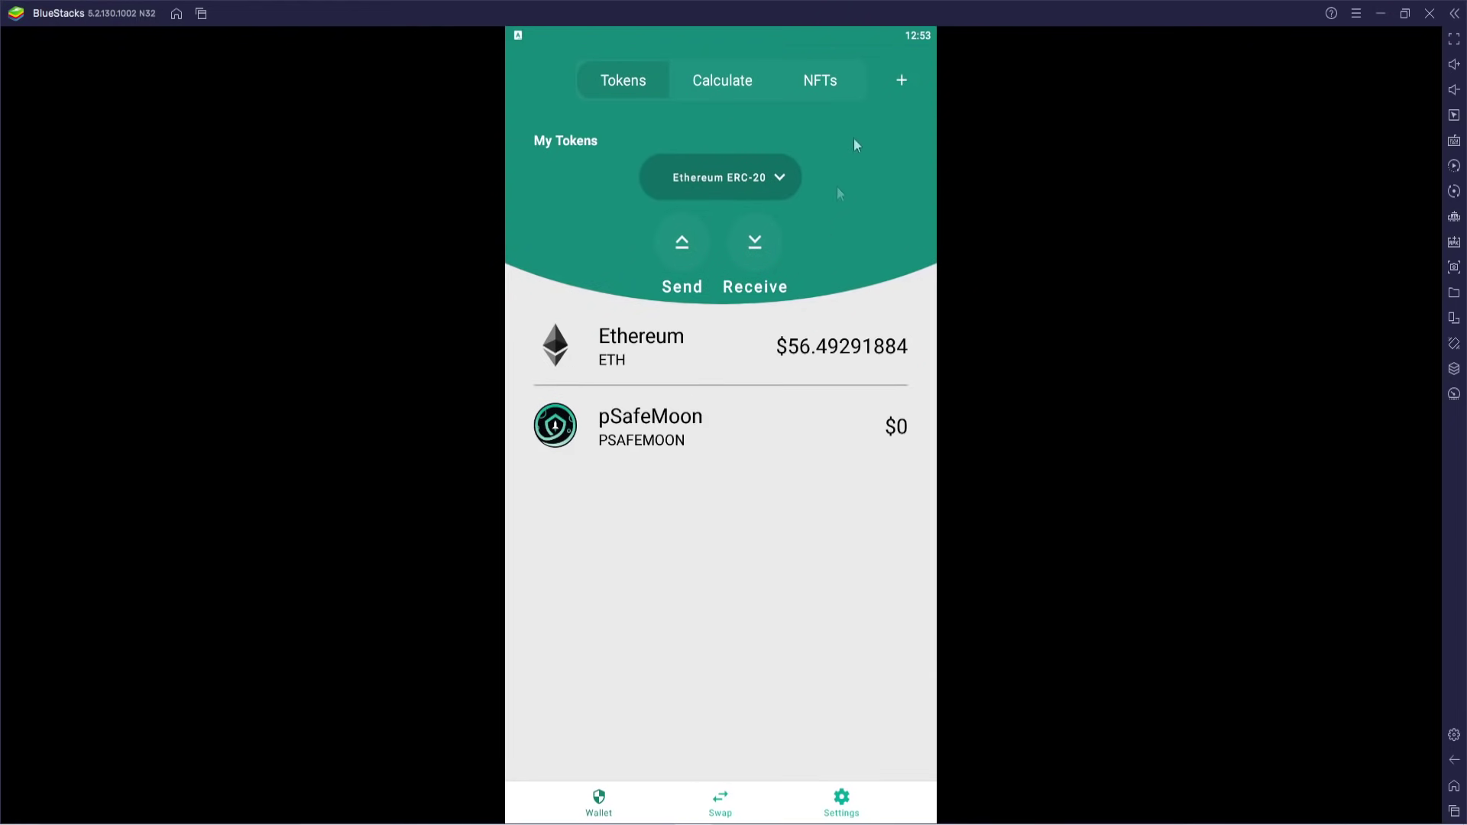
# Browse the tokens that can be added to the Ethereum ERC-20 wallet and return to the wallet overview
pyautogui.click(902, 79)
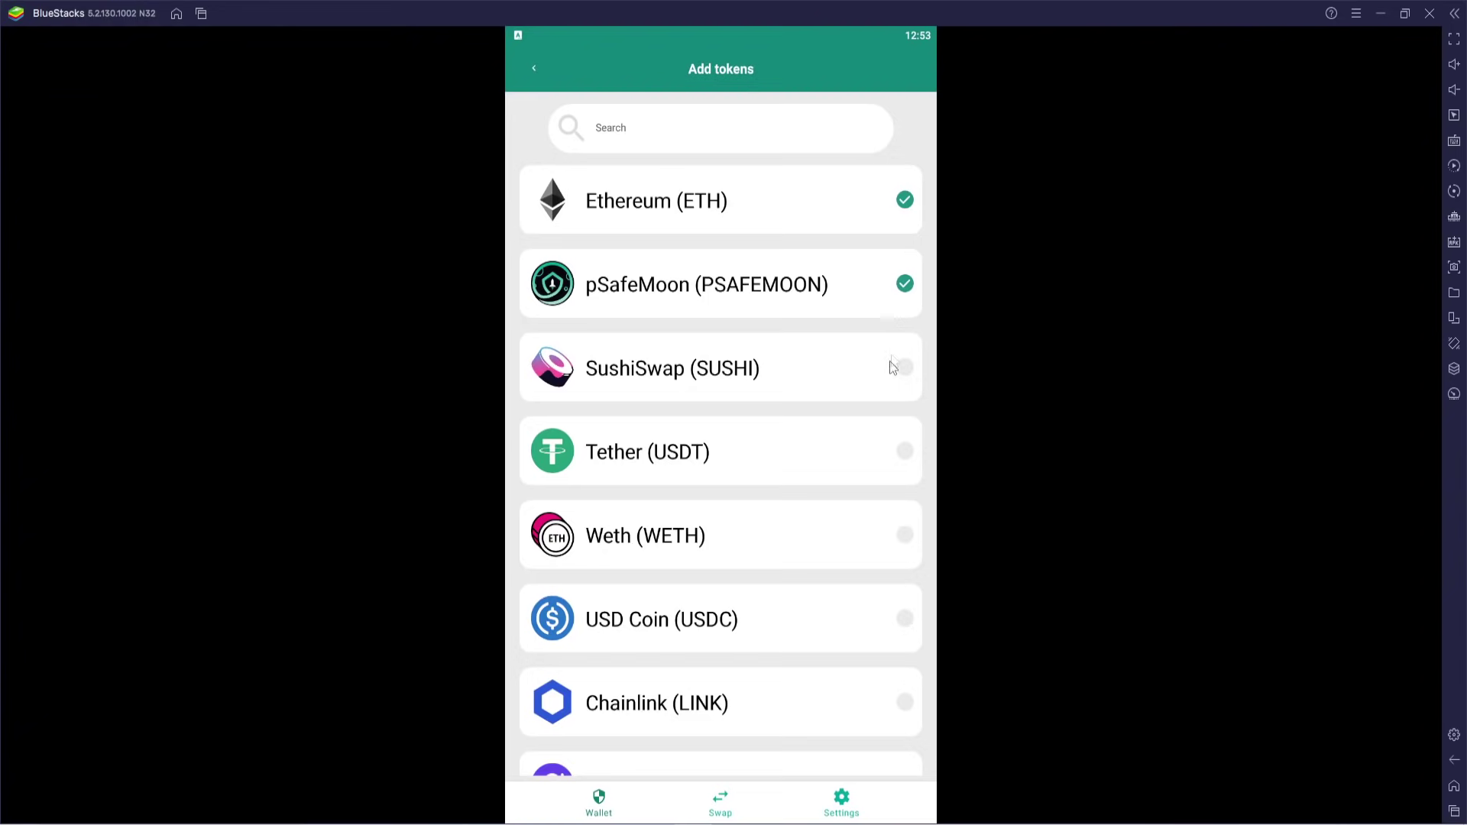
pyautogui.scroll(-4, 913, 306)
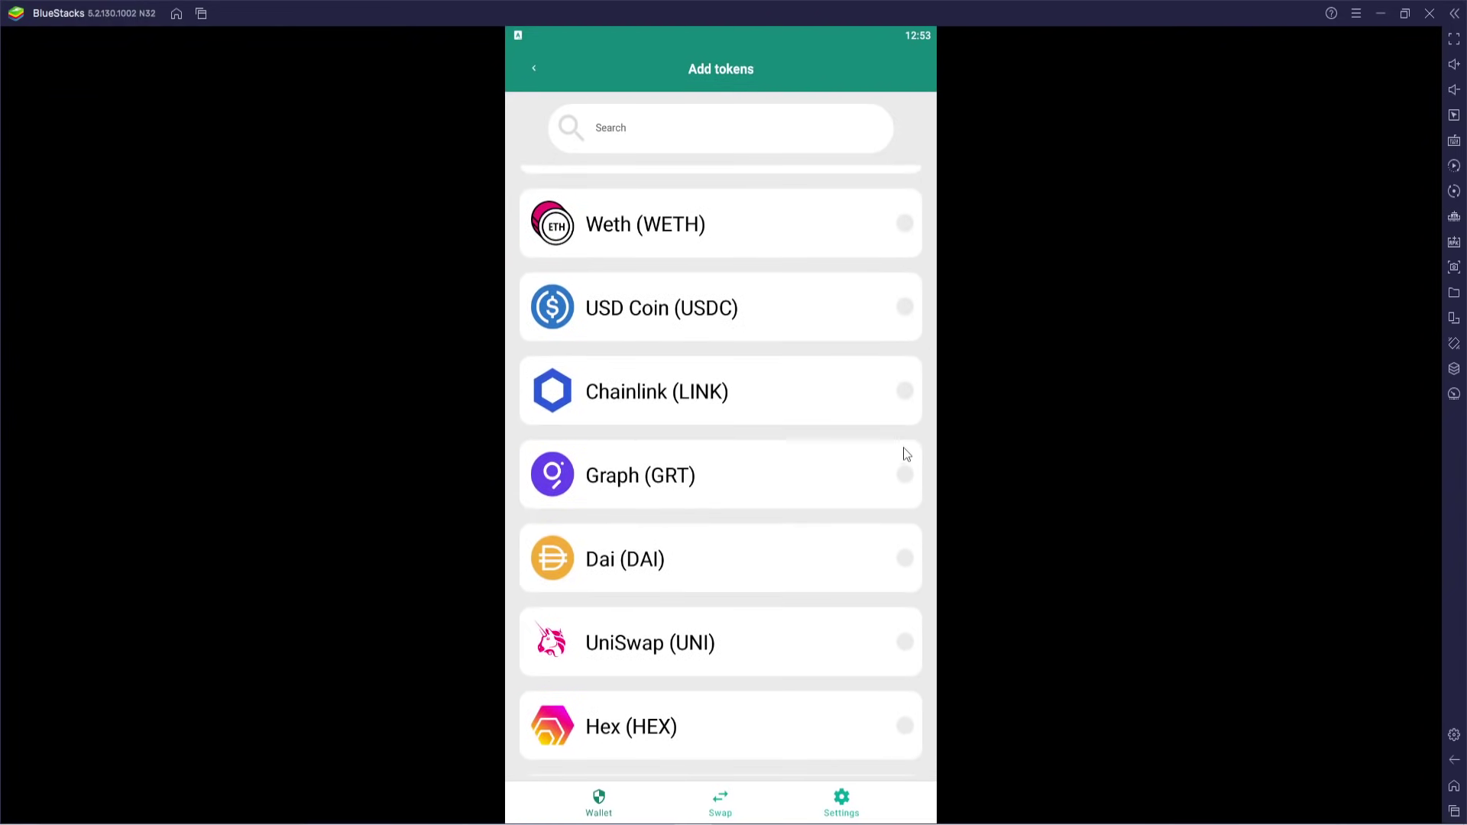
pyautogui.scroll(-6, 901, 451)
pyautogui.scroll(-3, 887, 496)
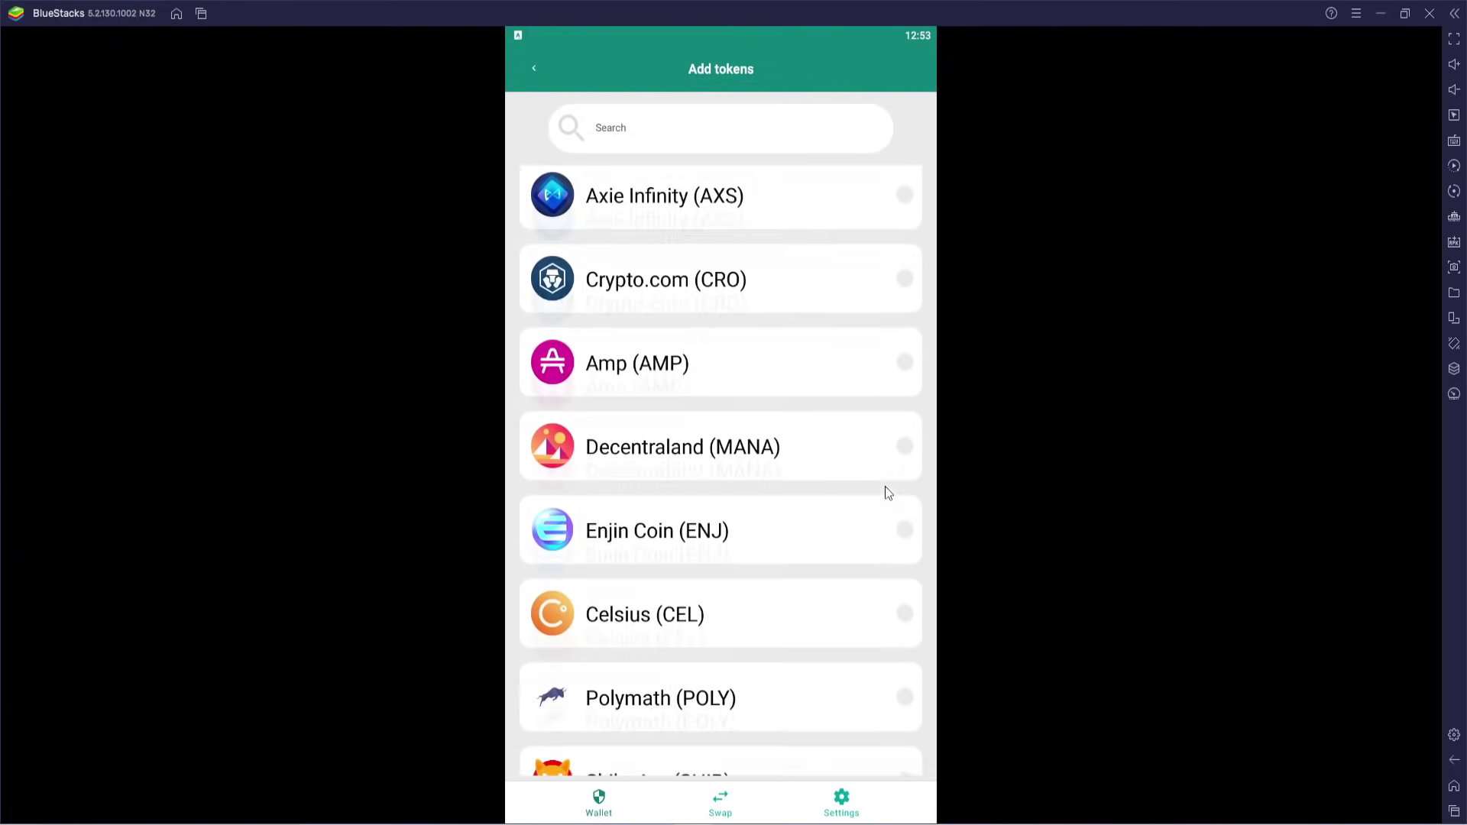
pyautogui.scroll(11, 899, 482)
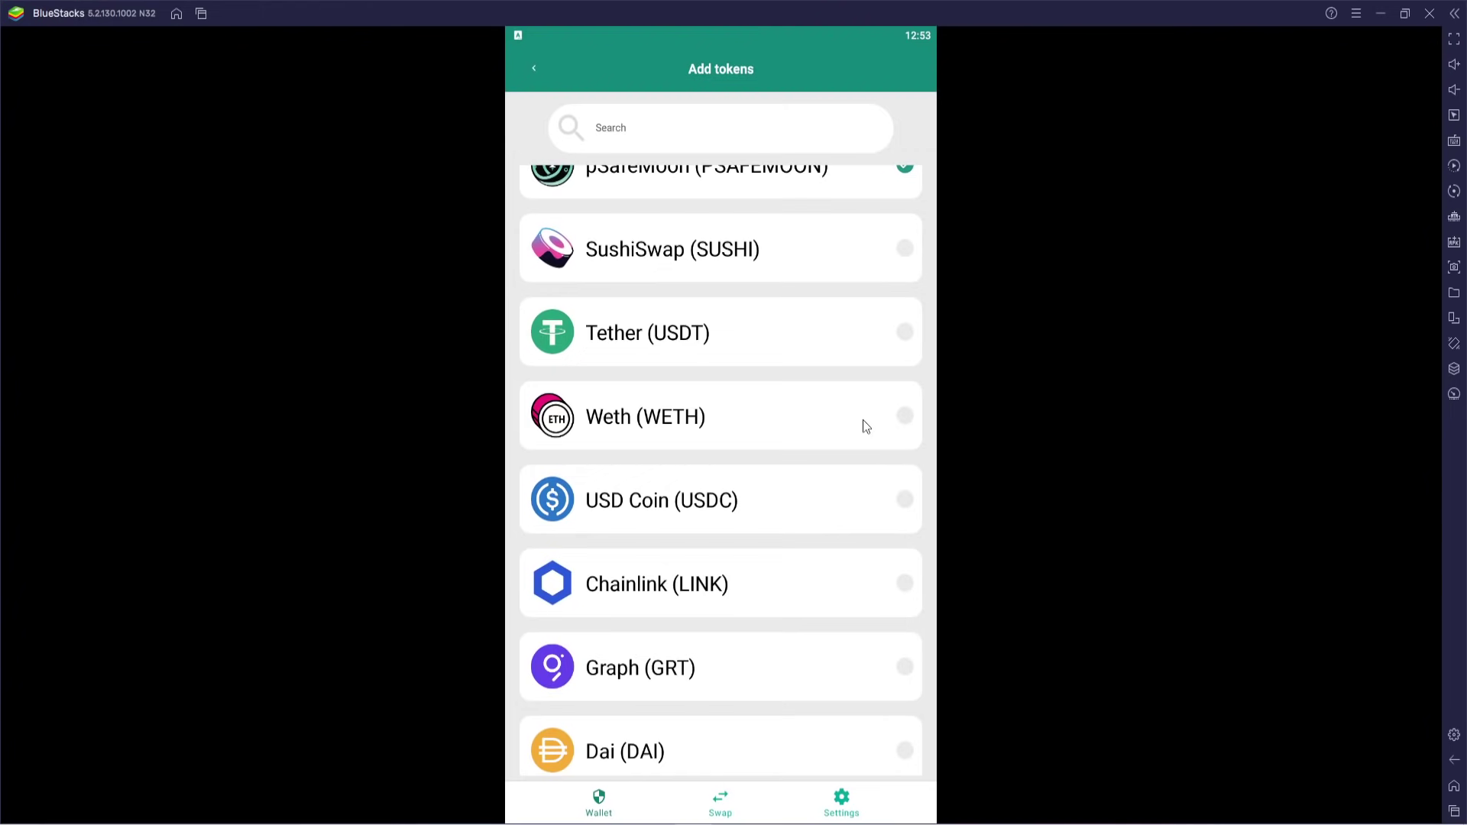
pyautogui.click(604, 809)
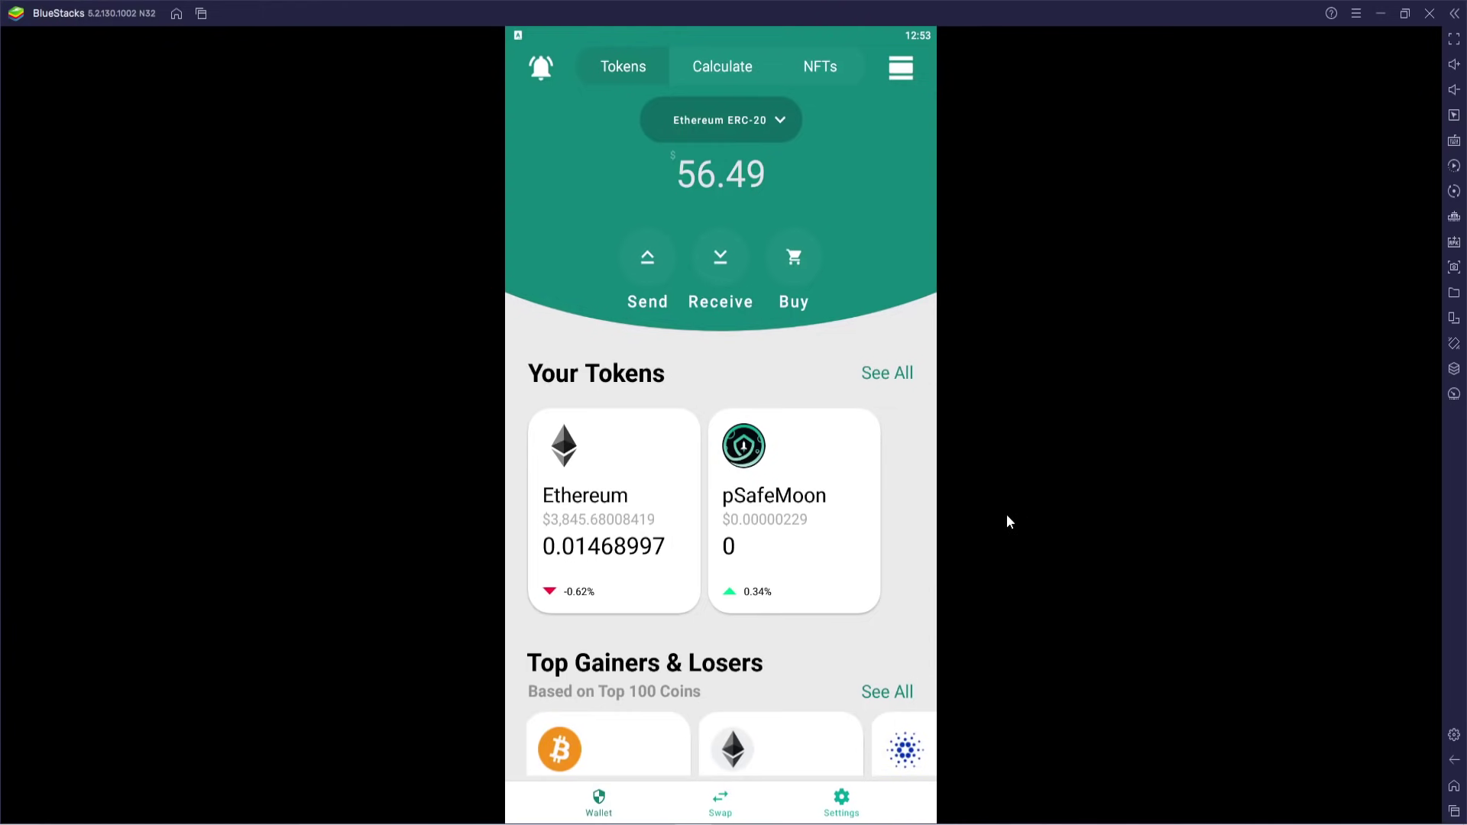
# Look through the wallet's Settings, including the Notifications options for confirmed transfers, and return to the wallet overview
pyautogui.click(842, 801)
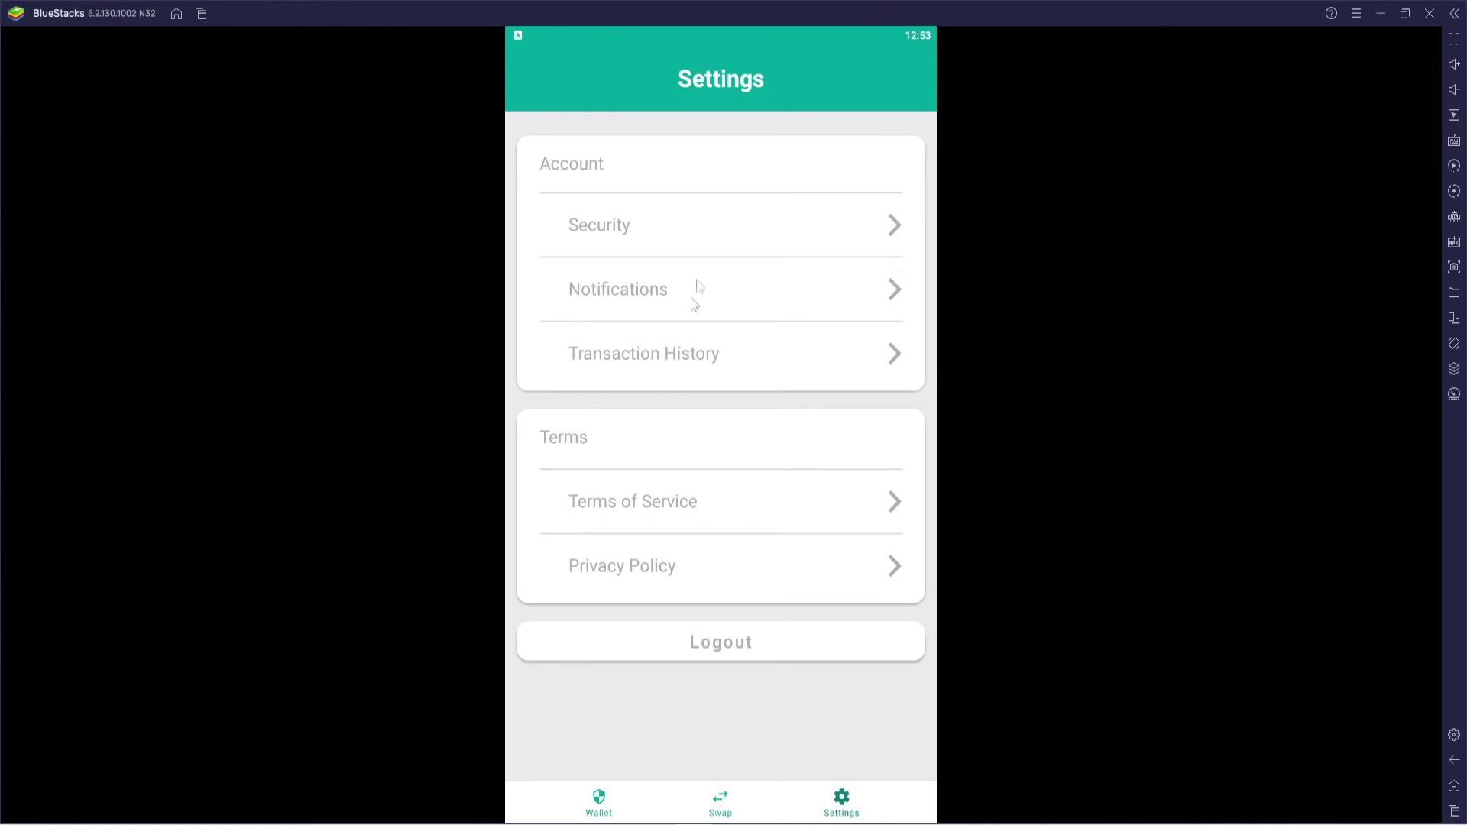
pyautogui.click(731, 294)
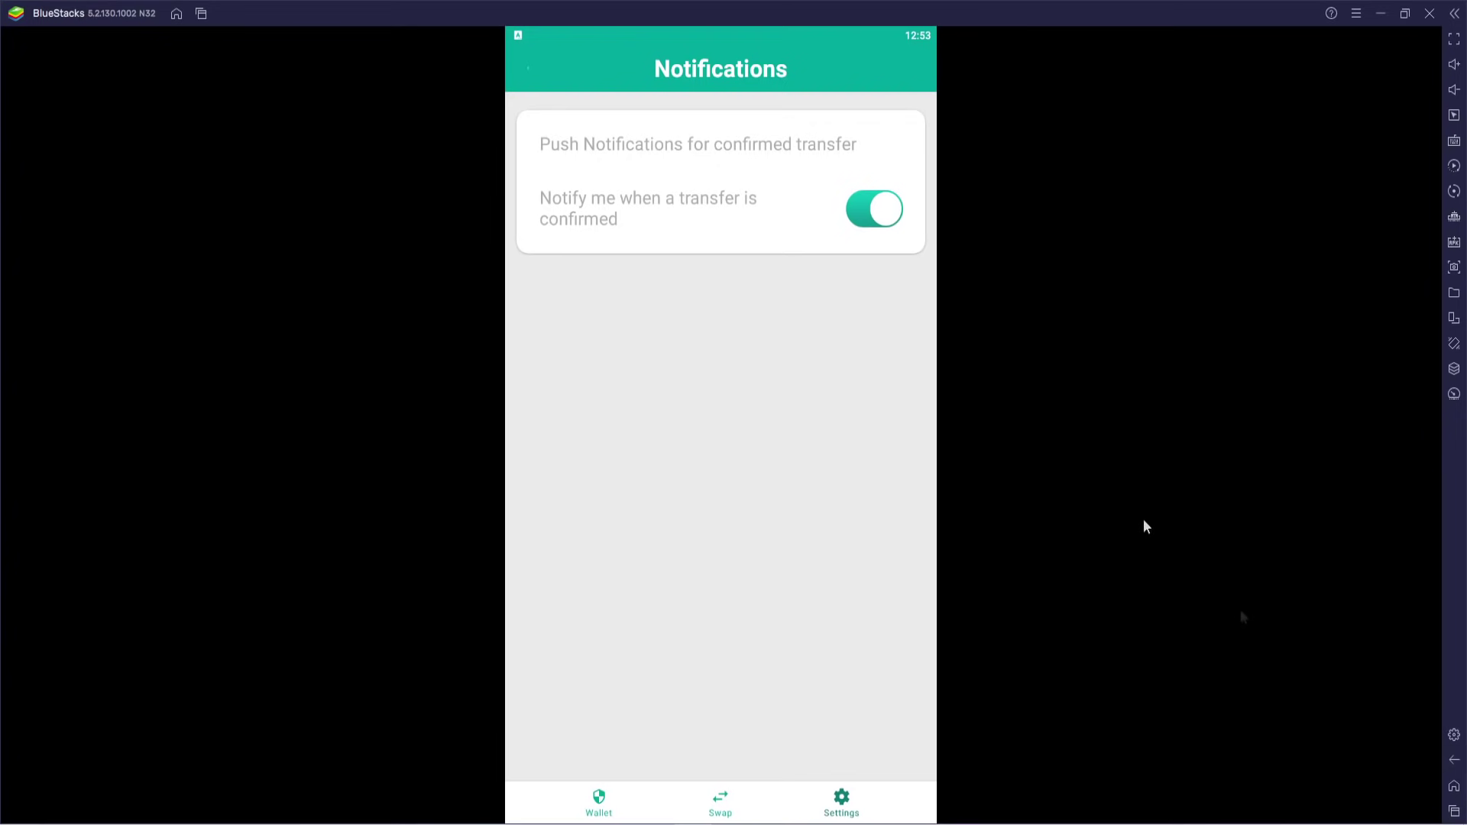
pyautogui.click(1455, 761)
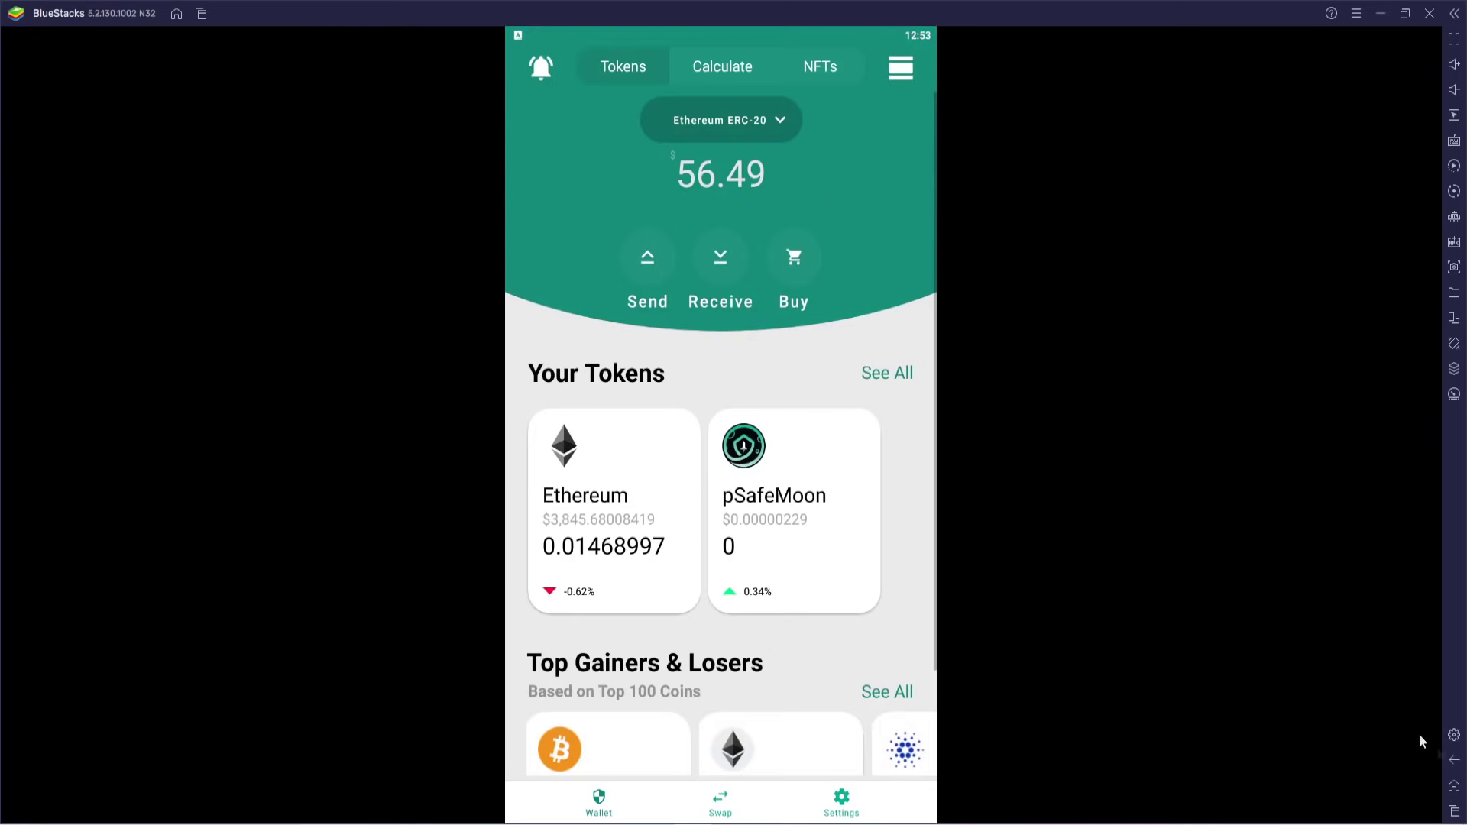
pyautogui.click(842, 802)
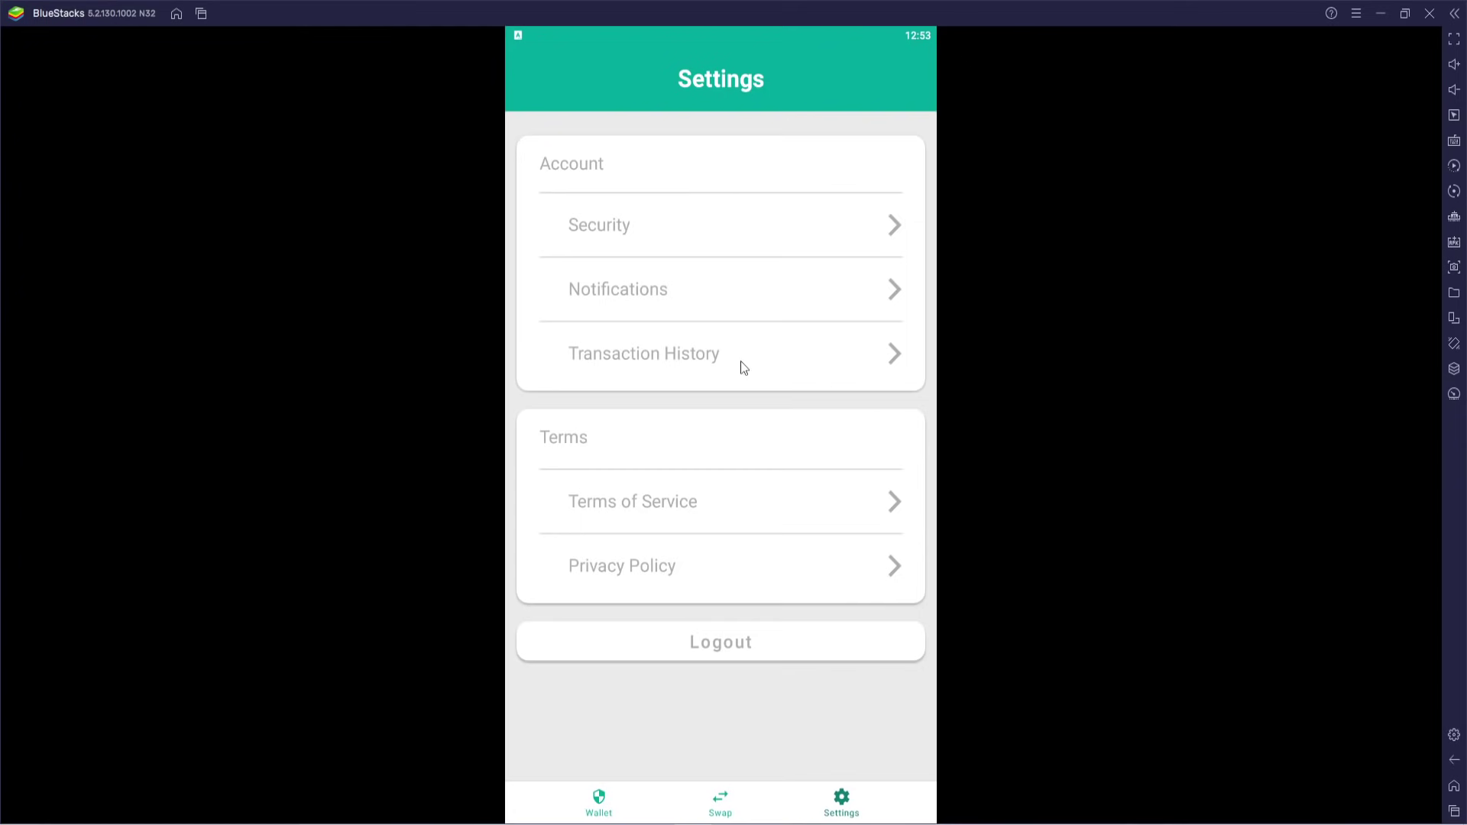
pyautogui.click(595, 804)
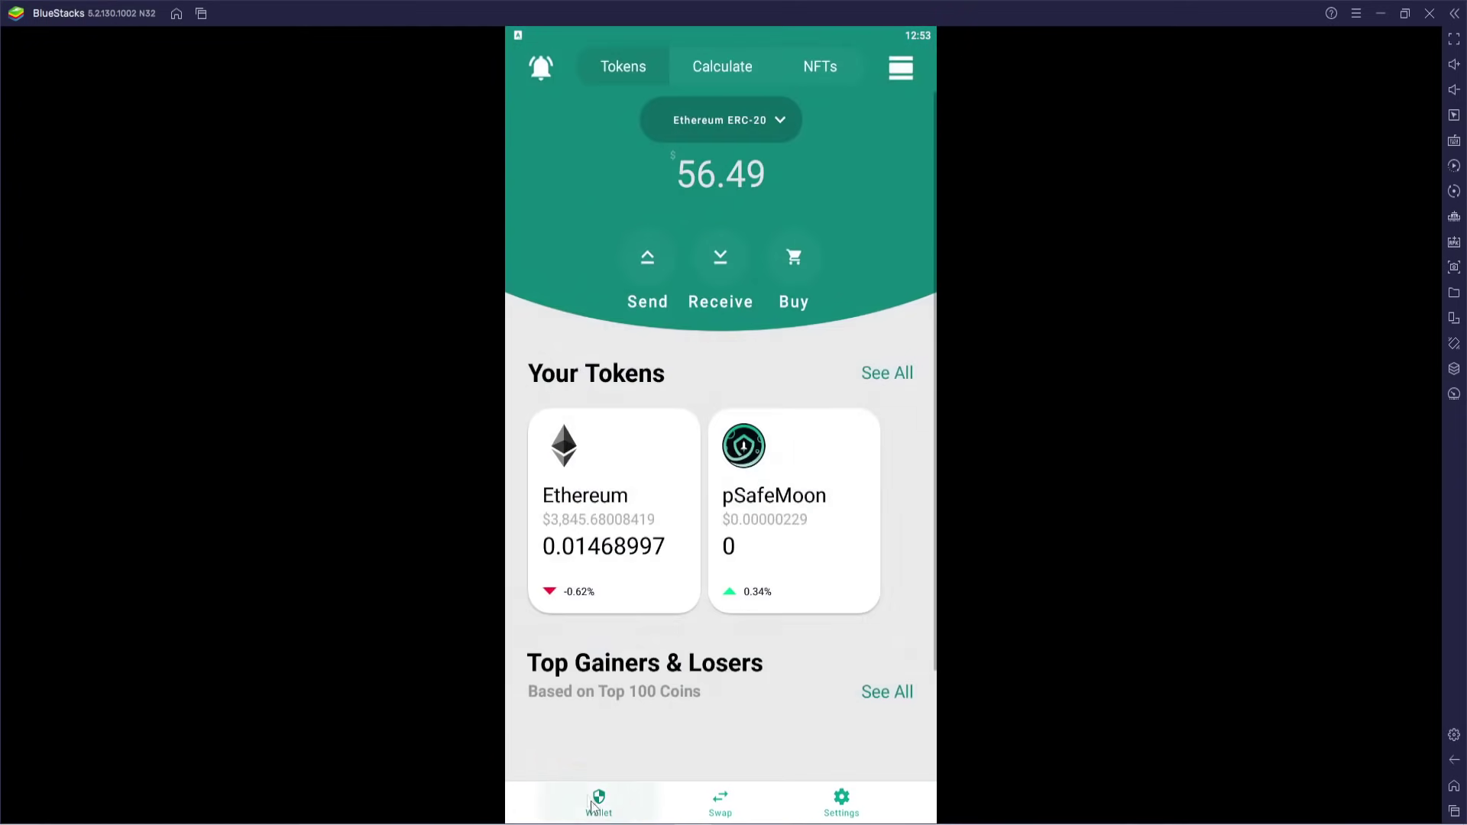